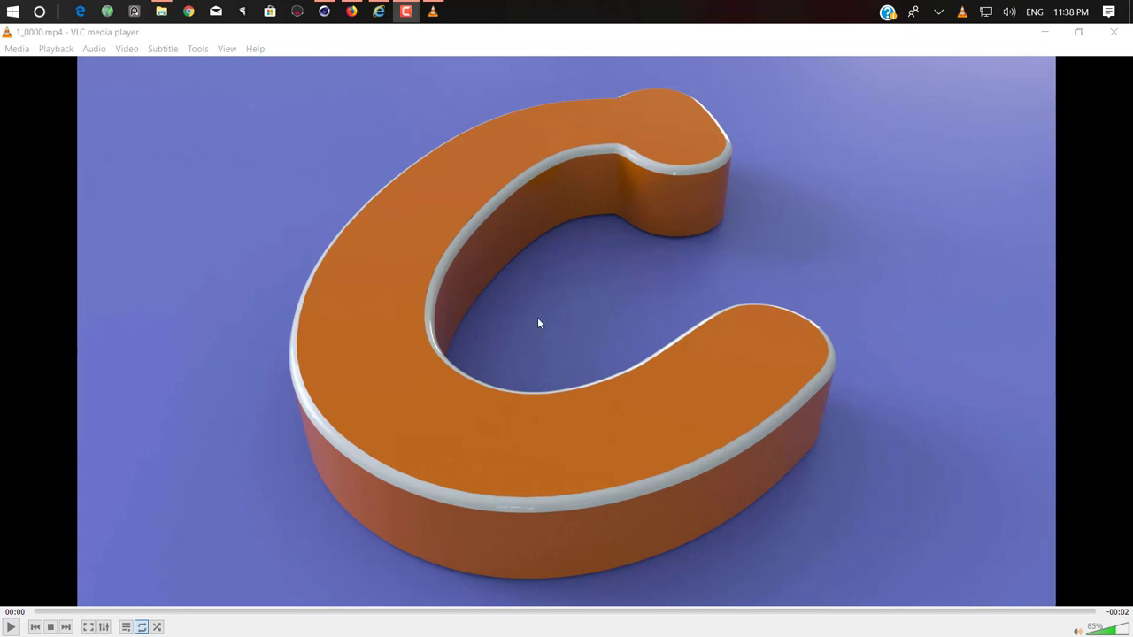
Play the rendered clip of the cloth-covered letter C, close the player and switch to Cinema 4D.
{"action": "left_click", "coordinate": [7, 628]}
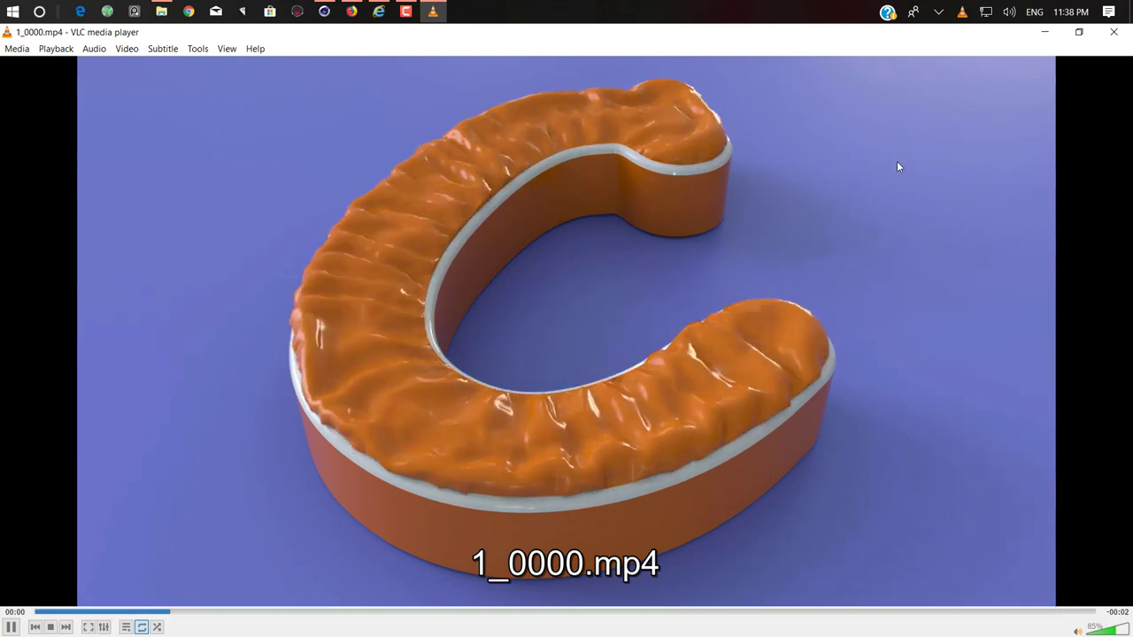
{"action": "left_click", "coordinate": [1105, 37]}
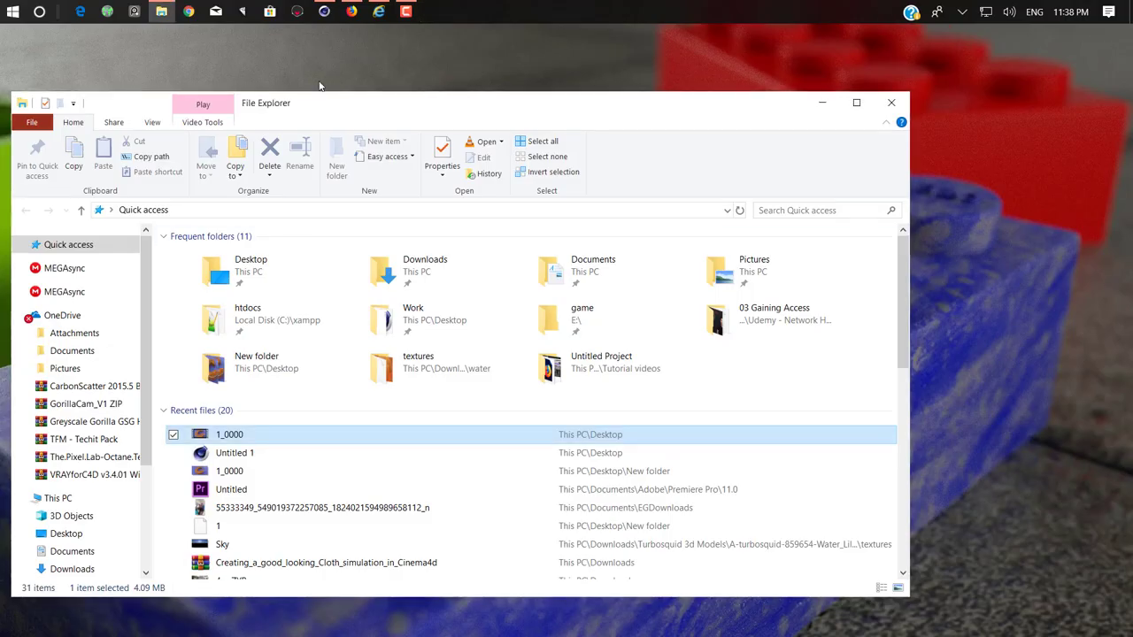
{"action": "left_click", "coordinate": [324, 12]}
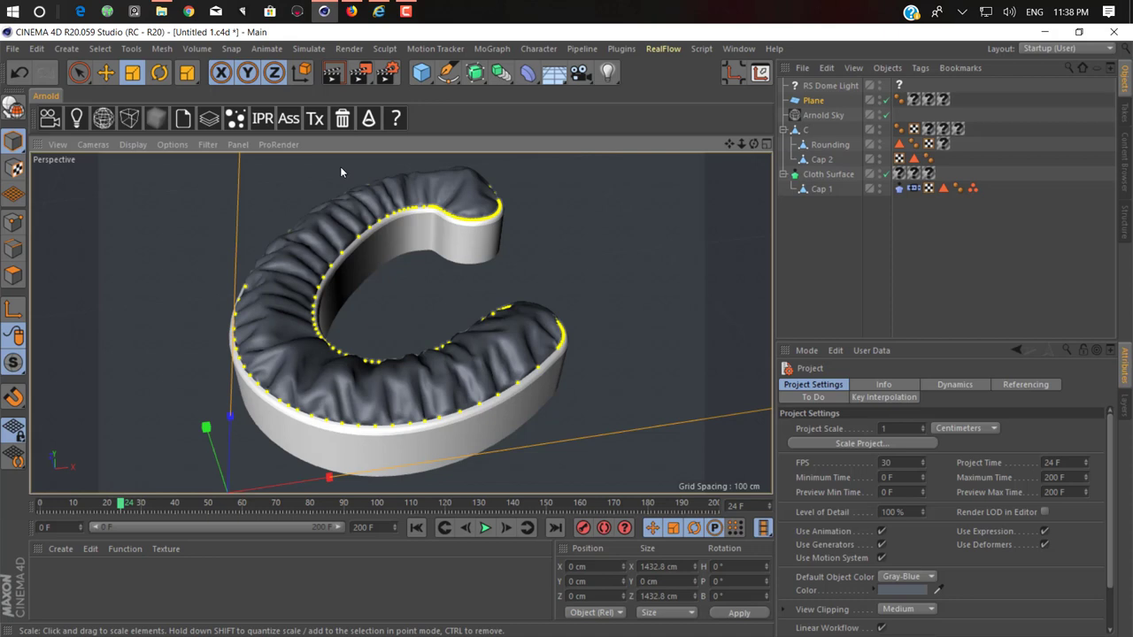
{"action": "left_click", "coordinate": [12, 48]}
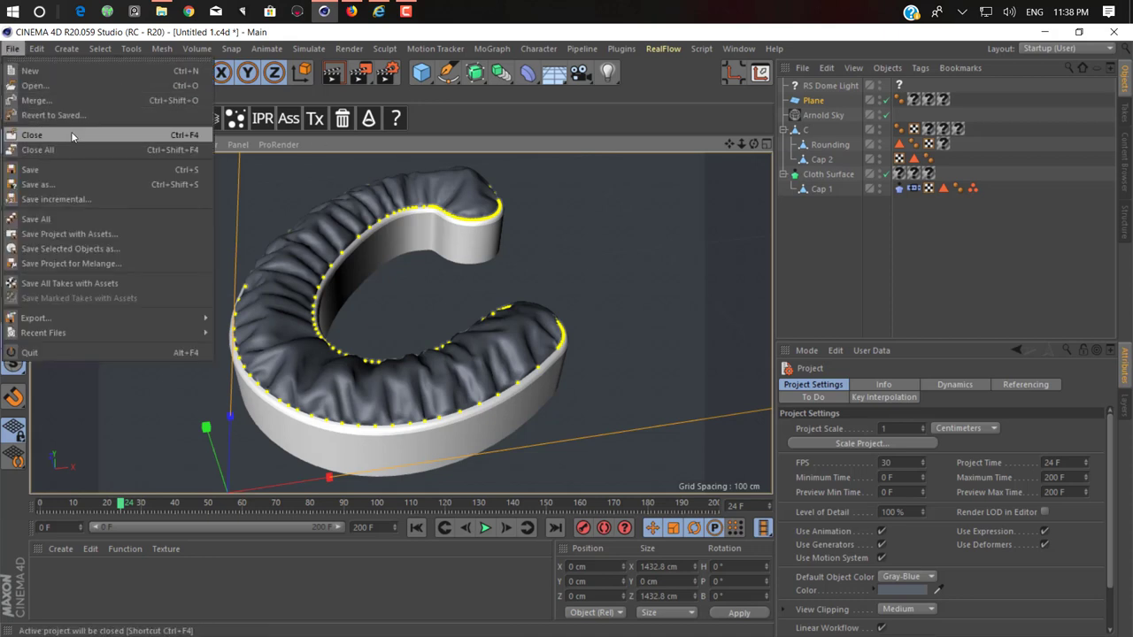
{"action": "left_click", "coordinate": [26, 135]}
{"action": "left_click", "coordinate": [607, 395]}
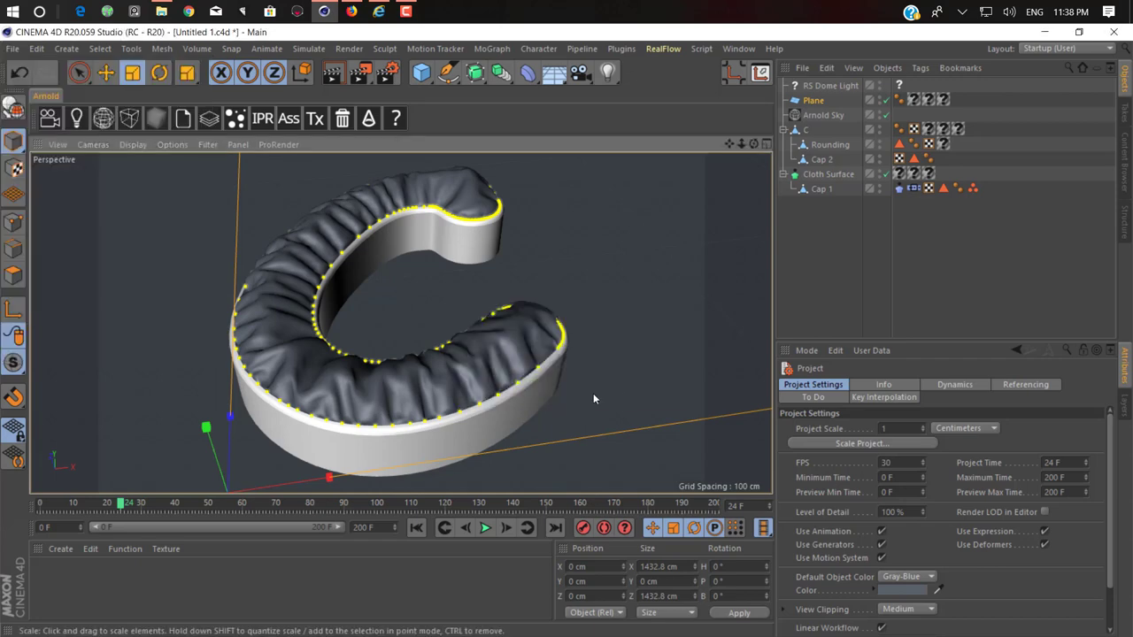
Create a new empty project and add a MoText object to it.
{"action": "left_click", "coordinate": [13, 48]}
{"action": "left_click", "coordinate": [52, 80]}
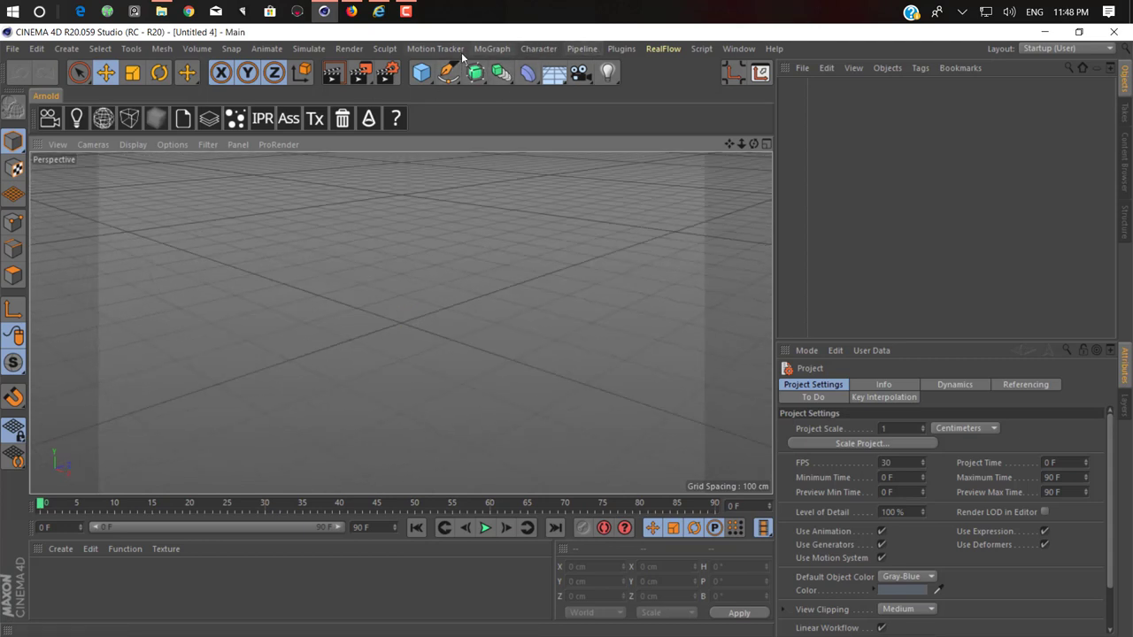
{"action": "left_click", "coordinate": [429, 49]}
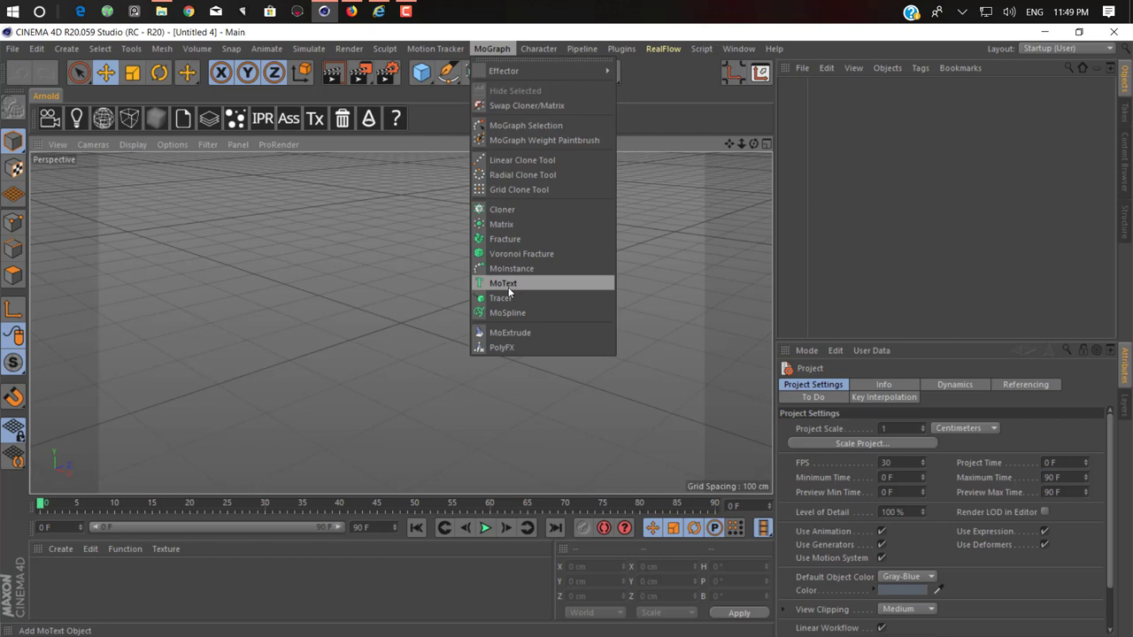
{"action": "left_click", "coordinate": [504, 285]}
Replace the MoText object's text with the single letter "C".
{"action": "left_click", "coordinate": [857, 384]}
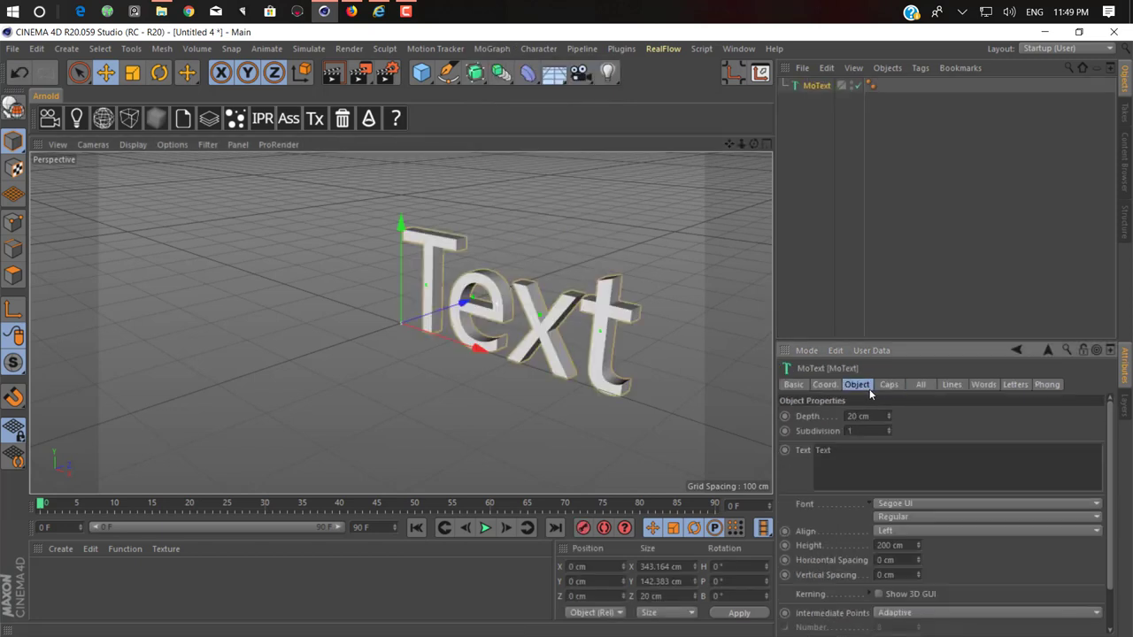
{"action": "double_click", "coordinate": [879, 452]}
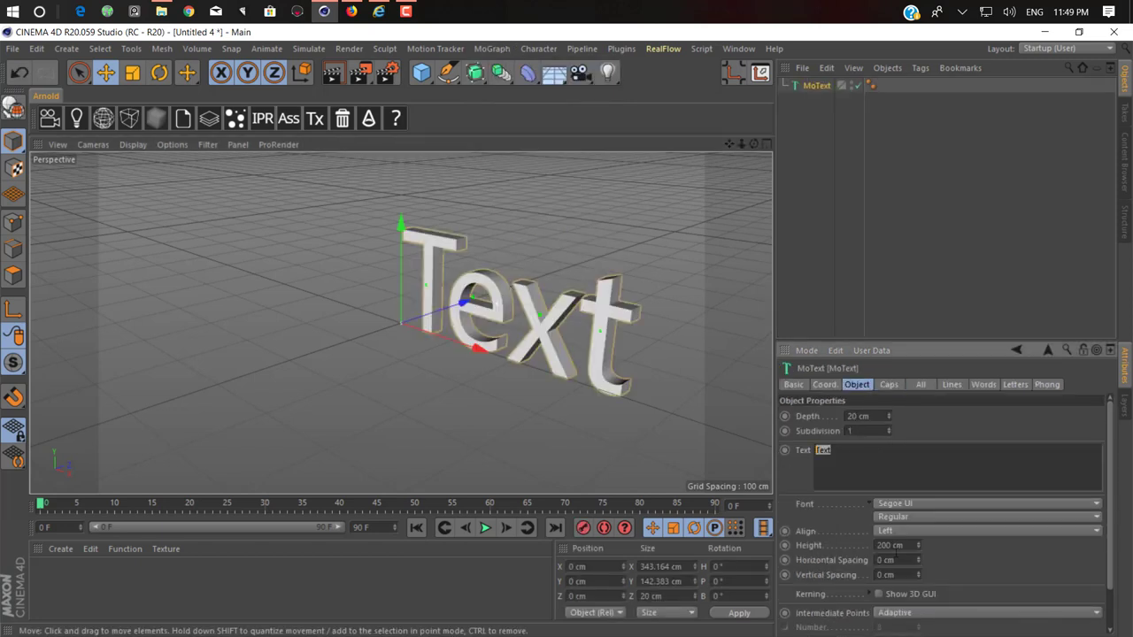
{"action": "key", "text": "BackSpace"}
{"action": "type", "text": "C"}
{"action": "left_click", "coordinate": [510, 377]}
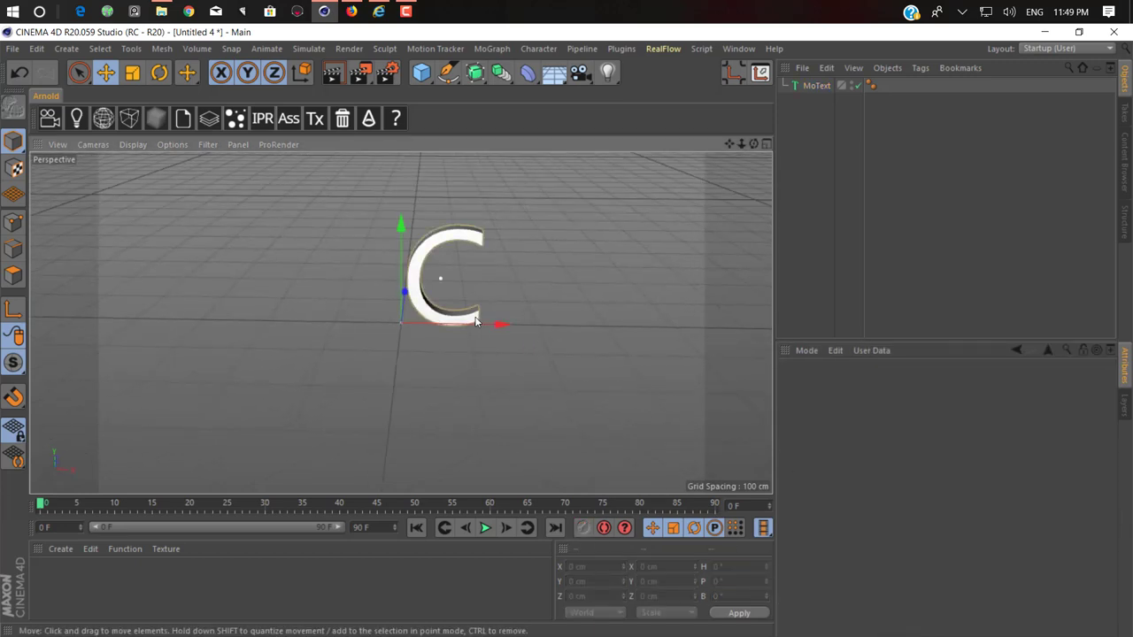
Try the Humnst777 Blk BT font on the letter C and inspect its shape.
{"action": "left_click", "coordinate": [476, 321]}
{"action": "left_click", "coordinate": [925, 498]}
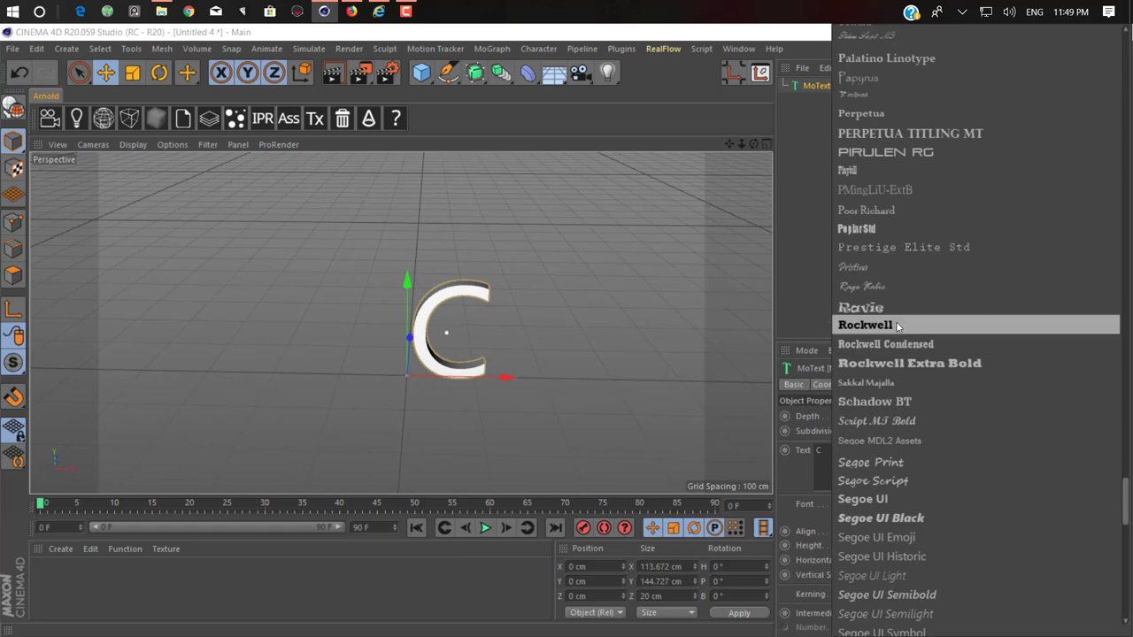
{"action": "scroll", "coordinate": [898, 323], "scroll_direction": "up", "scroll_amount": 15}
{"action": "scroll", "coordinate": [902, 323], "scroll_direction": "up", "scroll_amount": 20}
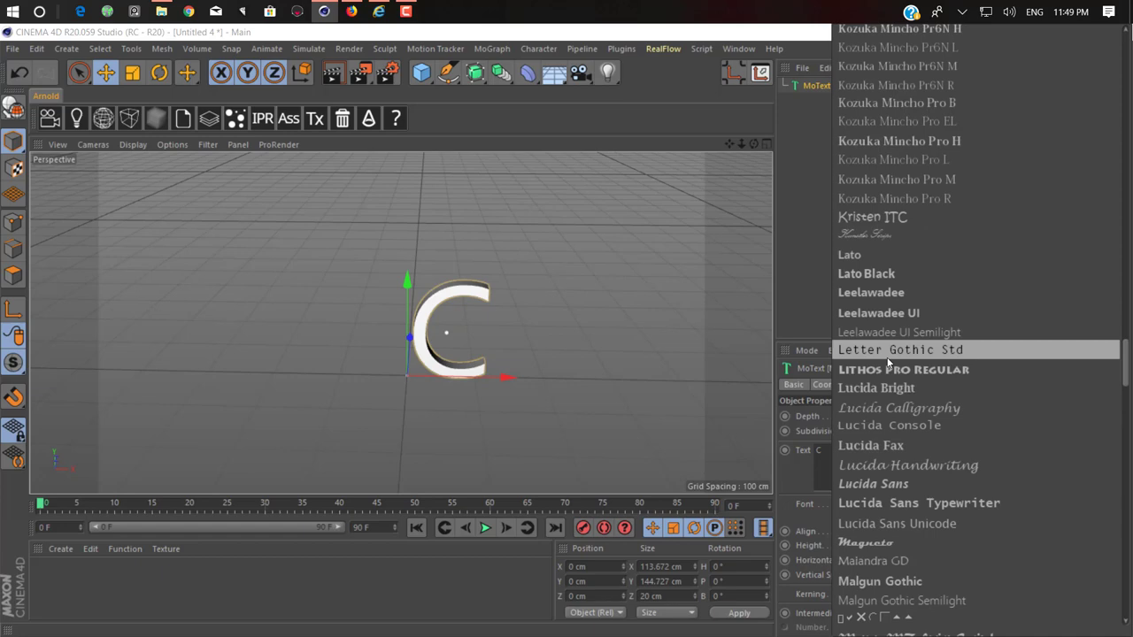
{"action": "scroll", "coordinate": [903, 336], "scroll_direction": "up", "scroll_amount": 8}
{"action": "scroll", "coordinate": [903, 336], "scroll_direction": "up", "scroll_amount": 5}
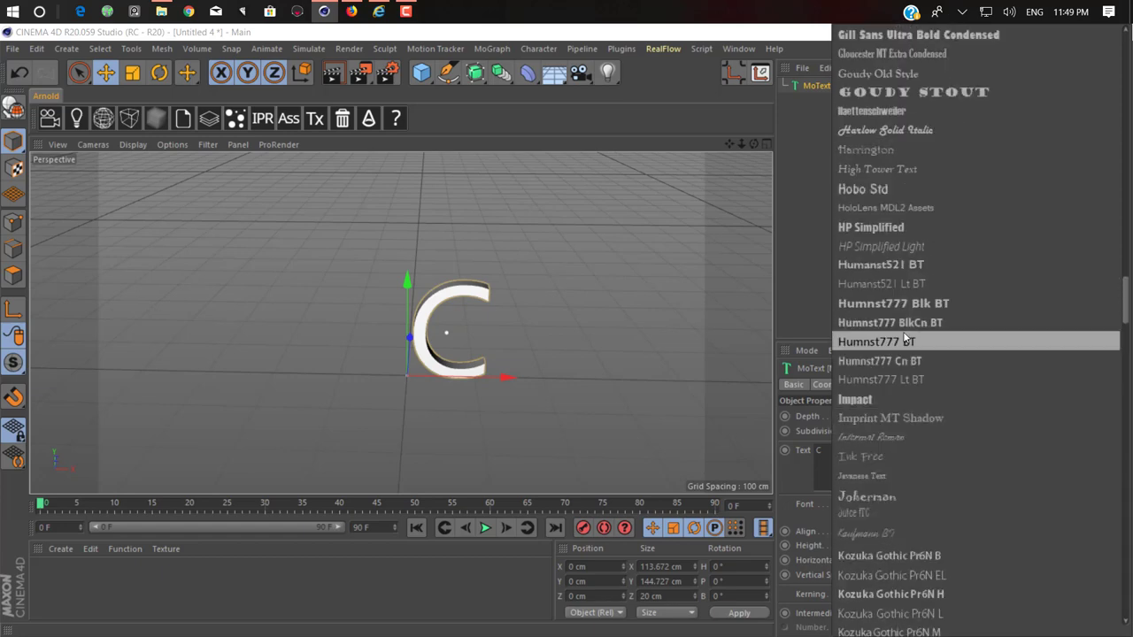
{"action": "left_click", "coordinate": [874, 301]}
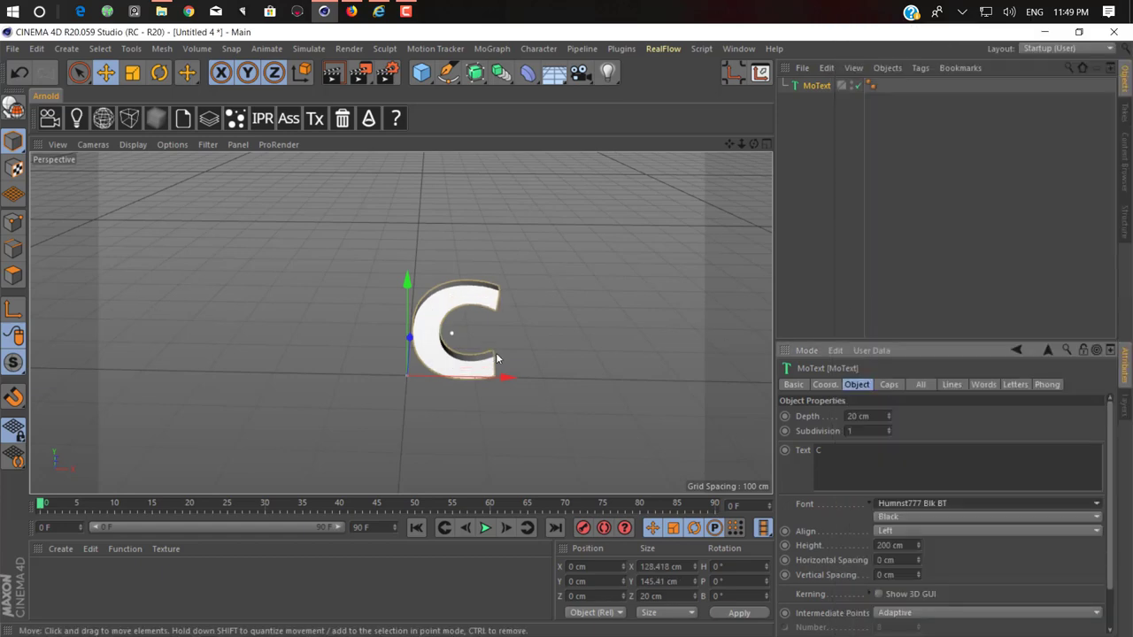
{"action": "left_click_drag", "start_coordinate": [496, 352], "coordinate": [540, 340], "text": "alt"}
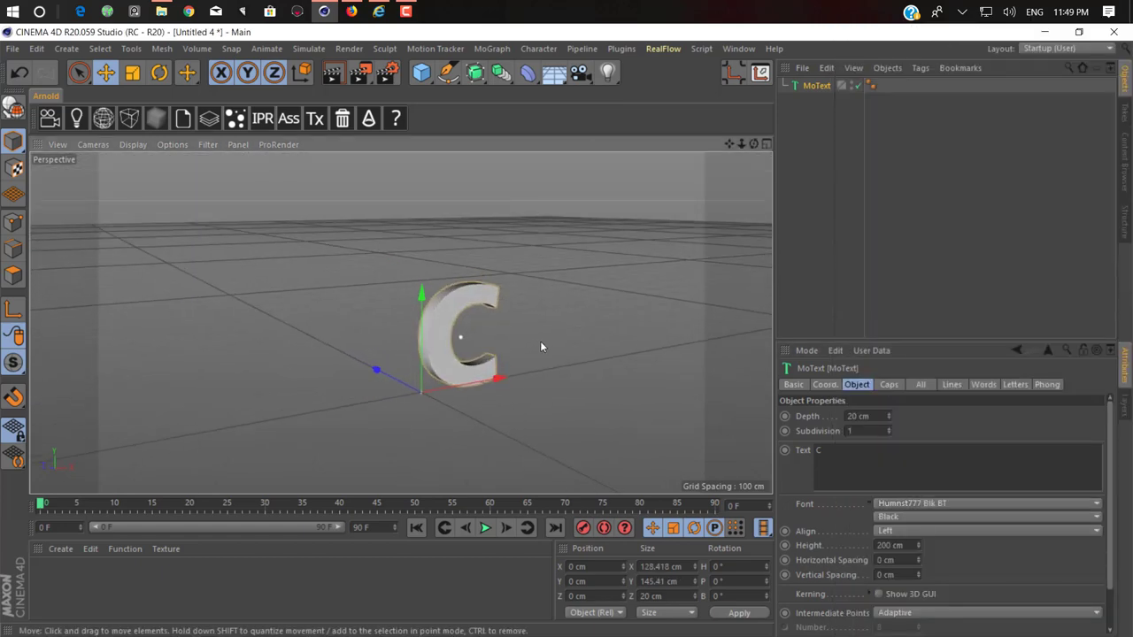
Try the Futura Md BT font on the letter C and inspect its shape.
{"action": "left_click", "coordinate": [903, 504]}
{"action": "scroll", "coordinate": [915, 217], "scroll_direction": "up", "scroll_amount": 3}
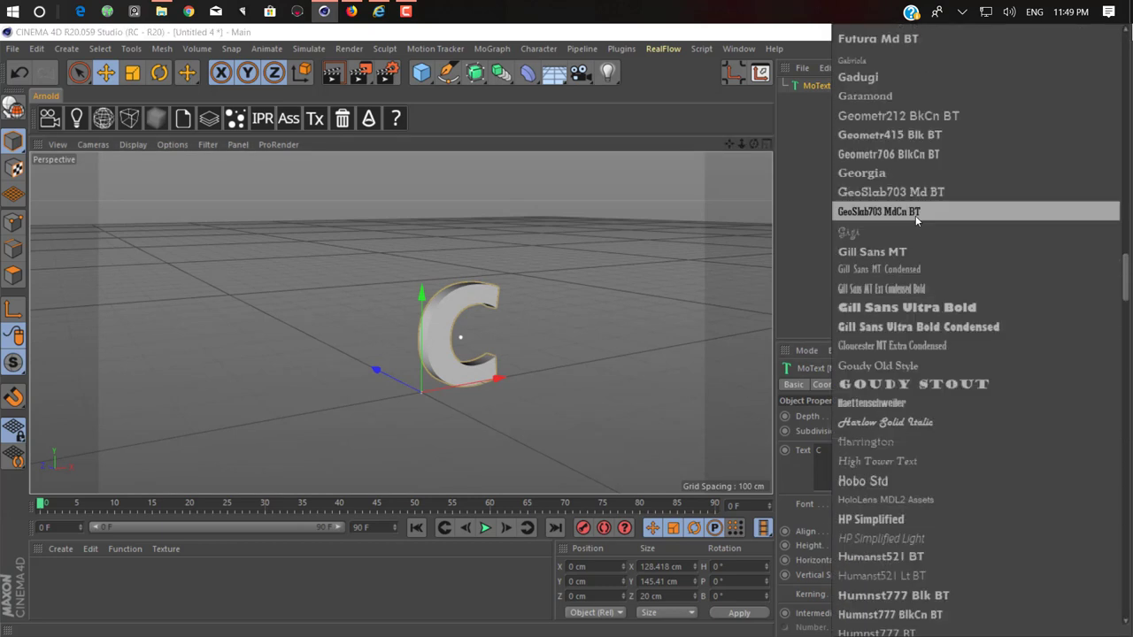
{"action": "scroll", "coordinate": [908, 146], "scroll_direction": "up", "scroll_amount": 2}
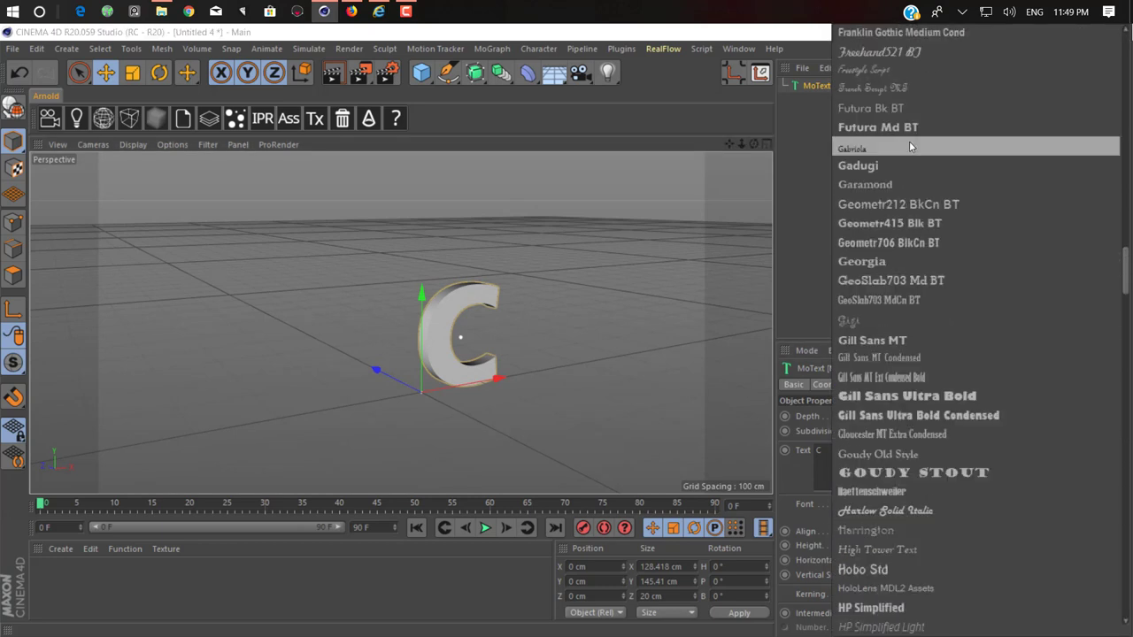
{"action": "left_click", "coordinate": [910, 129]}
{"action": "left_click_drag", "start_coordinate": [429, 274], "coordinate": [387, 290], "text": "alt"}
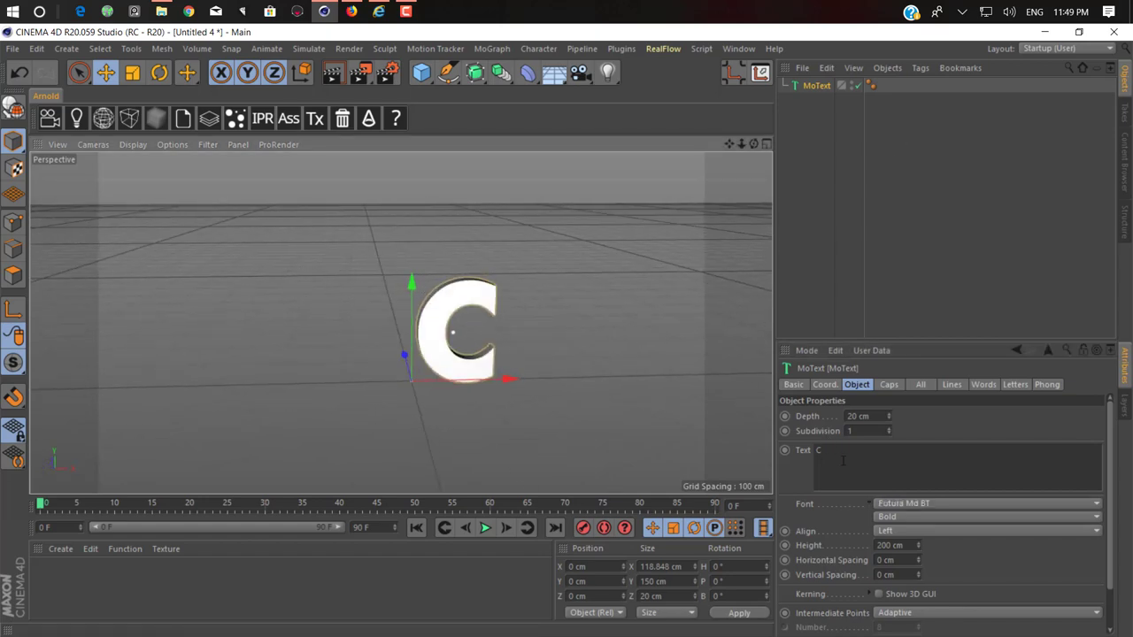
Set the letter C's font to Cooper Black.
{"action": "left_click", "coordinate": [915, 502]}
{"action": "scroll", "coordinate": [903, 330], "scroll_direction": "up", "scroll_amount": 10}
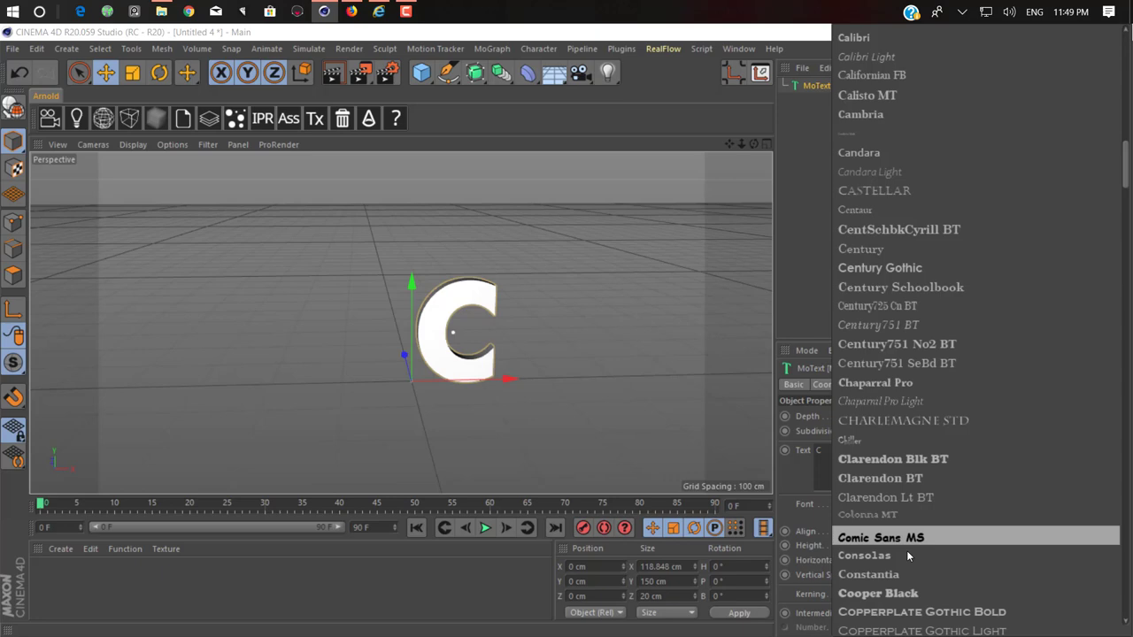
{"action": "left_click", "coordinate": [880, 593]}
Lay the letter flat by rotating its pitch to -90° and raise it to a Y position of about 35.7 cm.
{"action": "left_click_drag", "start_coordinate": [477, 379], "coordinate": [418, 309], "text": "alt"}
{"action": "key", "text": "r"}
{"action": "left_click_drag", "start_coordinate": [490, 304], "coordinate": [487, 349], "text": "alt"}
{"action": "key", "text": "e"}
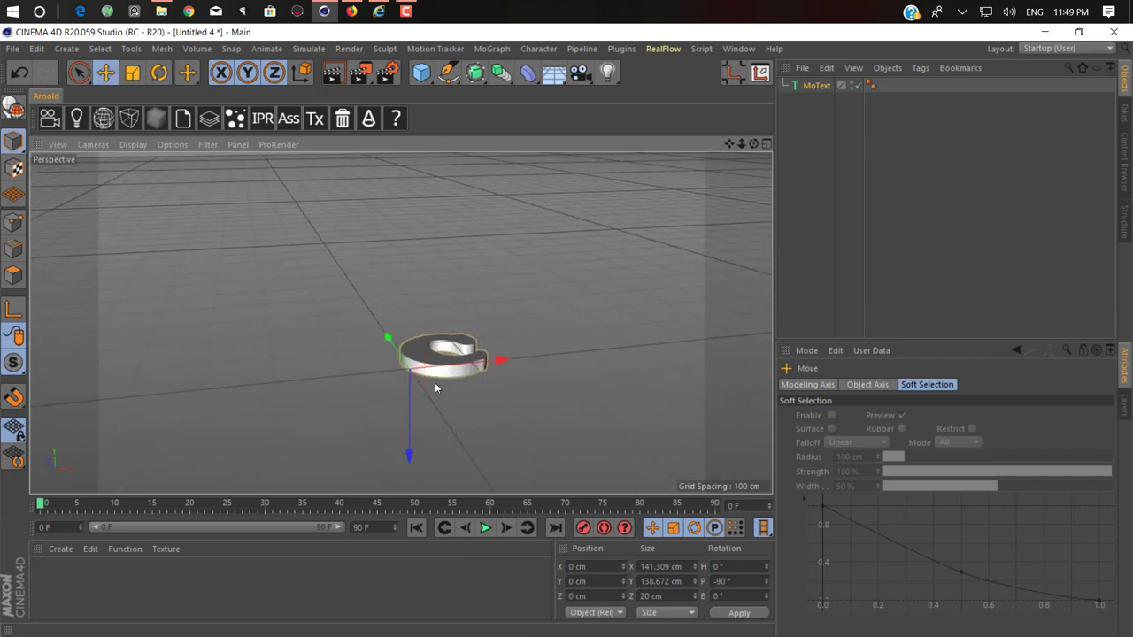
{"action": "left_click_drag", "start_coordinate": [406, 407], "coordinate": [410, 378]}
Add a Floor object and lower the letter toward it to a Y position of about 21.2 cm.
{"action": "left_click", "coordinate": [554, 73]}
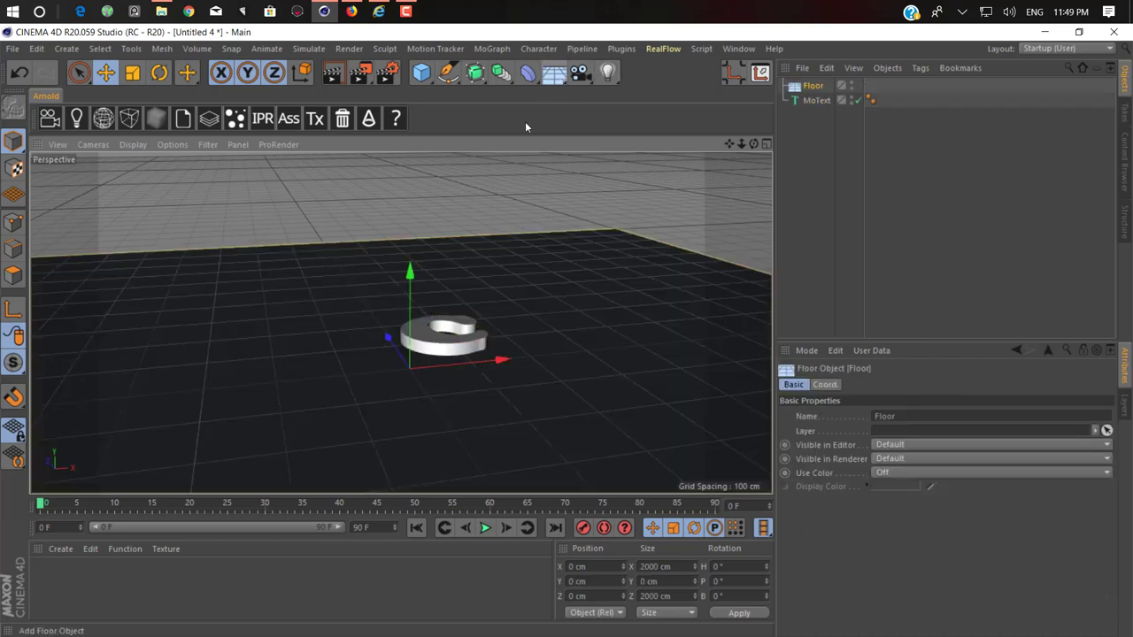
{"action": "left_click_drag", "start_coordinate": [324, 321], "coordinate": [379, 315], "text": "alt"}
{"action": "scroll", "coordinate": [450, 345], "scroll_direction": "up", "scroll_amount": 6}
{"action": "left_click", "coordinate": [476, 335]}
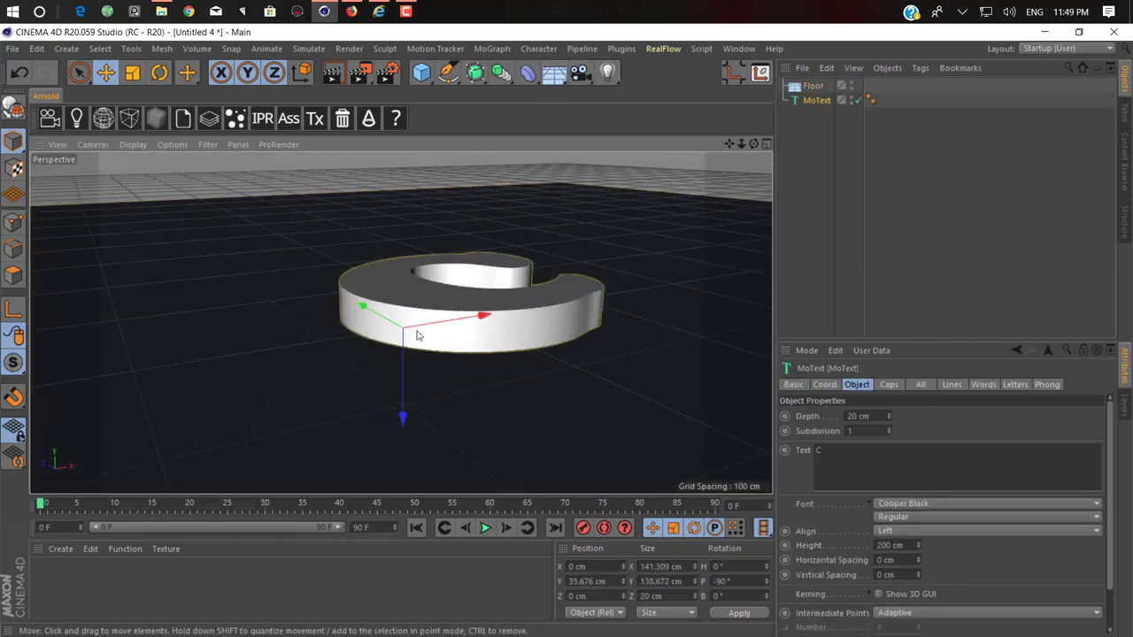
{"action": "mouse_move", "coordinate": [402, 425]}
{"action": "left_mouse_down"}
{"action": "mouse_move", "coordinate": [409, 457]}
{"action": "mouse_move", "coordinate": [474, 394]}
{"action": "mouse_move", "coordinate": [552, 390]}
{"action": "mouse_move", "coordinate": [508, 346]}
{"action": "mouse_move", "coordinate": [362, 300]}
{"action": "left_mouse_up"}
Display the viewport in Gouraud Shading (Lines) and increase the MoText object's depth subdivision.
{"action": "left_click", "coordinate": [133, 144]}
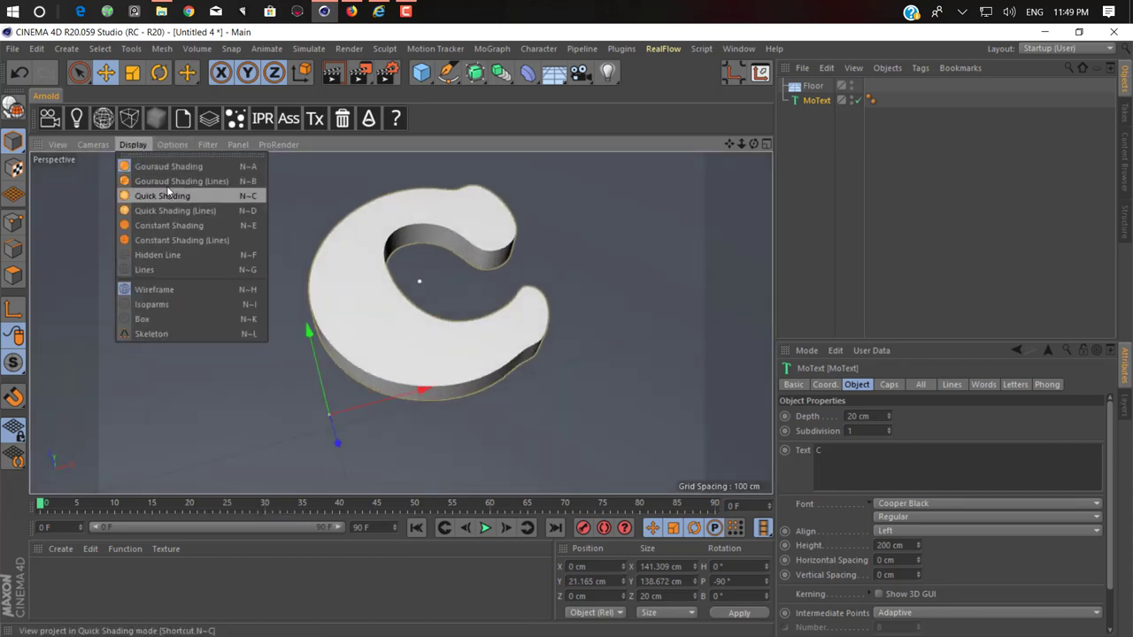
{"action": "left_click", "coordinate": [186, 181]}
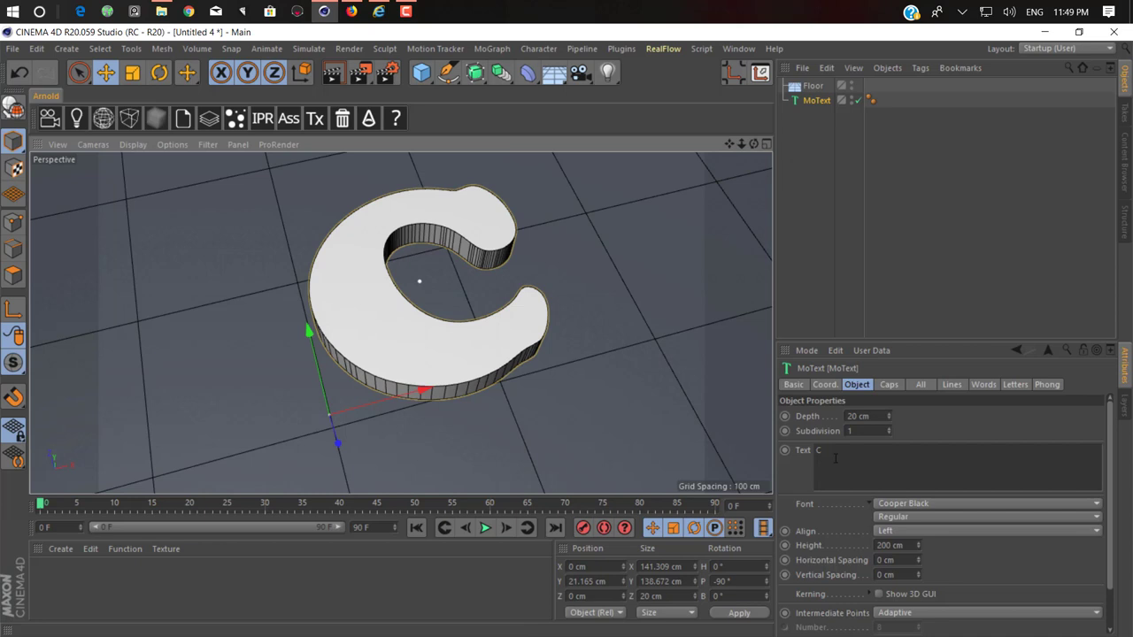
{"action": "left_click", "coordinate": [887, 385]}
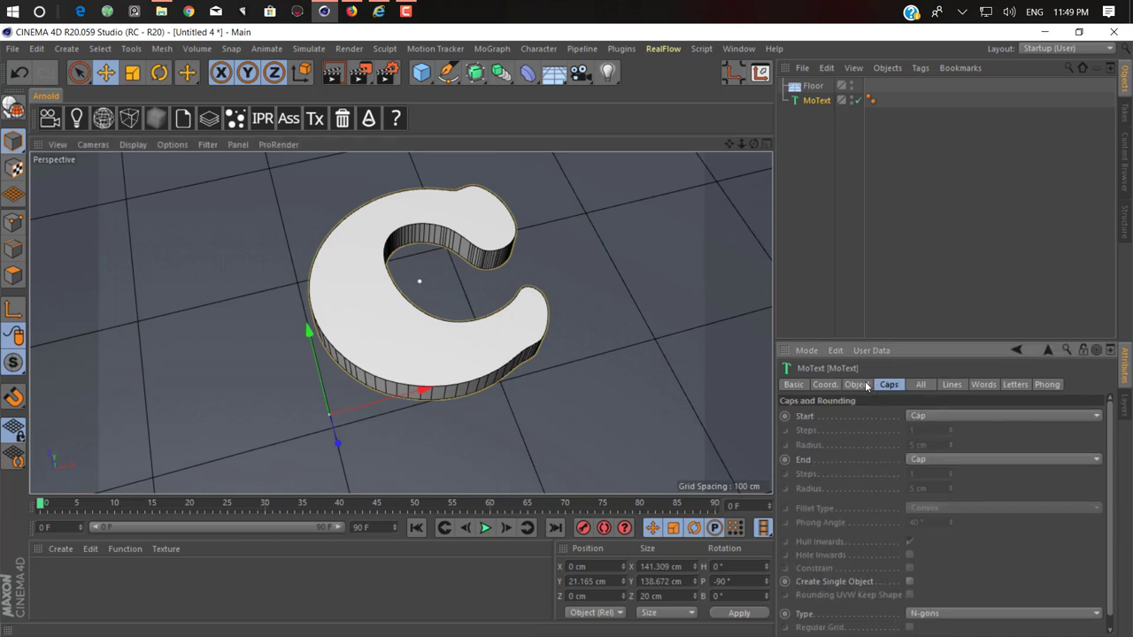
{"action": "left_click", "coordinate": [857, 385]}
{"action": "left_click", "coordinate": [887, 431]}
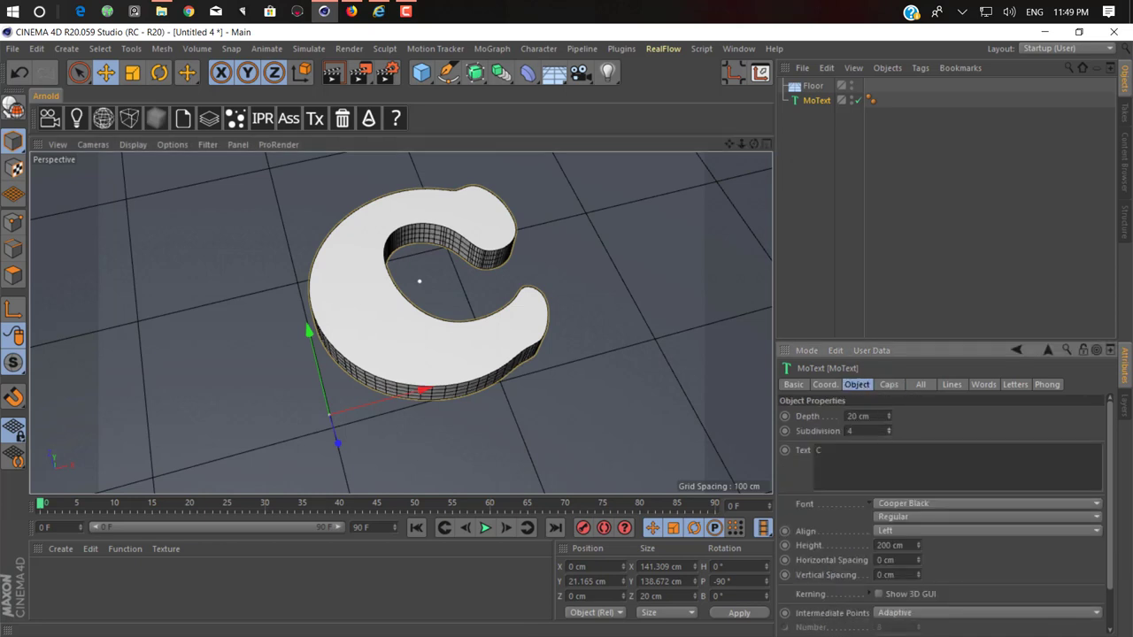
Give the letter's start a Fillet Cap with a 2 cm radius and 2 steps.
{"action": "left_click", "coordinate": [889, 385]}
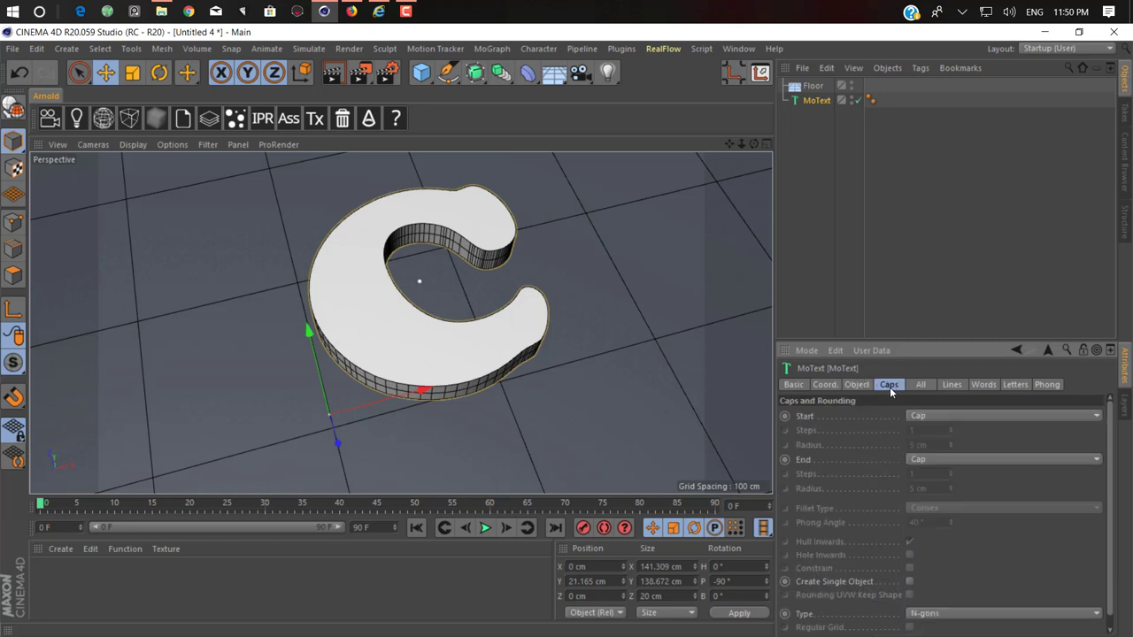
{"action": "left_click", "coordinate": [943, 416]}
{"action": "left_click", "coordinate": [918, 476]}
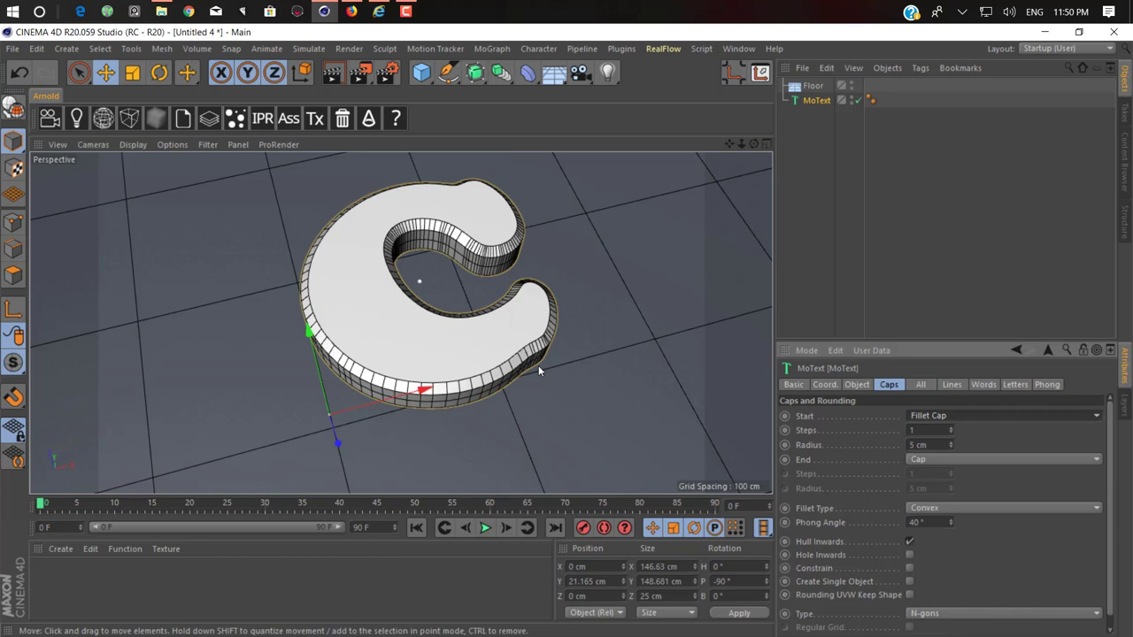
{"action": "scroll", "coordinate": [538, 365], "scroll_direction": "up", "scroll_amount": 3}
{"action": "left_click", "coordinate": [950, 448]}
{"action": "left_click", "coordinate": [950, 449]}
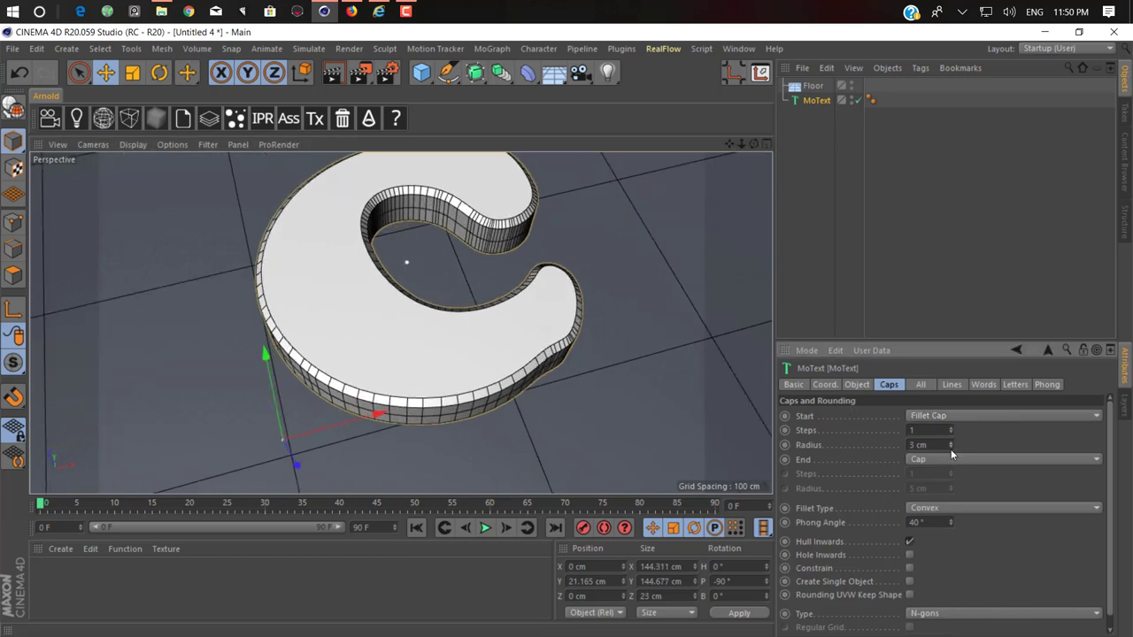
{"action": "left_click", "coordinate": [950, 449]}
{"action": "left_click", "coordinate": [950, 429]}
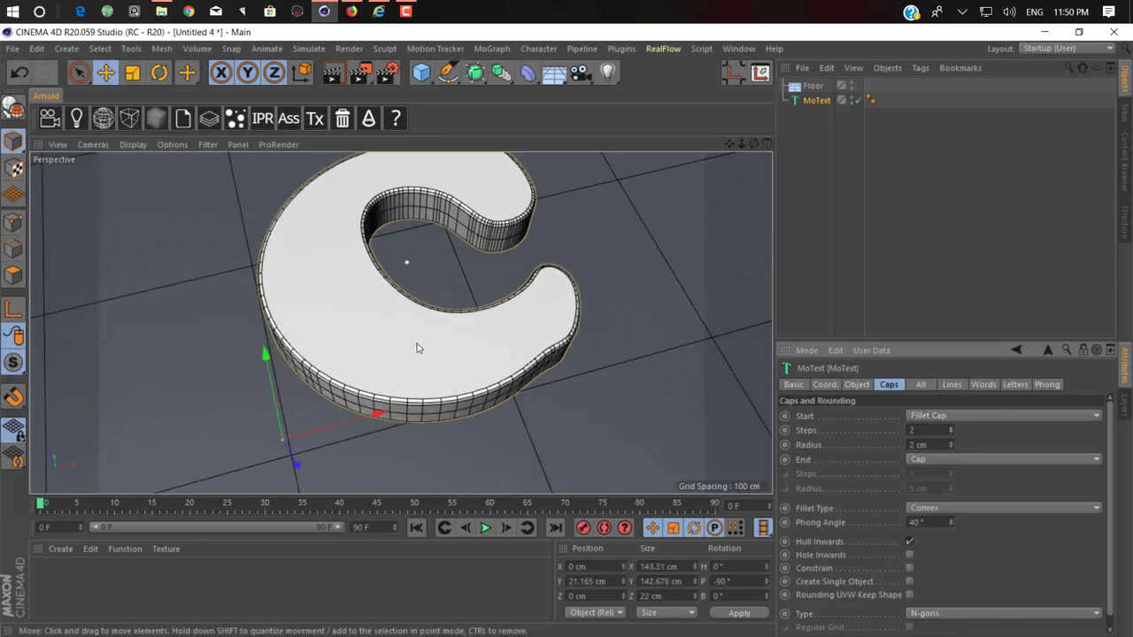
Set the polygon type of the letter's caps to Quadrangles.
{"action": "scroll", "coordinate": [412, 341], "scroll_direction": "up", "scroll_amount": 3}
{"action": "scroll", "coordinate": [445, 336], "scroll_direction": "down", "scroll_amount": 3}
{"action": "scroll", "coordinate": [454, 339], "scroll_direction": "up", "scroll_amount": 3}
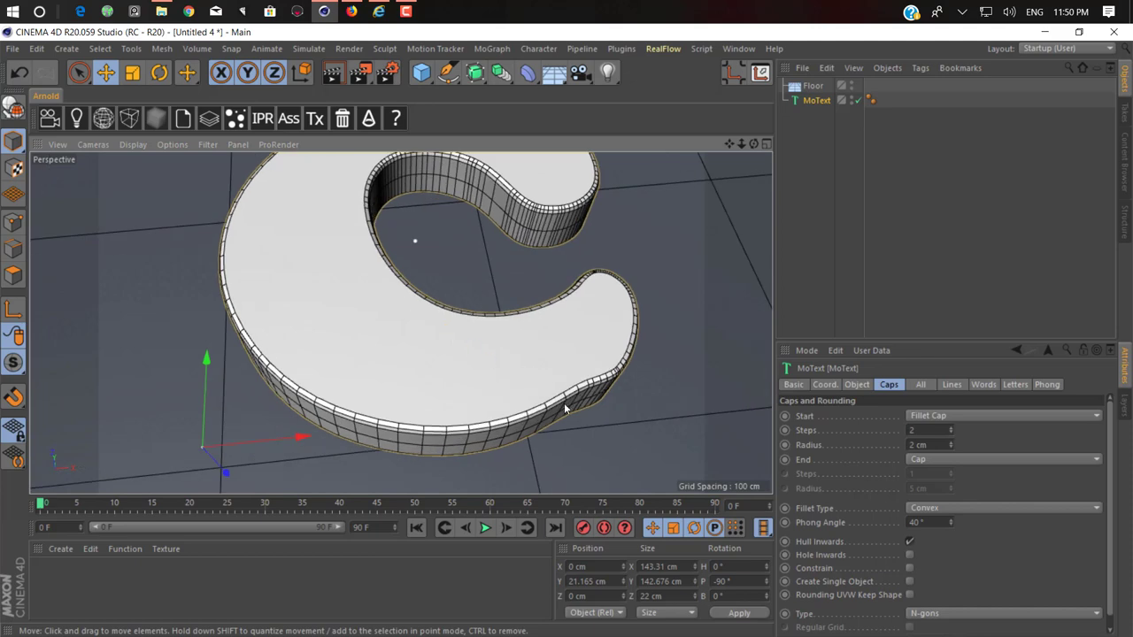
{"action": "scroll", "coordinate": [546, 412], "scroll_direction": "up", "scroll_amount": 5}
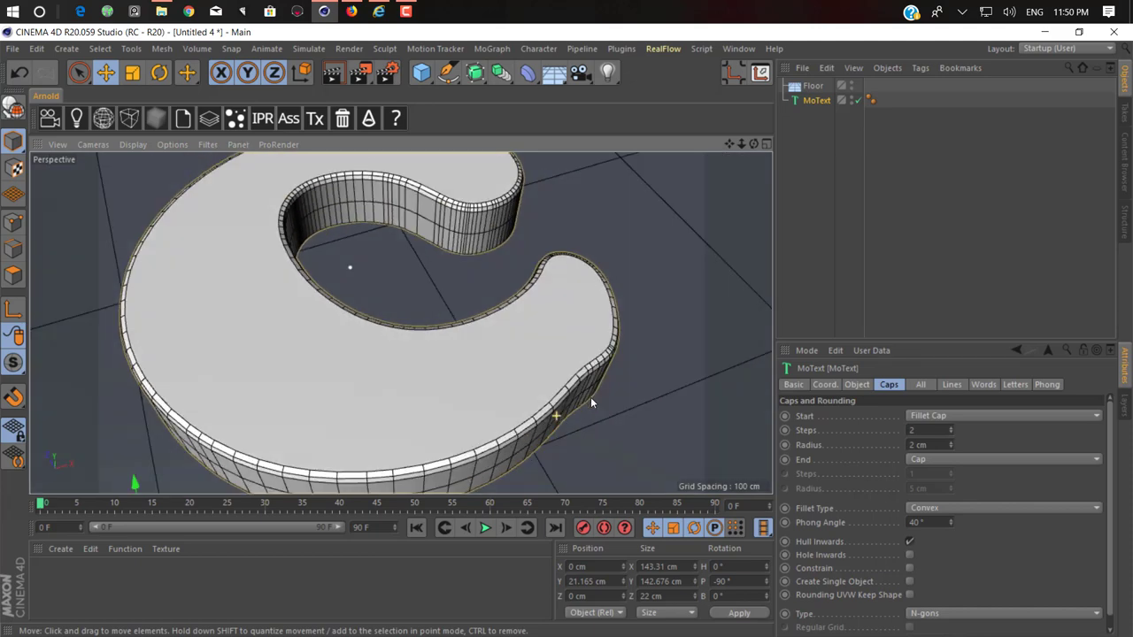
{"action": "scroll", "coordinate": [1044, 576], "scroll_direction": "down", "scroll_amount": 1}
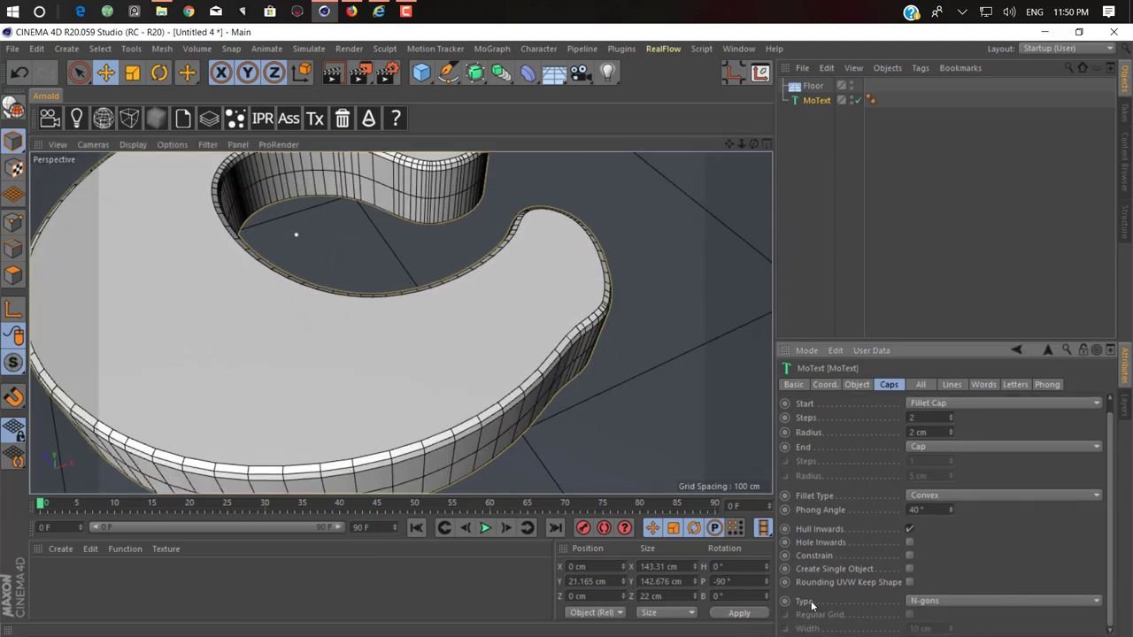
{"action": "left_click", "coordinate": [936, 601]}
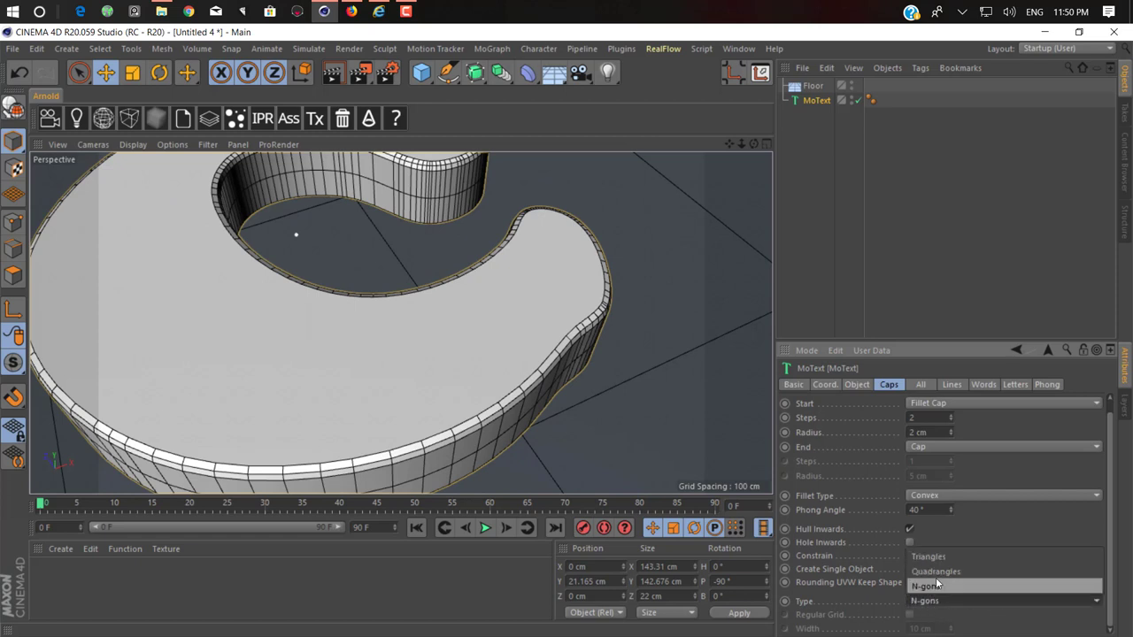
{"action": "left_click", "coordinate": [935, 573]}
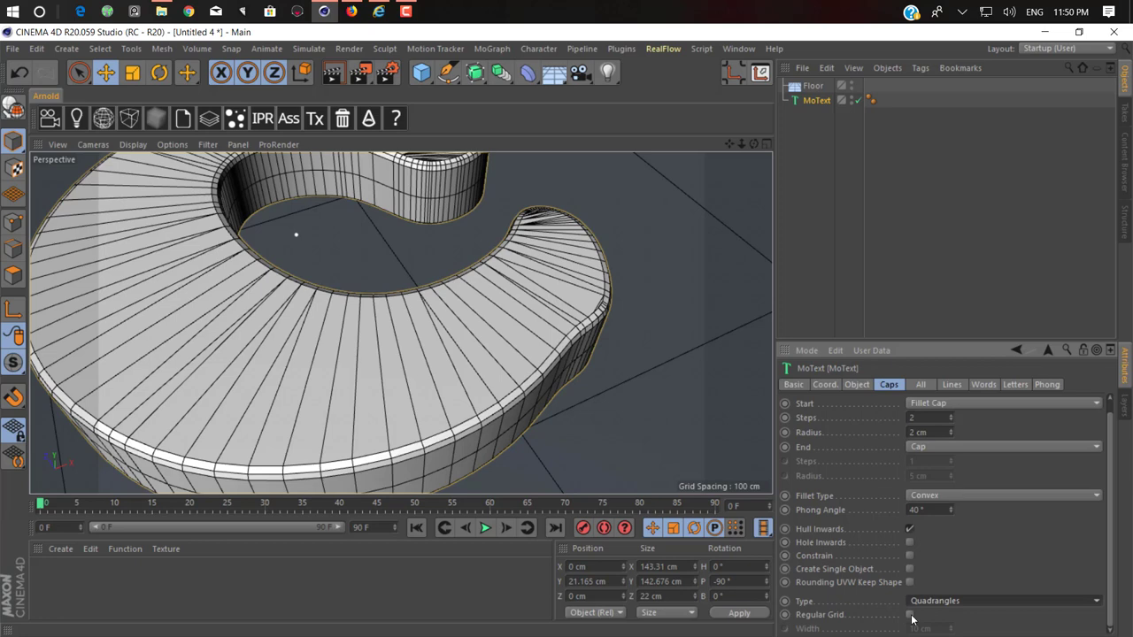
Enable the regular grid for the letter's quadrangle caps and set its width to 1.01 cm.
{"action": "left_click", "coordinate": [909, 616]}
{"action": "left_click_drag", "start_coordinate": [952, 631], "coordinate": [951, 636]}
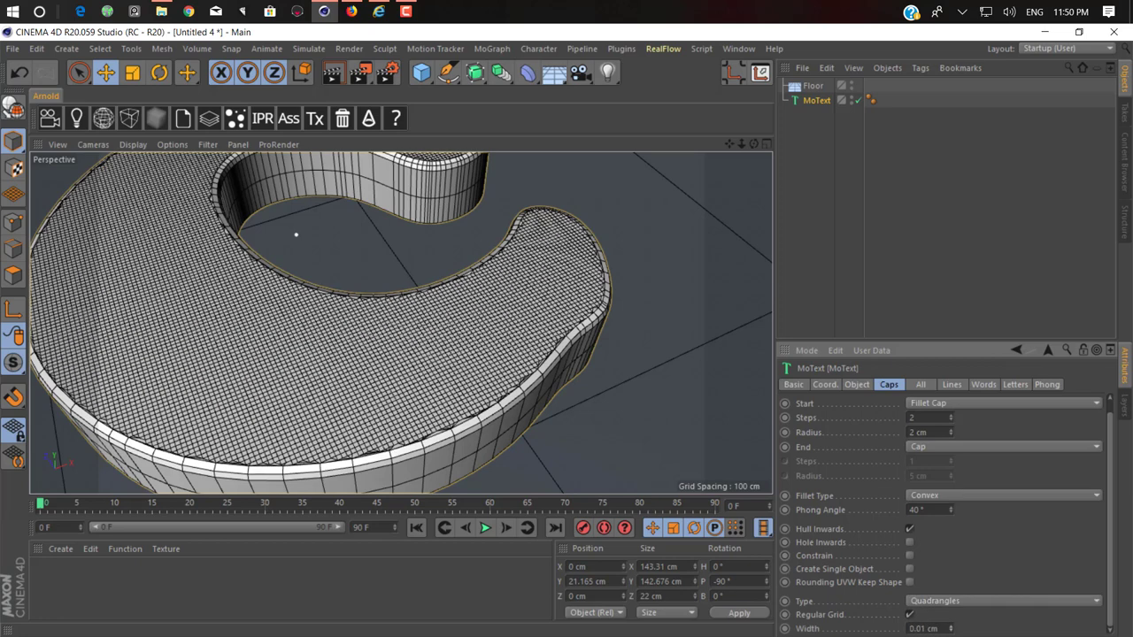
{"action": "scroll", "coordinate": [410, 484], "scroll_direction": "up", "scroll_amount": 3}
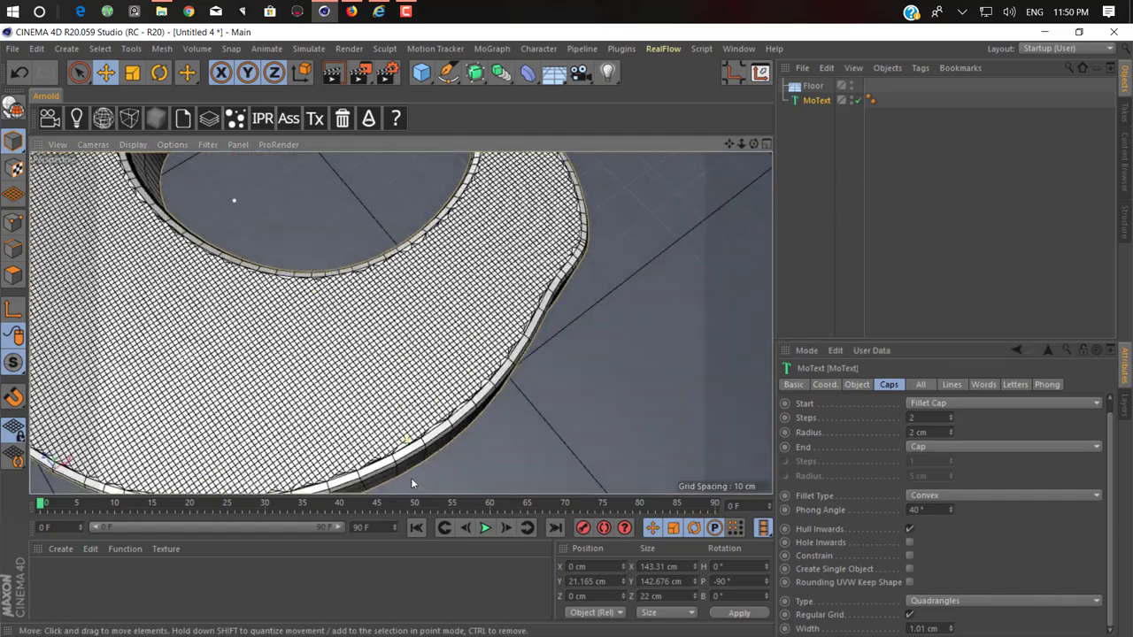
Examine the grid mesh on the letter's top face and rim, and review the MoText's object properties.
{"action": "left_click_drag", "start_coordinate": [411, 484], "coordinate": [447, 457], "text": "alt"}
{"action": "scroll", "coordinate": [447, 456], "scroll_direction": "up", "scroll_amount": 5}
{"action": "middle_click_drag", "start_coordinate": [446, 457], "coordinate": [515, 332], "text": "alt"}
{"action": "scroll", "coordinate": [500, 349], "scroll_direction": "down", "scroll_amount": 1}
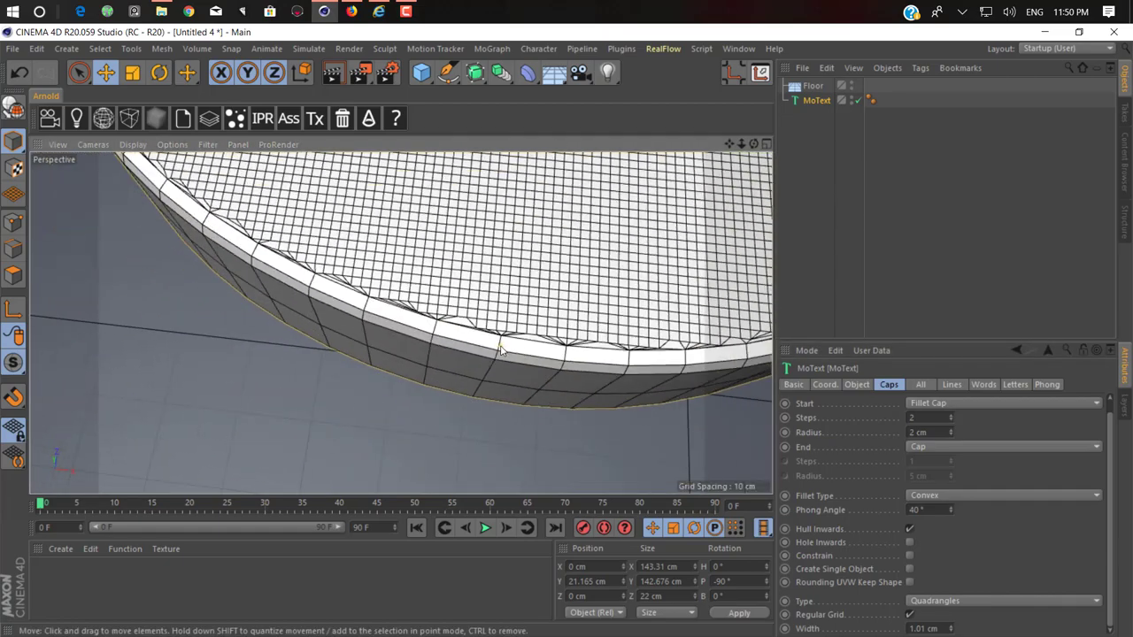
{"action": "scroll", "coordinate": [501, 350], "scroll_direction": "down", "scroll_amount": 3}
{"action": "left_click_drag", "start_coordinate": [459, 338], "coordinate": [537, 283], "text": "alt"}
{"action": "middle_click_drag", "start_coordinate": [527, 342], "coordinate": [539, 411], "text": "alt"}
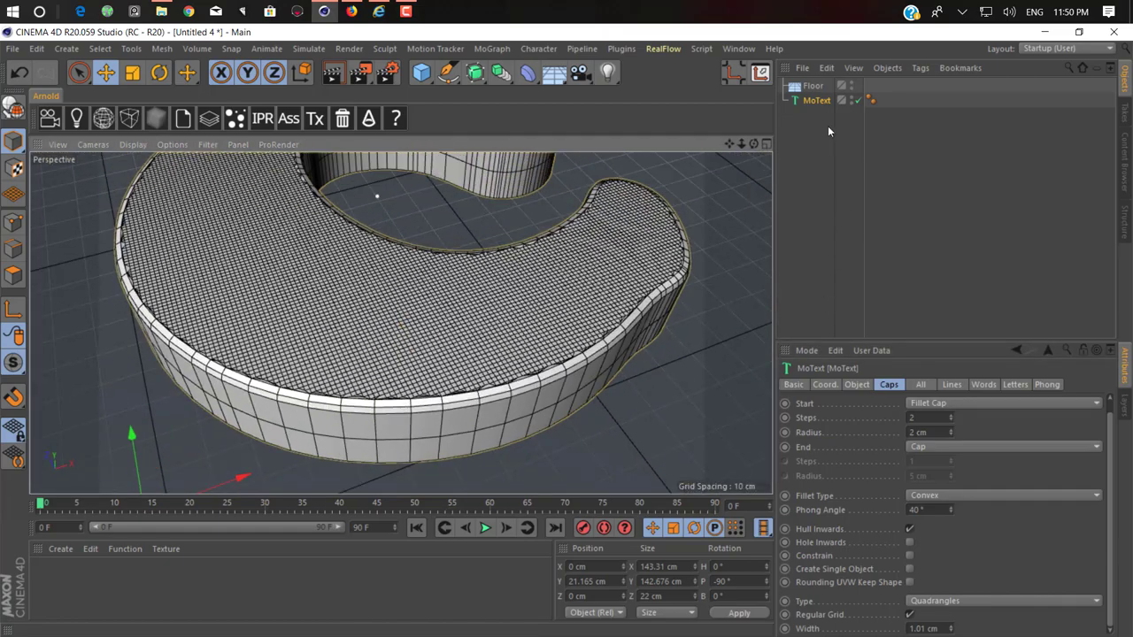
{"action": "left_click", "coordinate": [857, 384]}
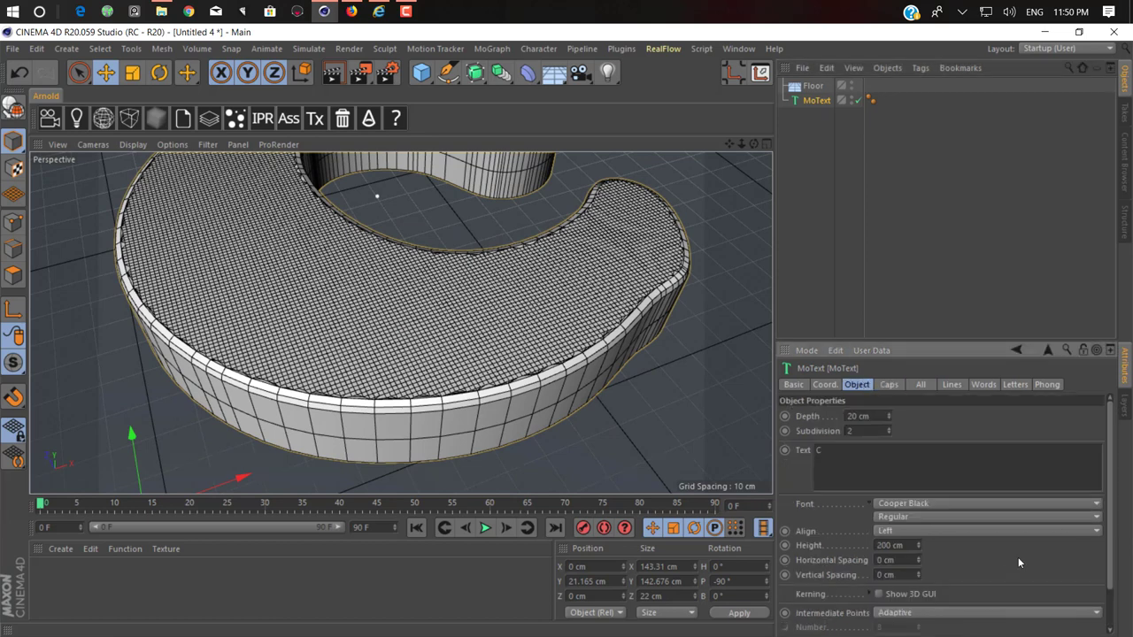
{"action": "scroll", "coordinate": [1018, 563], "scroll_direction": "down", "scroll_amount": 2}
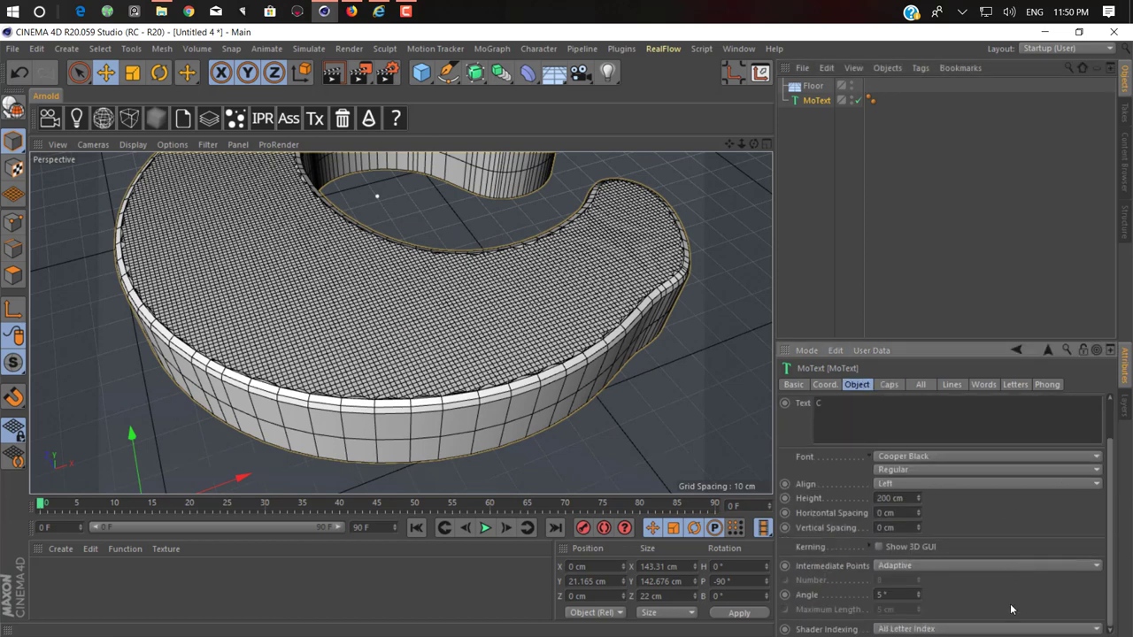
{"action": "scroll", "coordinate": [1012, 609], "scroll_direction": "up", "scroll_amount": 2}
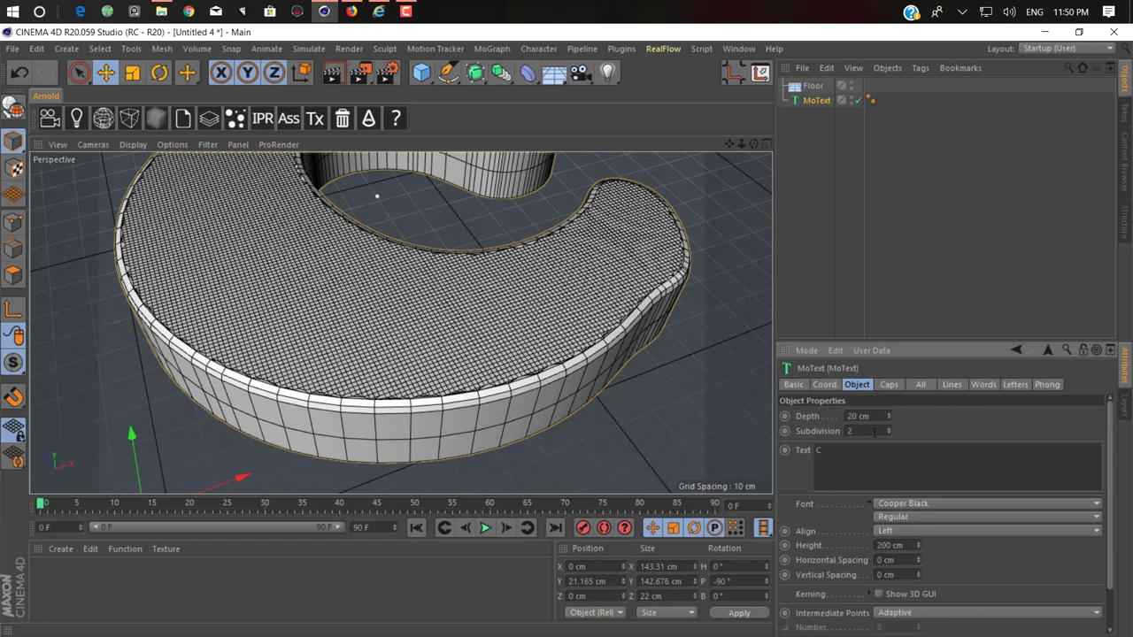
{"action": "scroll", "coordinate": [369, 290], "scroll_direction": "up", "scroll_amount": 5}
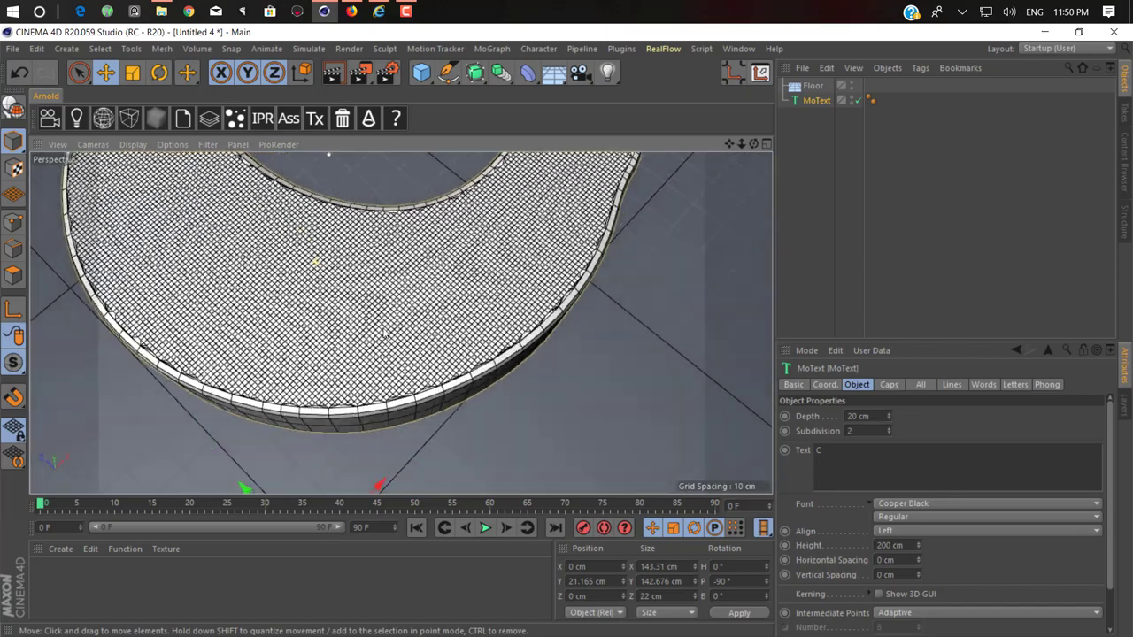
{"action": "scroll", "coordinate": [383, 333], "scroll_direction": "down", "scroll_amount": 6}
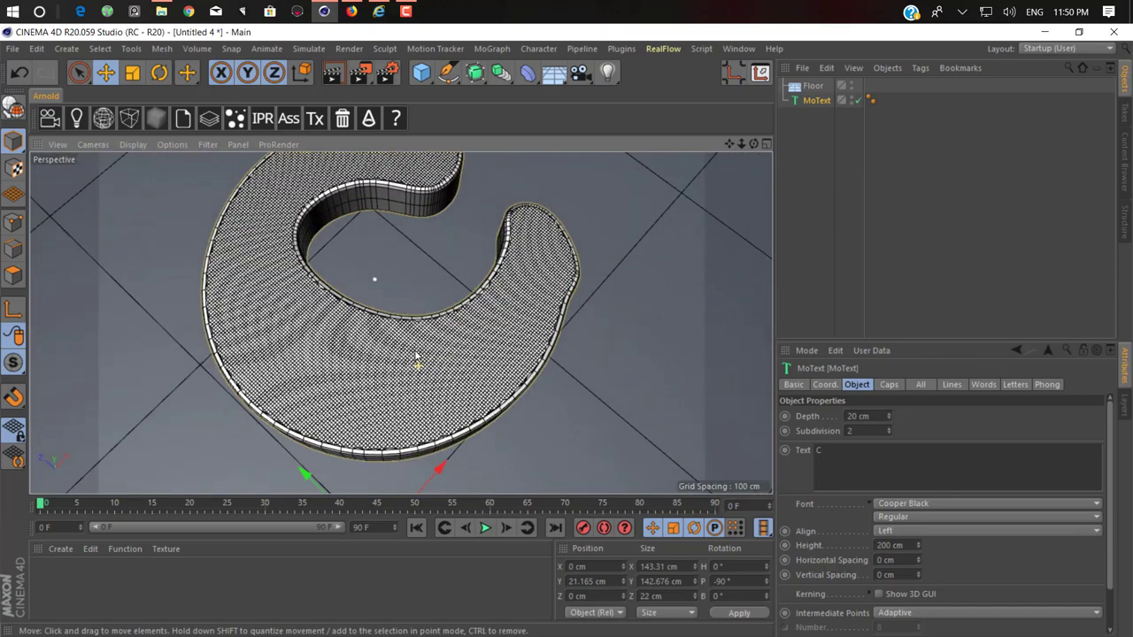
{"action": "left_click_drag", "start_coordinate": [416, 354], "coordinate": [390, 301], "text": "alt"}
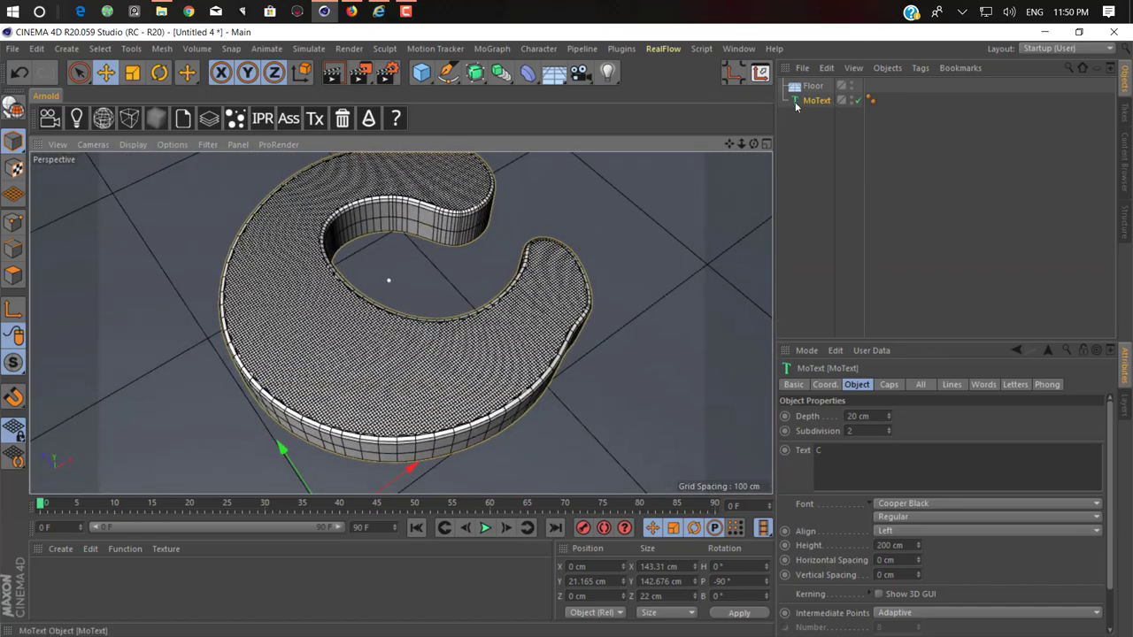
Duplicate the MoText object and make the copy editable.
{"action": "mouse_move", "coordinate": [812, 104]}
{"action": "left_mouse_down", "text": "ctrl"}
{"action": "mouse_move", "coordinate": [817, 145]}
{"action": "mouse_move", "coordinate": [816, 123]}
{"action": "left_mouse_up", "text": "ctrl"}
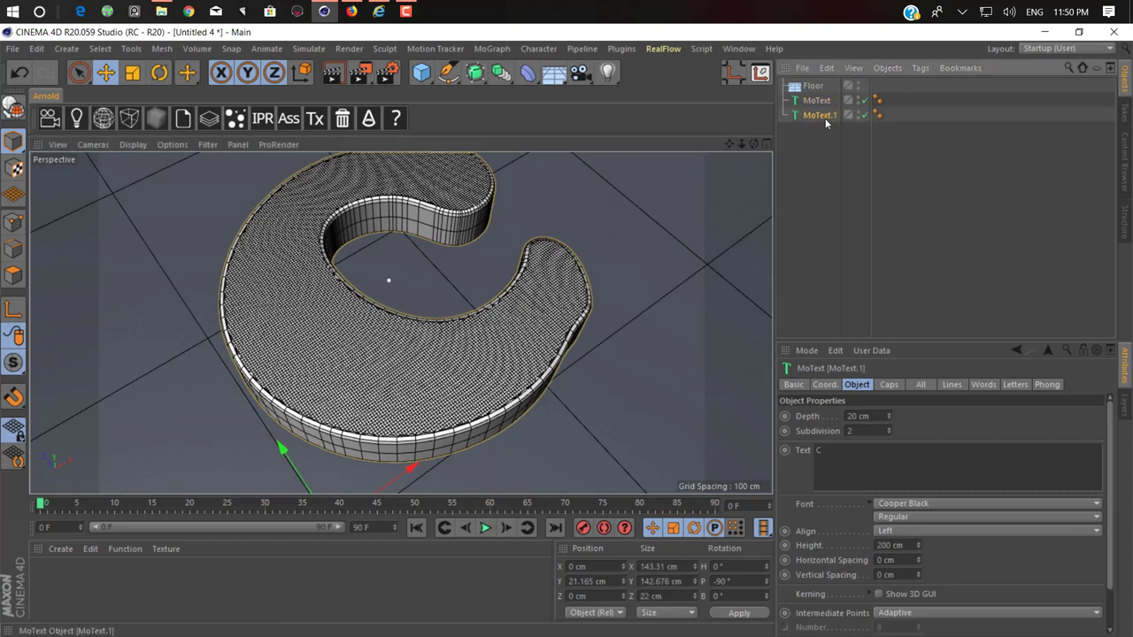
{"action": "left_click", "coordinate": [18, 115]}
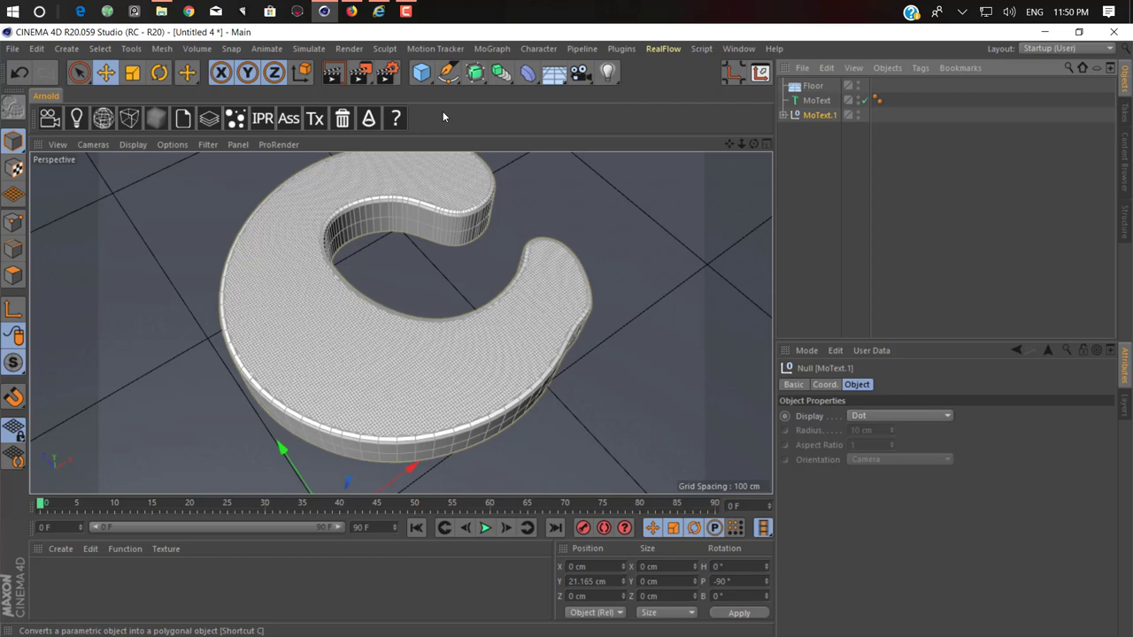
Pull the C extrude out of the converted copy's nested nulls and delete the leftover MoText.1 null.
{"action": "left_click", "coordinate": [792, 129]}
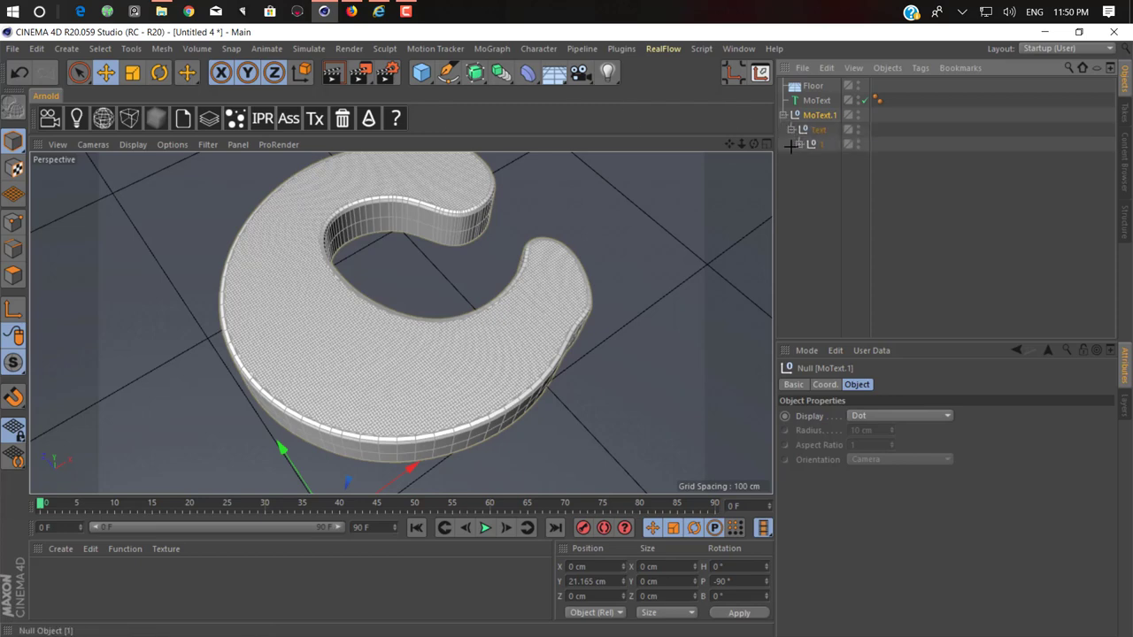
{"action": "left_click", "coordinate": [799, 144]}
{"action": "left_click", "coordinate": [807, 158]}
{"action": "left_click_drag", "start_coordinate": [824, 177], "coordinate": [793, 215]}
{"action": "left_click", "coordinate": [819, 116]}
{"action": "key", "text": "Delete"}
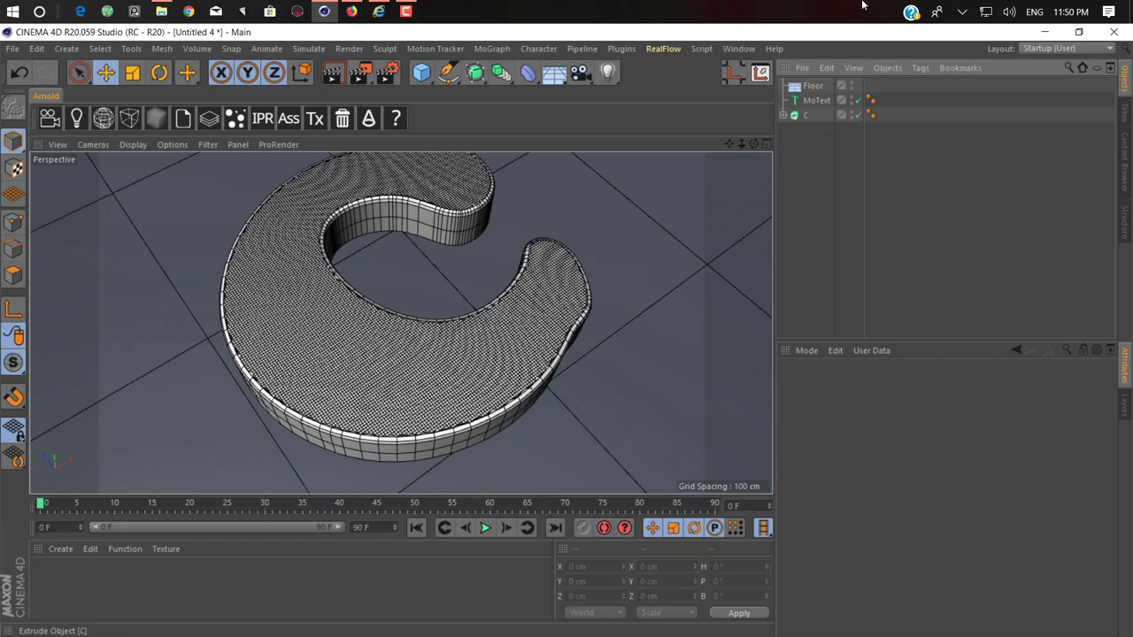
Convert the C extrude to a polygon object, expand its hierarchy and select Cap 1.
{"action": "left_click", "coordinate": [797, 116]}
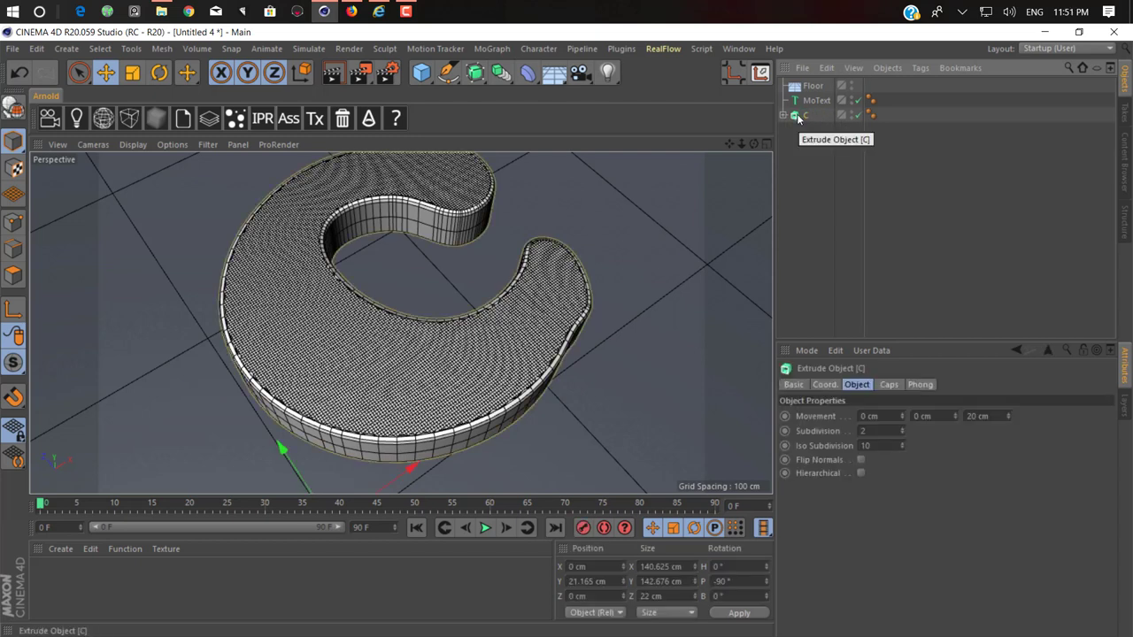
{"action": "key", "text": "c"}
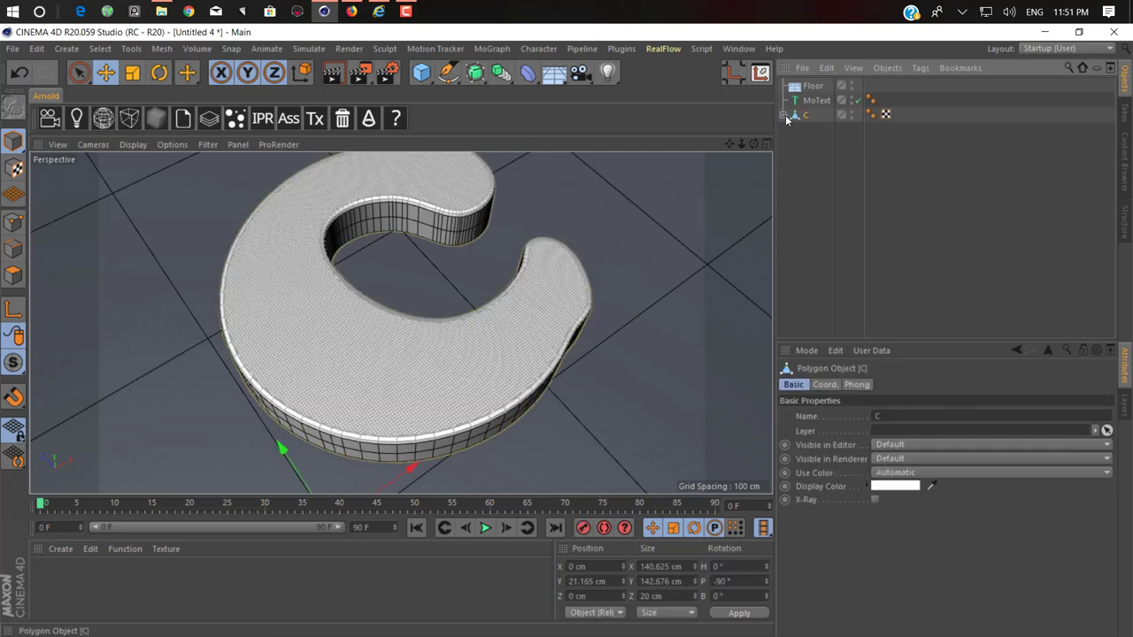
{"action": "left_click", "coordinate": [784, 116]}
{"action": "left_click", "coordinate": [792, 131]}
{"action": "left_click", "coordinate": [826, 147]}
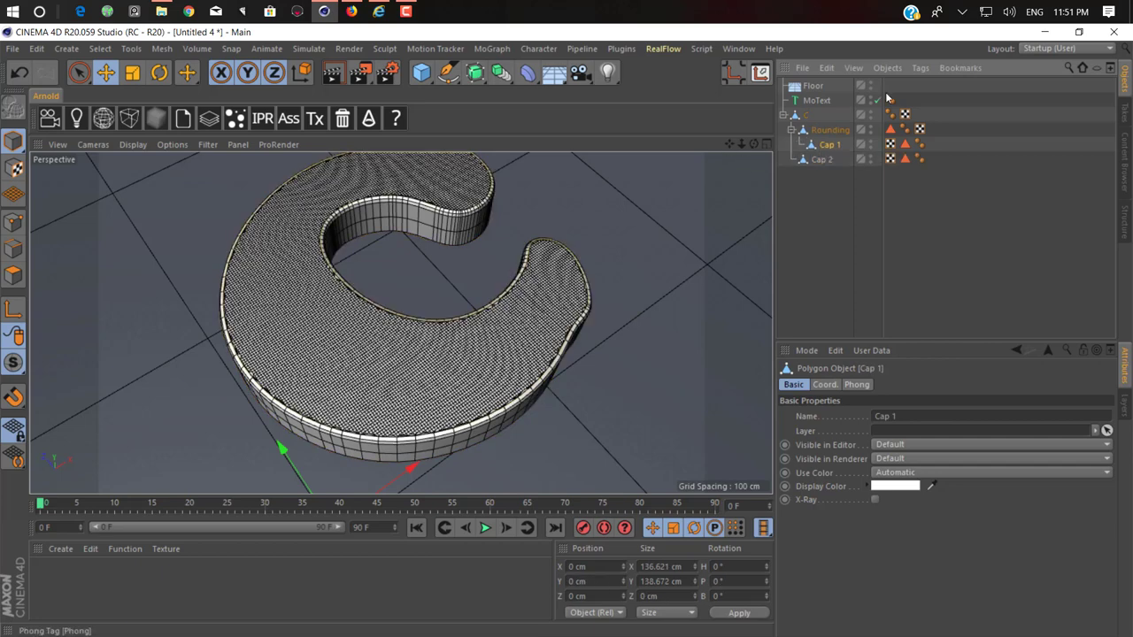
Display the viewport in plain Gouraud Shading without lines.
{"action": "left_click", "coordinate": [132, 152]}
{"action": "left_click", "coordinate": [134, 144]}
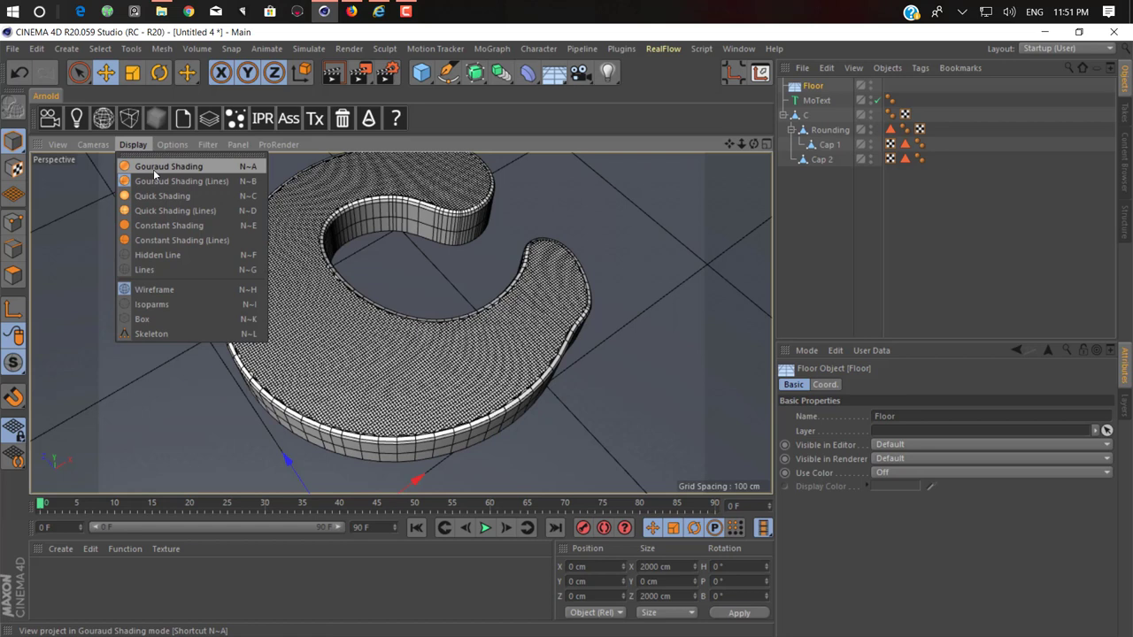
{"action": "left_click", "coordinate": [153, 168]}
Try sliding Cap 1 about 176 cm along the X axis, and undo the move.
{"action": "left_click", "coordinate": [828, 148]}
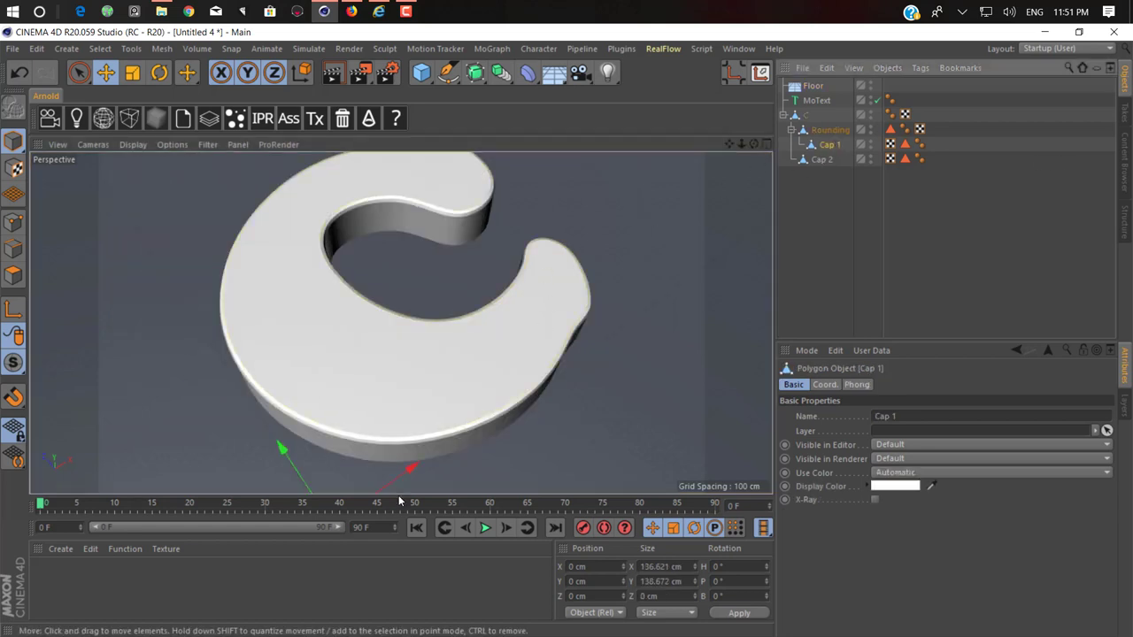
{"action": "left_click_drag", "start_coordinate": [457, 436], "coordinate": [542, 390]}
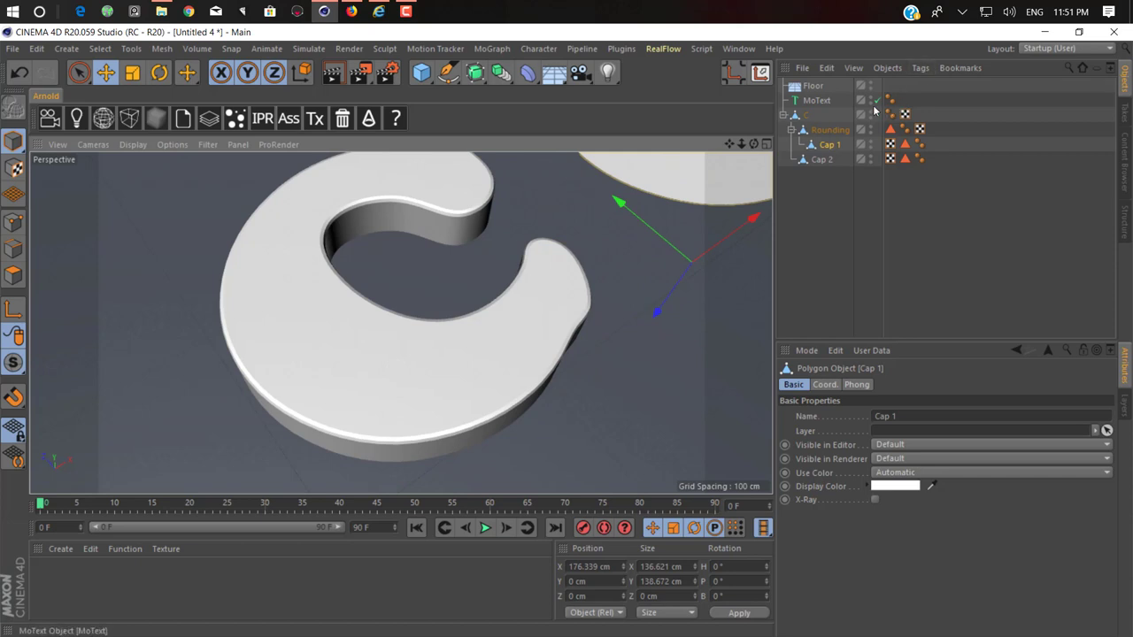
{"action": "key", "text": "ctrl+z"}
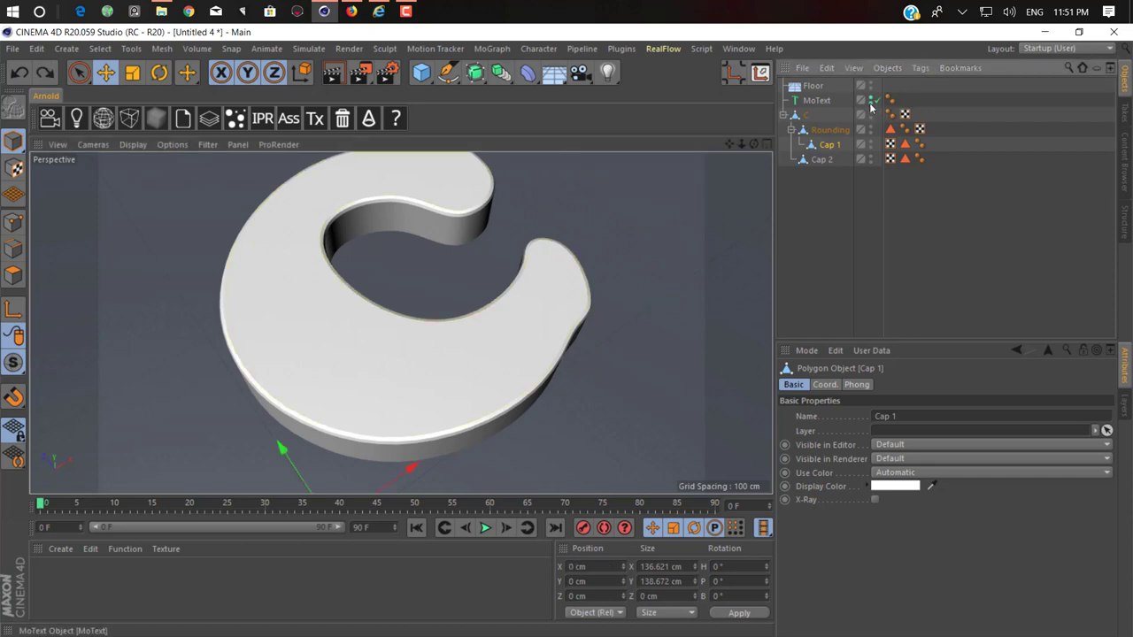
Try hiding the original MoText object and moving Cap 1 out of the C hierarchy to the top level.
{"action": "left_click", "coordinate": [870, 102], "text": "alt"}
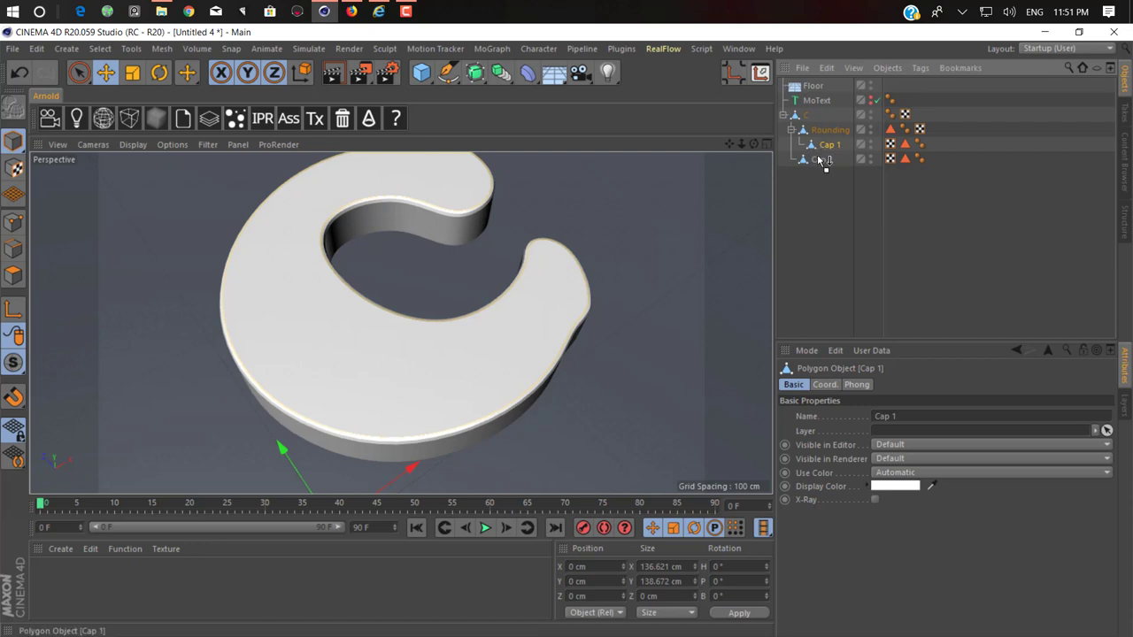
{"action": "left_click_drag", "start_coordinate": [808, 185], "coordinate": [805, 184]}
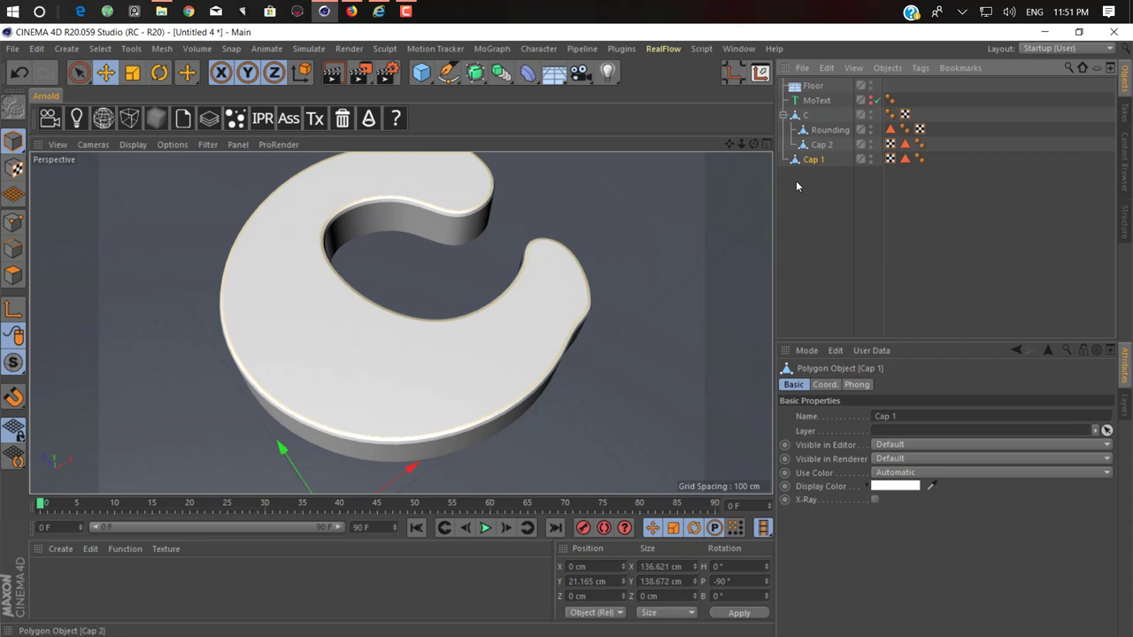
{"action": "left_click", "coordinate": [784, 114]}
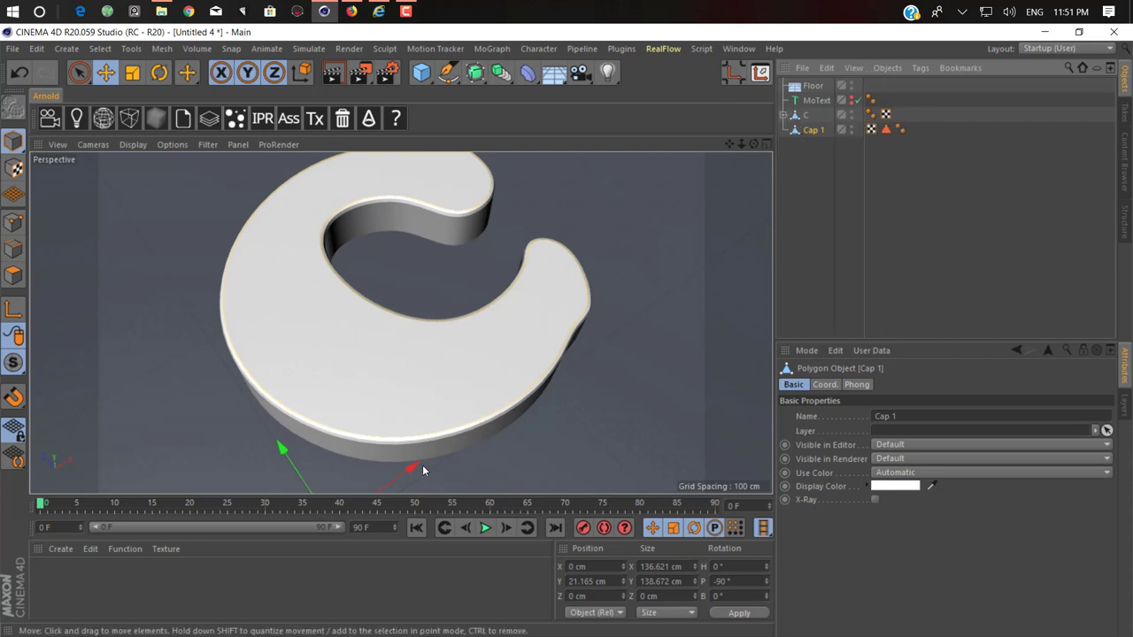
Try sliding the separated Cap 1 along X, and undo both that move and the hierarchy change.
{"action": "left_click_drag", "start_coordinate": [416, 467], "coordinate": [544, 372]}
{"action": "key", "text": "ctrl+z"}
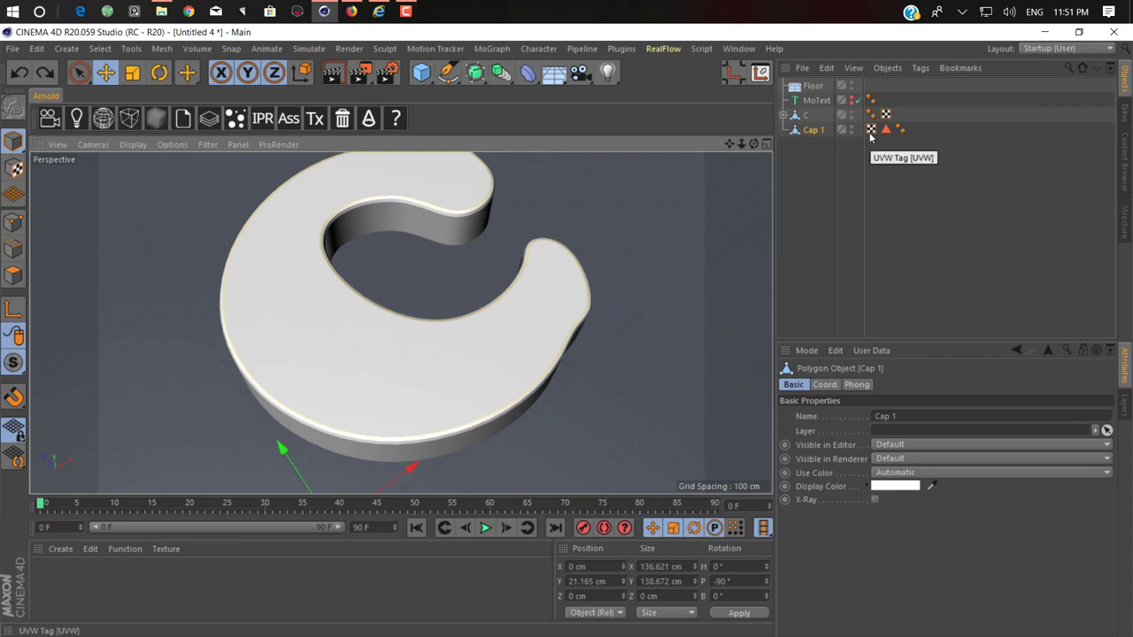
{"action": "middle_click_drag", "start_coordinate": [582, 333], "coordinate": [588, 348], "text": "alt"}
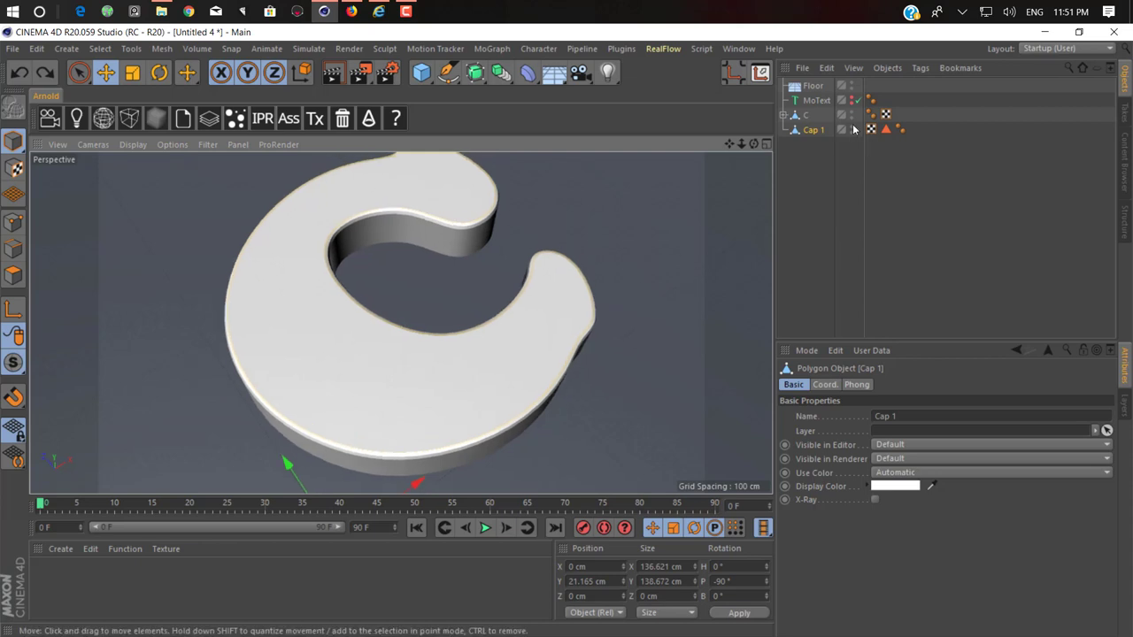
{"action": "key", "text": "Delete"}
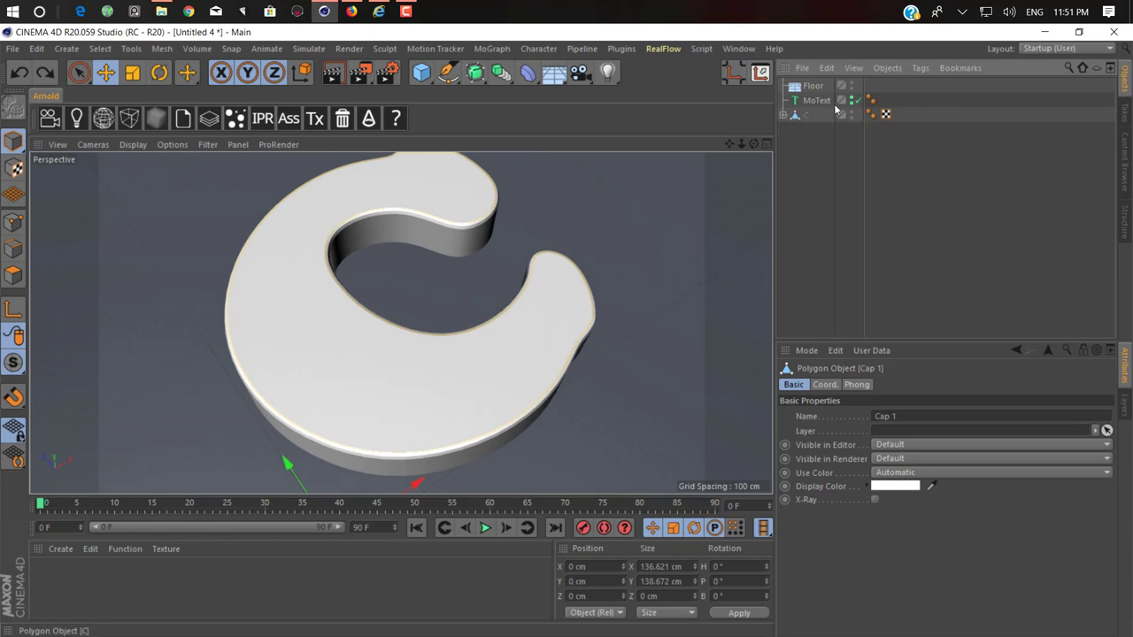
Hide the original MoText object in both editor and renderer, and expand the C object's hierarchy.
{"action": "left_click", "coordinate": [850, 102], "text": "alt"}
{"action": "left_click", "coordinate": [783, 115]}
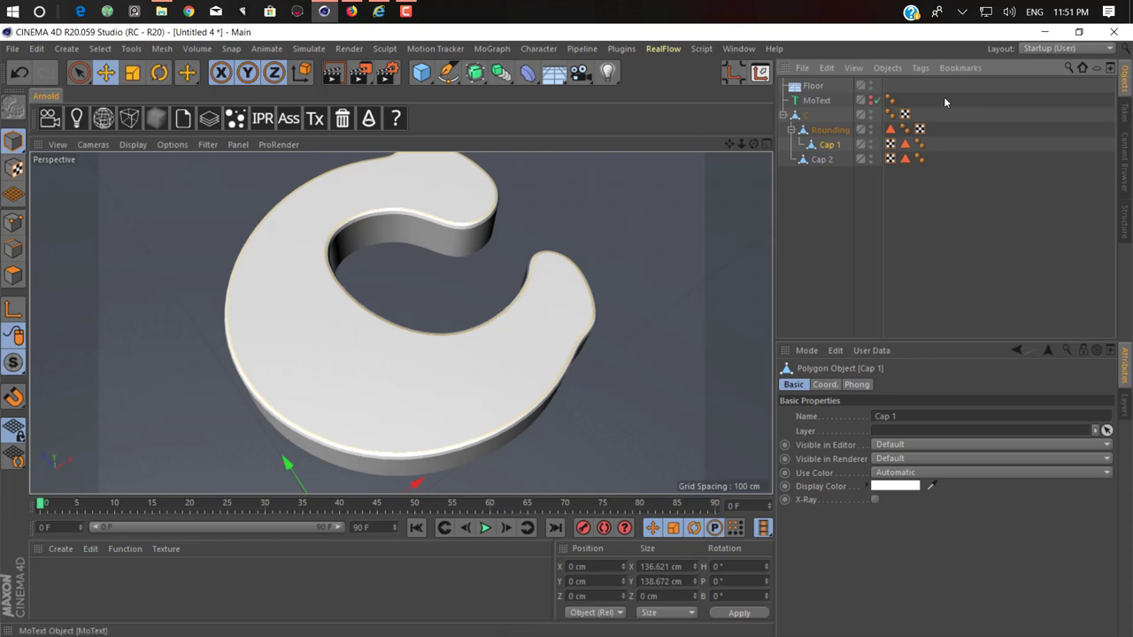
Try sliding Cap 1 along X and pulling it out of the C hierarchy, undoing each attempt.
{"action": "left_click_drag", "start_coordinate": [486, 430], "coordinate": [443, 390], "text": "alt"}
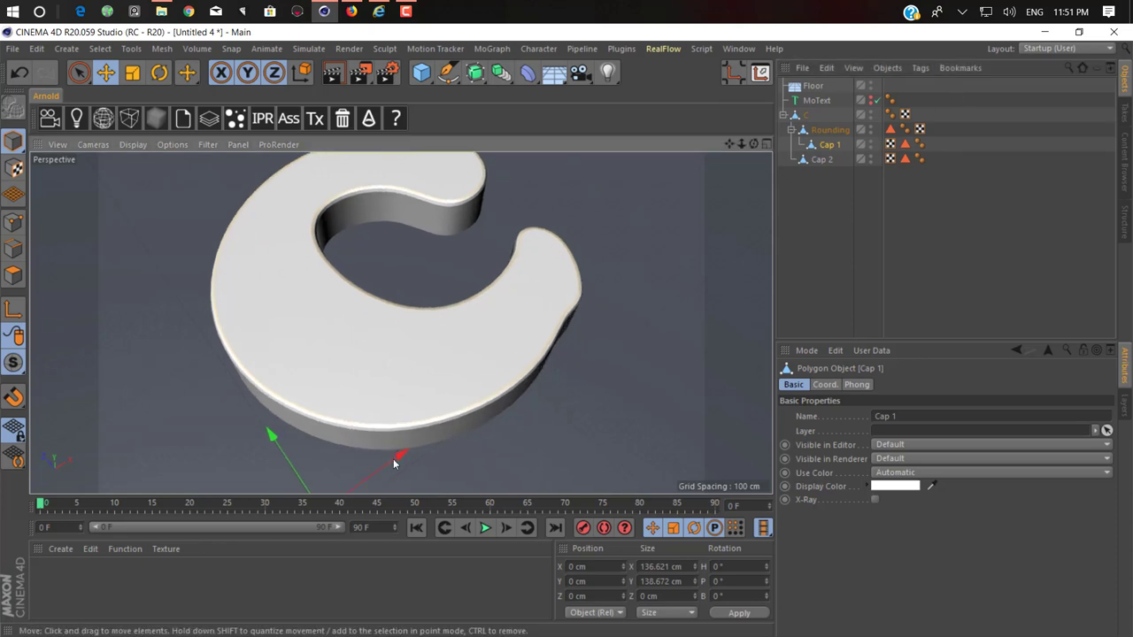
{"action": "left_click_drag", "start_coordinate": [394, 457], "coordinate": [579, 372]}
{"action": "key", "text": "ctrl+z"}
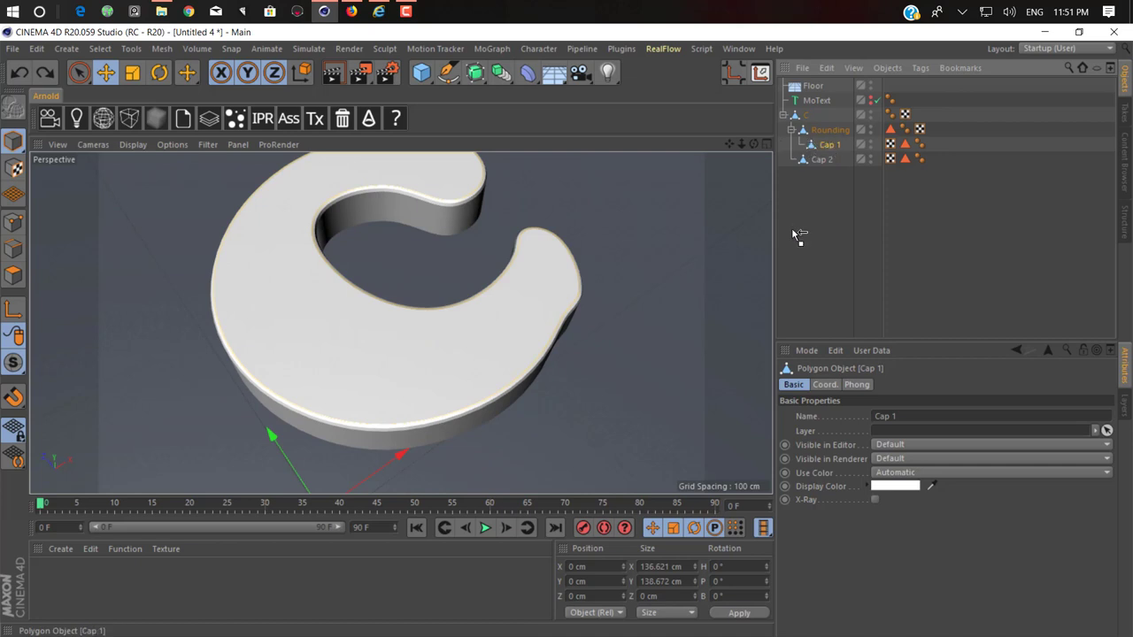
{"action": "left_click_drag", "start_coordinate": [792, 205], "coordinate": [796, 193]}
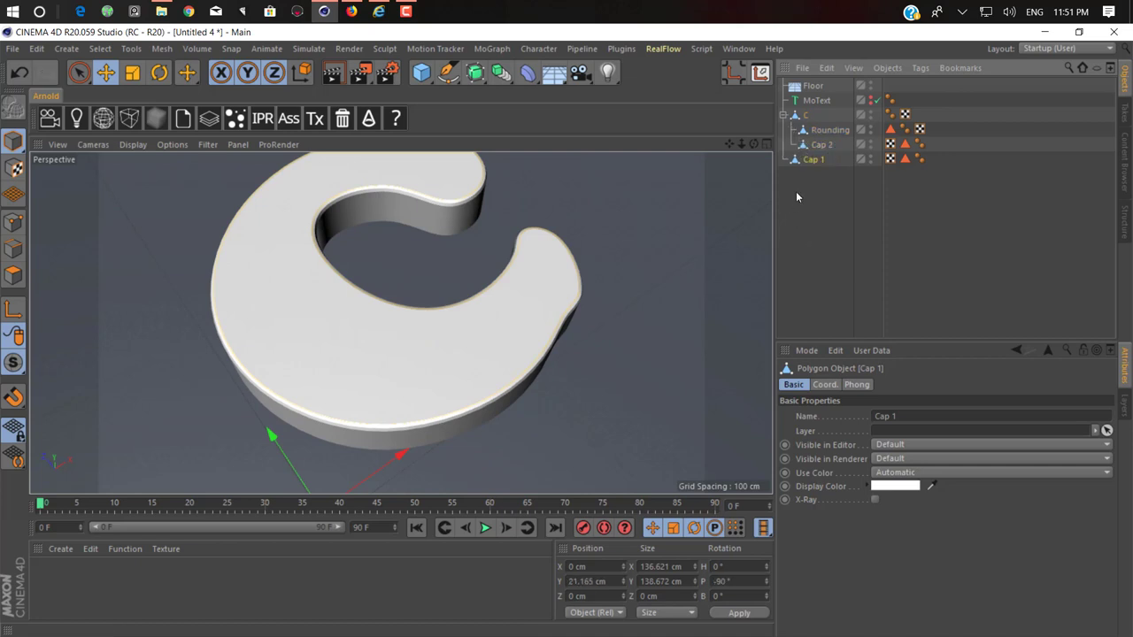
{"action": "left_click", "coordinate": [784, 115]}
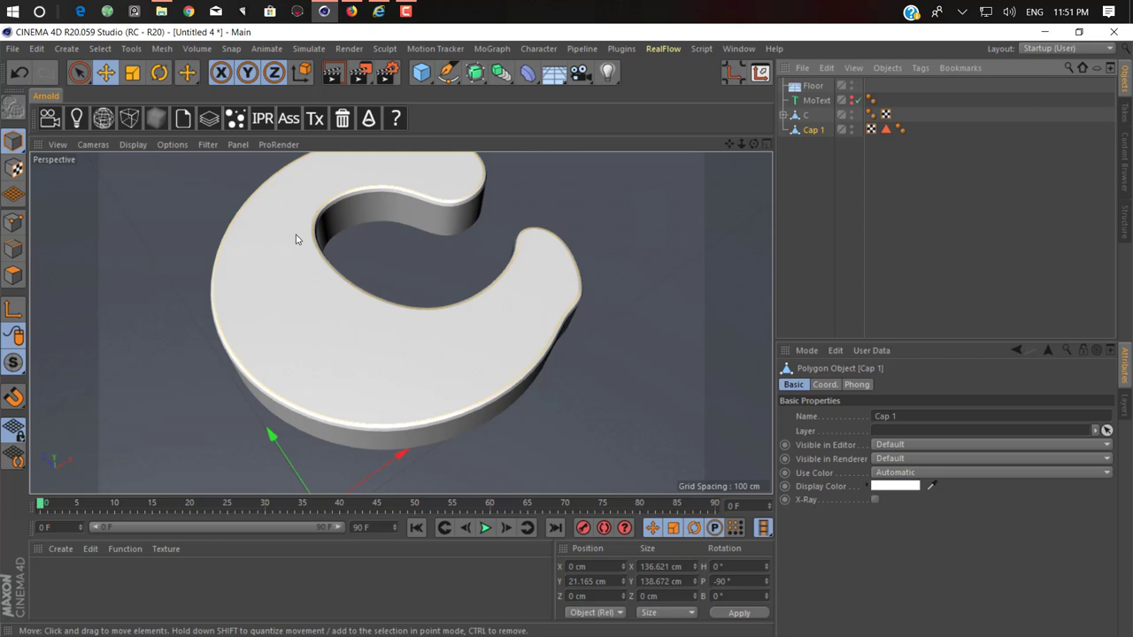
{"action": "key", "text": "ctrl+z"}
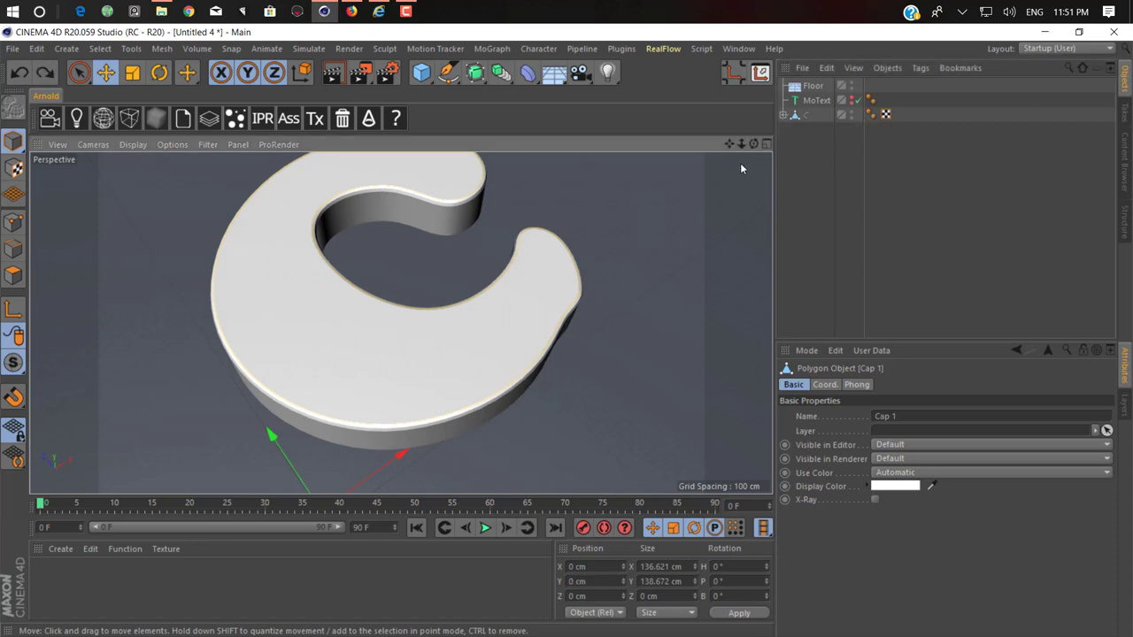
{"action": "left_click", "coordinate": [782, 115]}
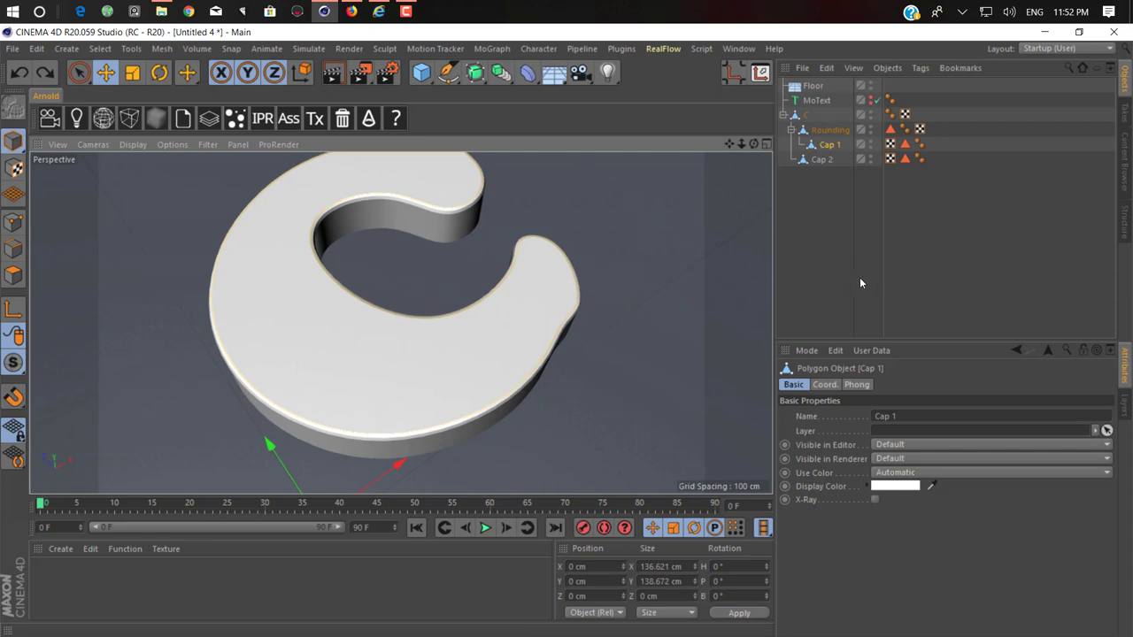
{"action": "left_click_drag", "start_coordinate": [399, 463], "coordinate": [509, 396]}
{"action": "key", "text": "ctrl+z"}
Move Cap 1 out of the C hierarchy to the top level as a separate object.
{"action": "left_click_drag", "start_coordinate": [819, 149], "coordinate": [806, 186]}
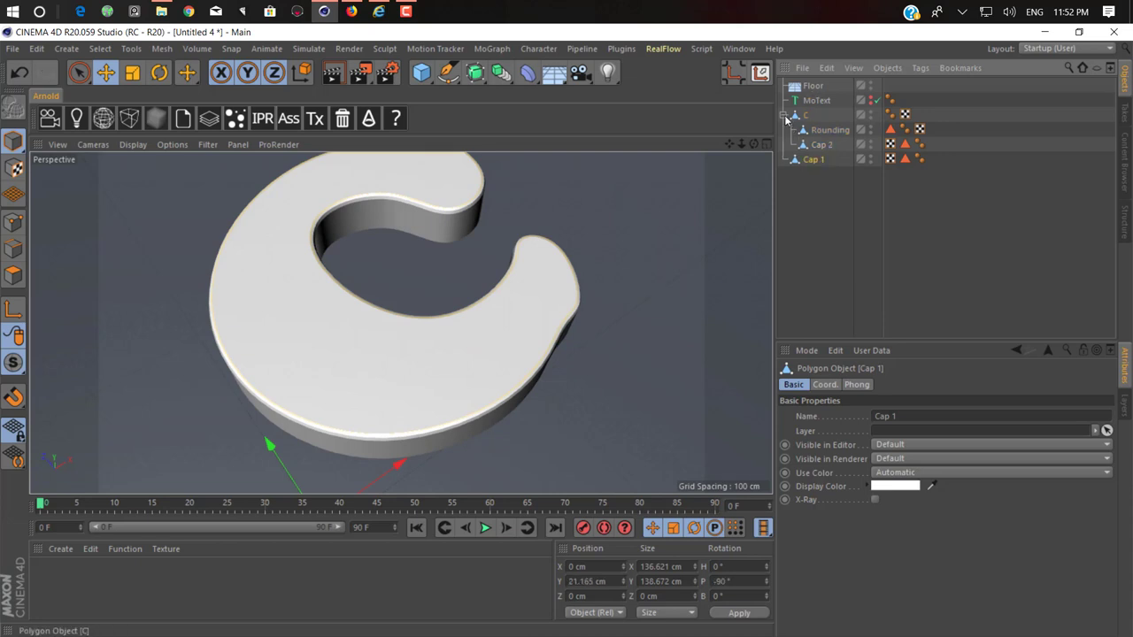
Add a Cloth tag and a Cloth Belt tag to the Cap 1 object.
{"action": "left_click", "coordinate": [783, 116]}
{"action": "right_click", "coordinate": [800, 130]}
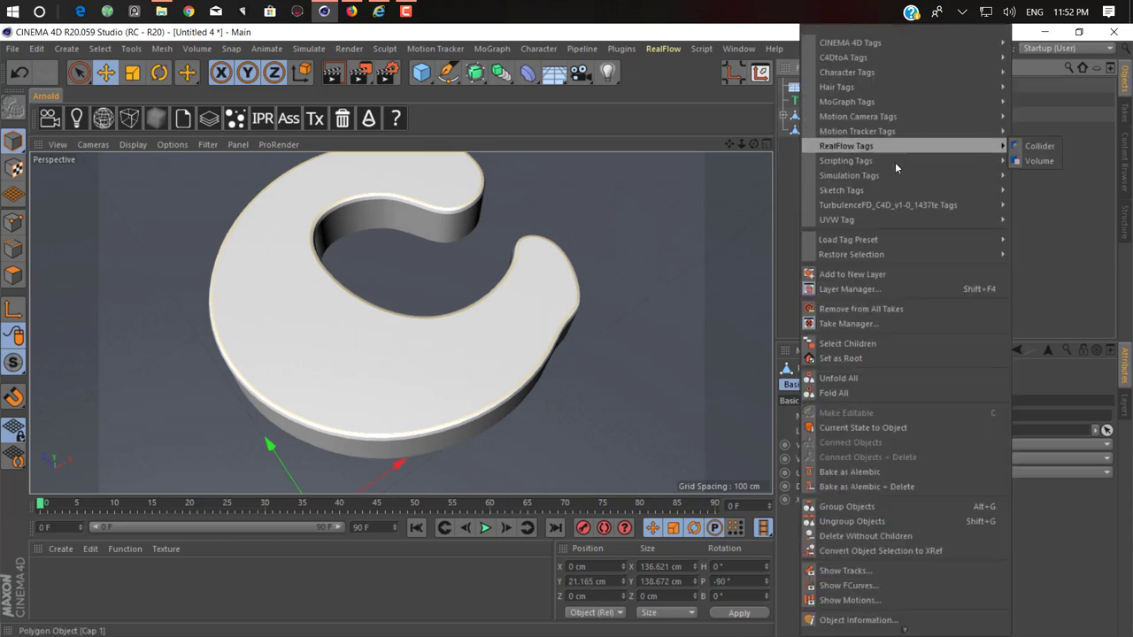
{"action": "mouse_move", "coordinate": [936, 177]}
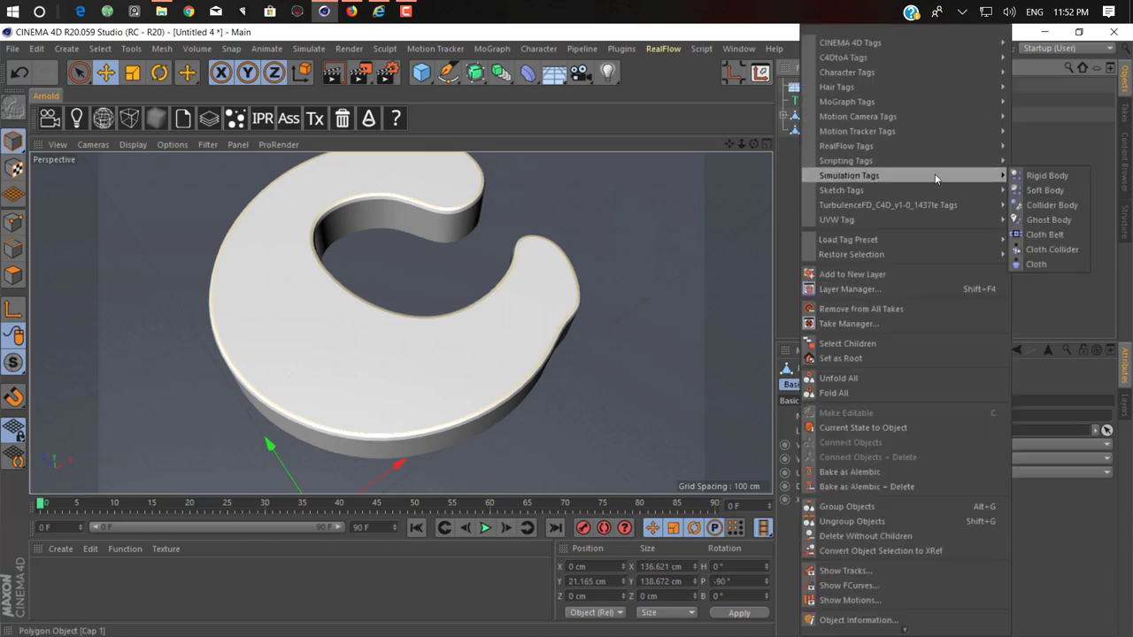
{"action": "left_click", "coordinate": [1035, 265]}
{"action": "right_click", "coordinate": [796, 131]}
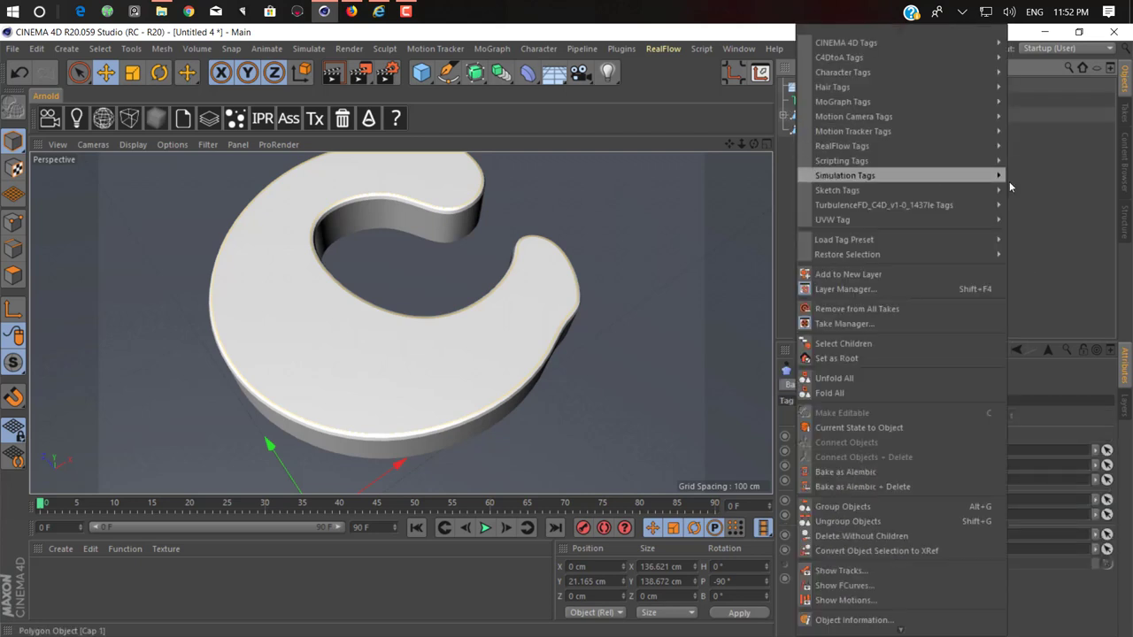
{"action": "mouse_move", "coordinate": [937, 175]}
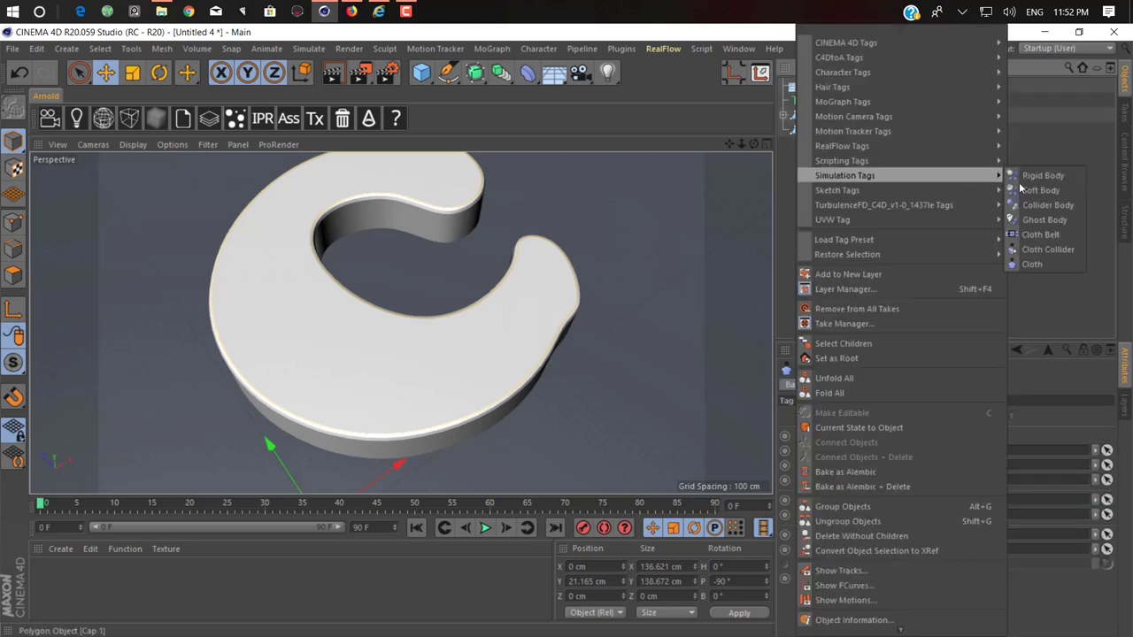
{"action": "left_click", "coordinate": [1027, 233]}
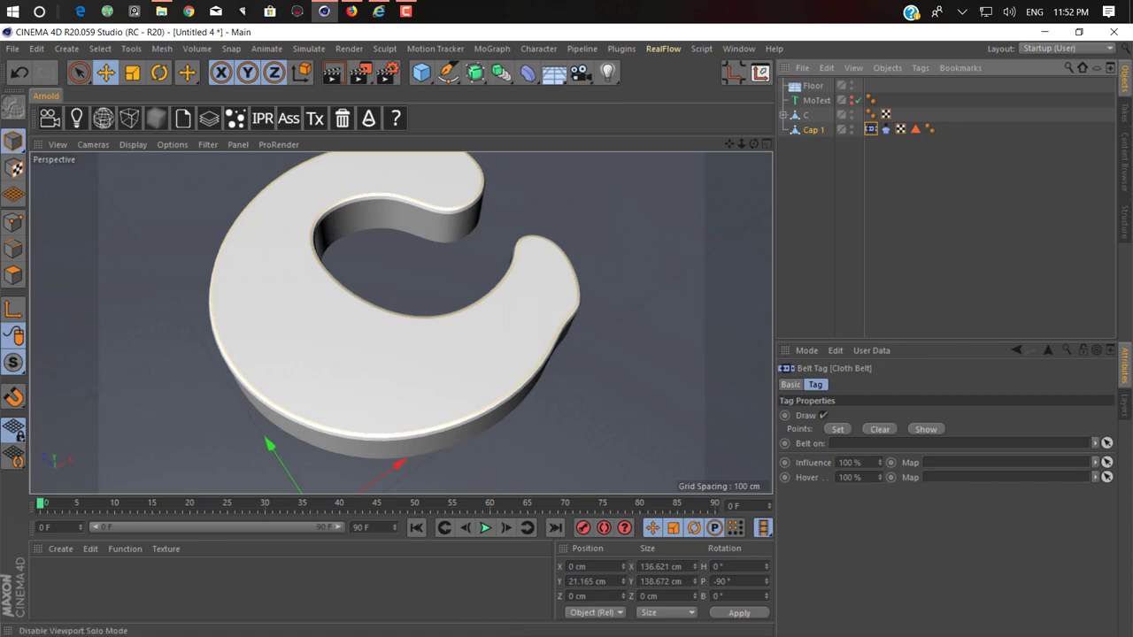
Loop-select Cap 1's boundary points with Select Boundary Loop enabled, and store them as a point selection.
{"action": "left_click", "coordinate": [13, 225]}
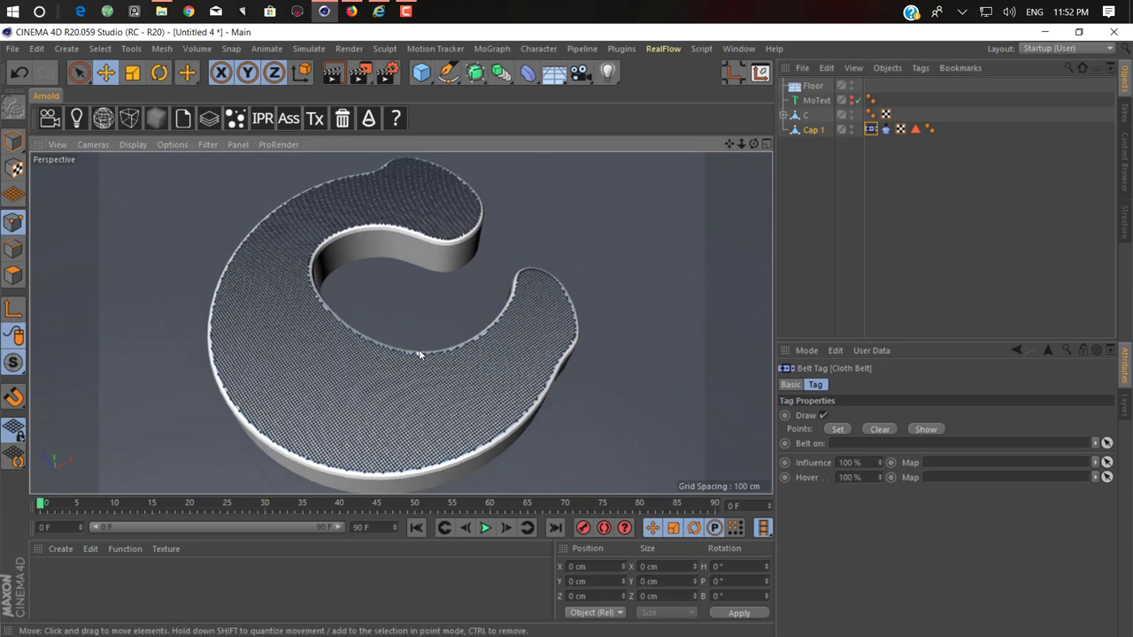
{"action": "key", "text": "u"}
{"action": "key", "text": "l"}
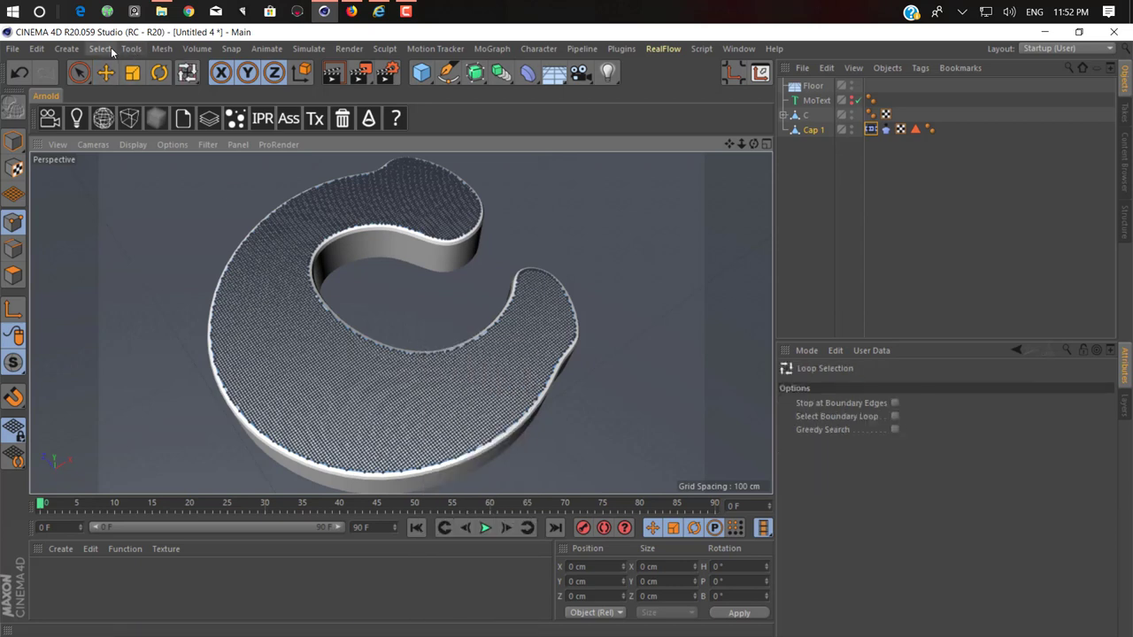
{"action": "left_click", "coordinate": [100, 49]}
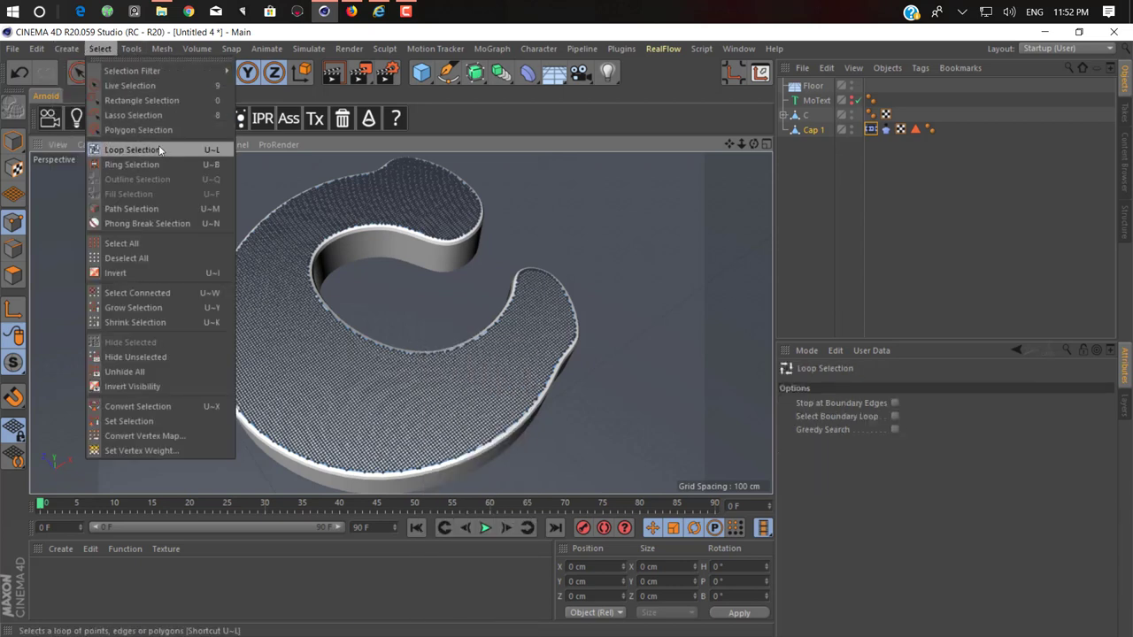
{"action": "left_click", "coordinate": [580, 125]}
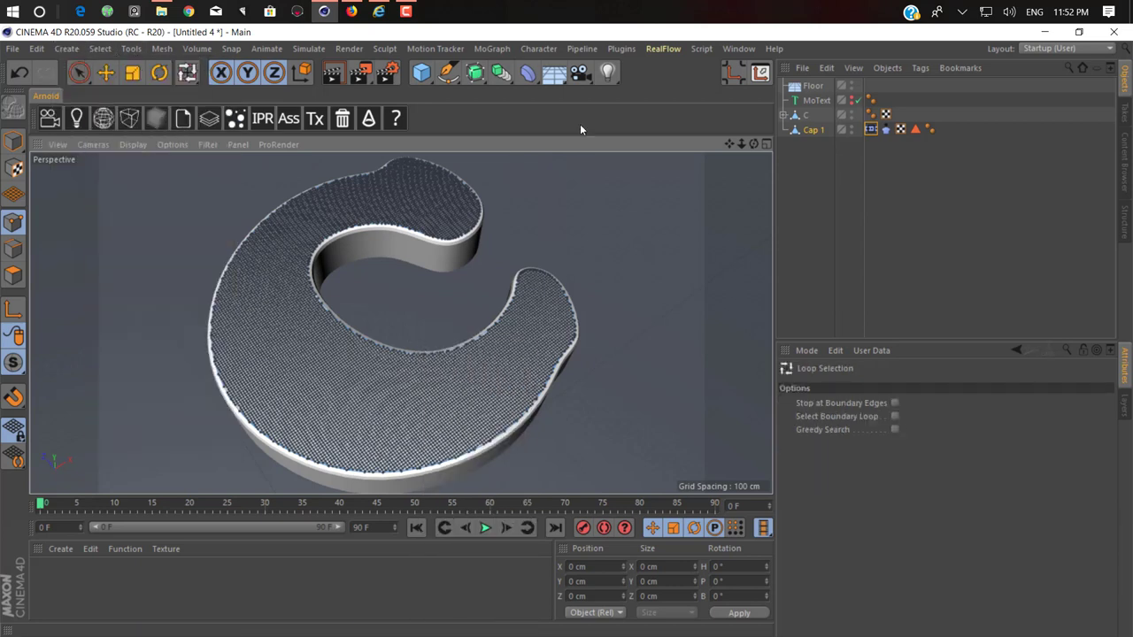
{"action": "left_click", "coordinate": [894, 416]}
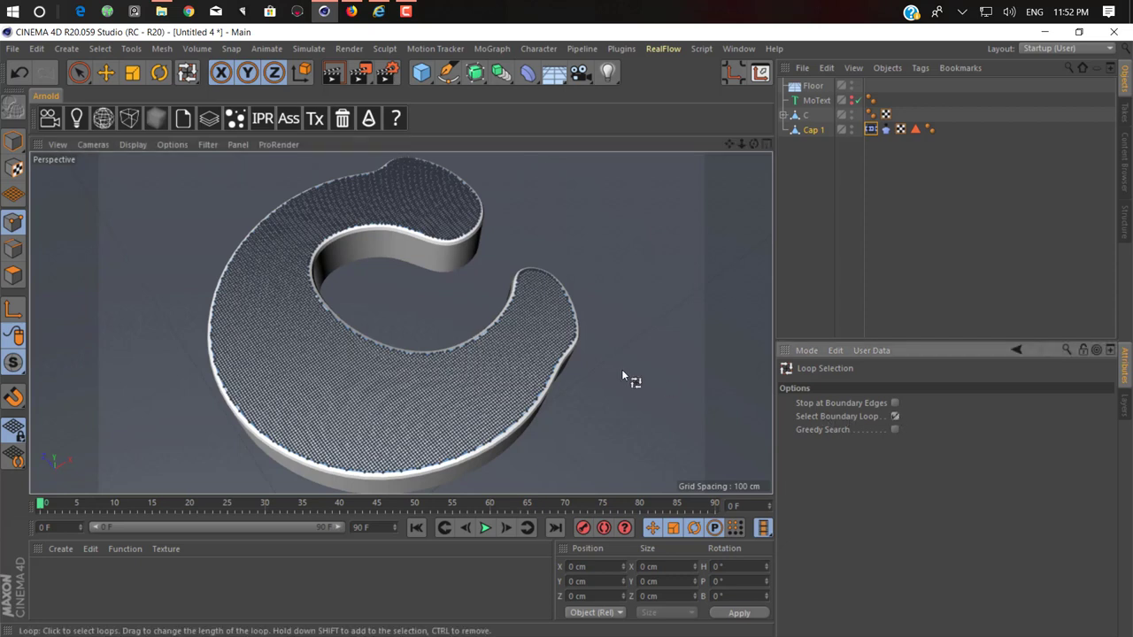
{"action": "left_click", "coordinate": [570, 350]}
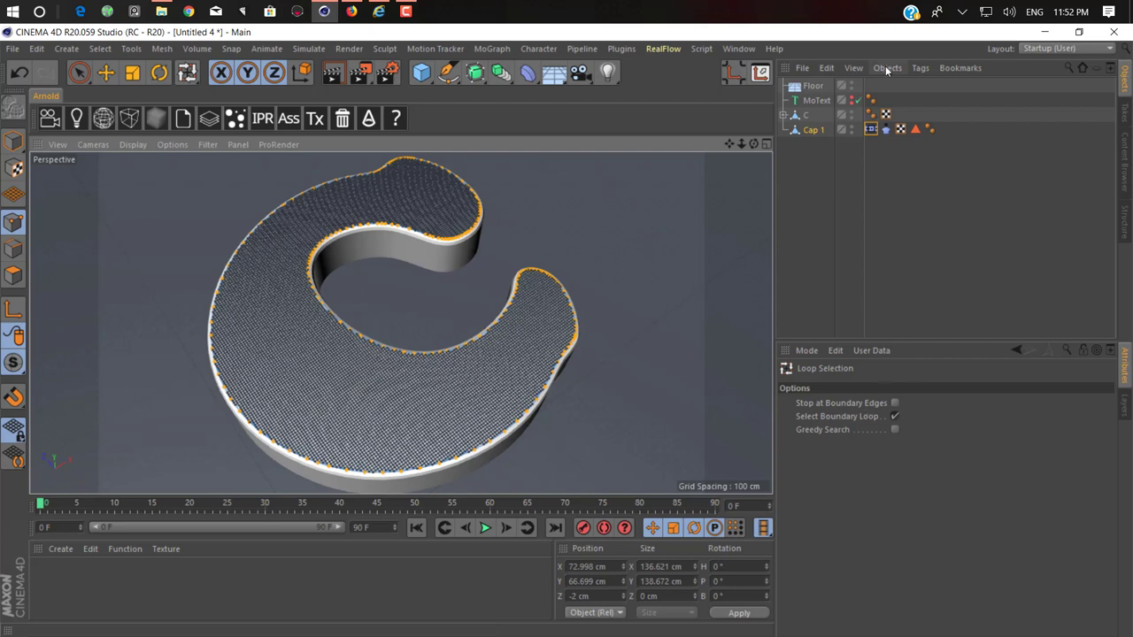
{"action": "left_click", "coordinate": [99, 48]}
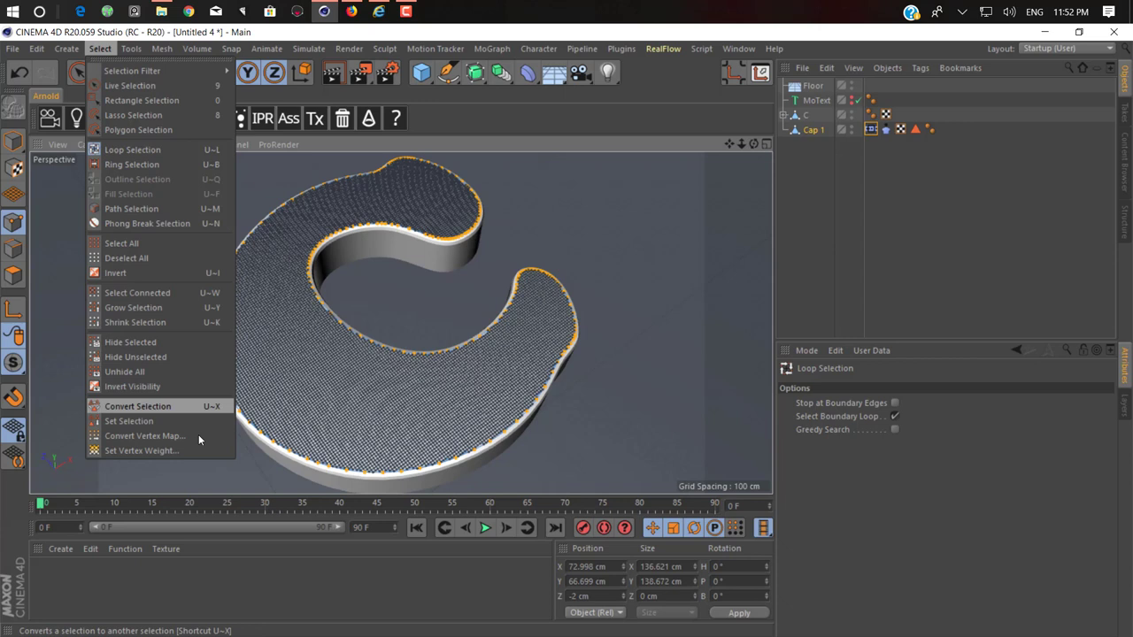
{"action": "left_click", "coordinate": [126, 421]}
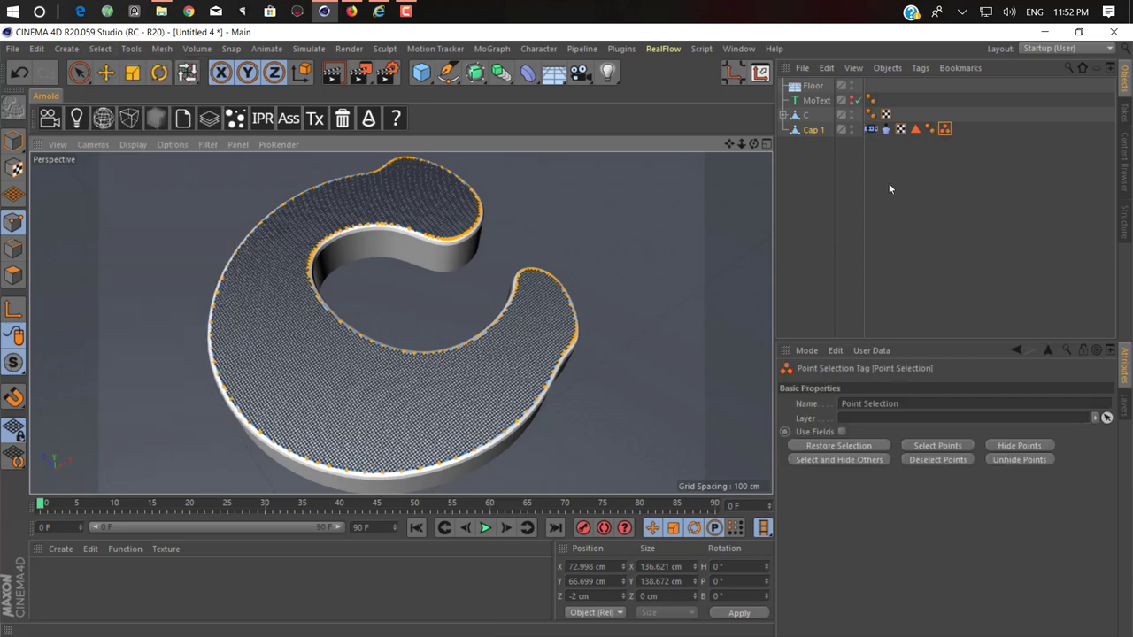
Assign Cap 1 as the Cloth Belt's Belt on object and set the selected boundary points as belt points.
{"action": "left_click", "coordinate": [871, 129]}
{"action": "left_click_drag", "start_coordinate": [807, 133], "coordinate": [847, 345]}
{"action": "left_click_drag", "start_coordinate": [819, 148], "coordinate": [887, 449]}
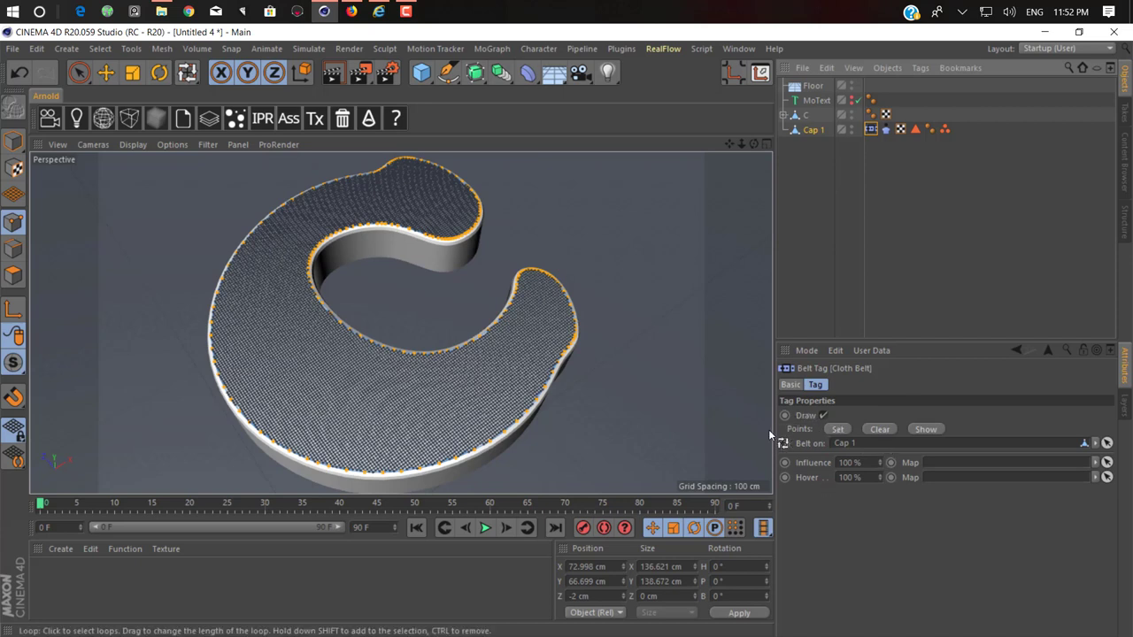
{"action": "left_click", "coordinate": [838, 430]}
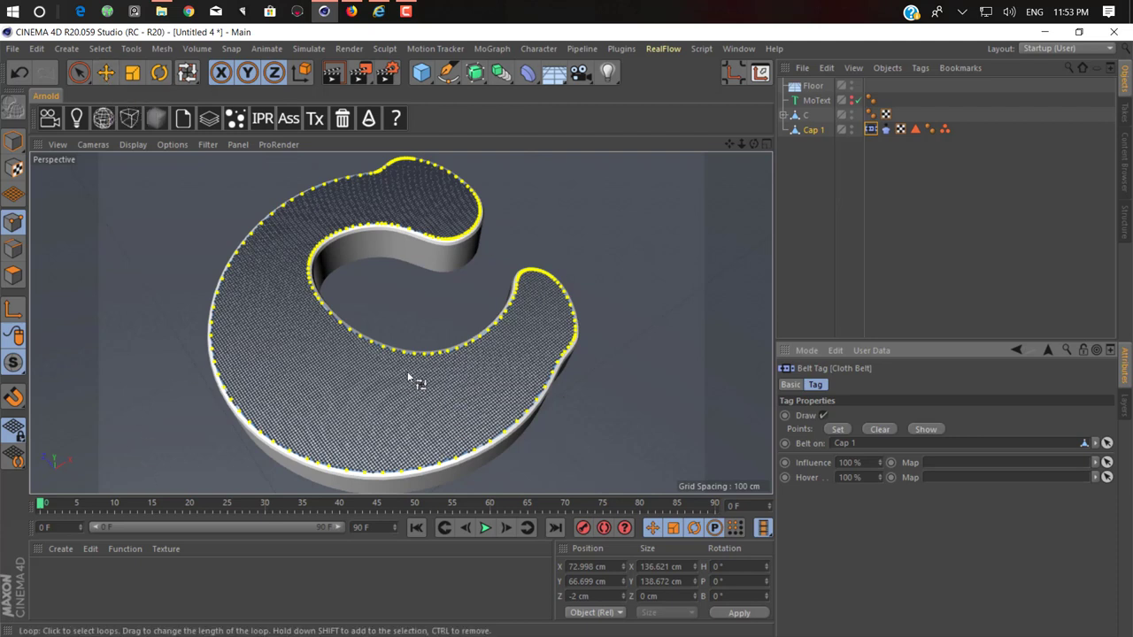
Set Cap 1's Cloth tag to Rubber 25 % and Size 110 %.
{"action": "left_click", "coordinate": [885, 129]}
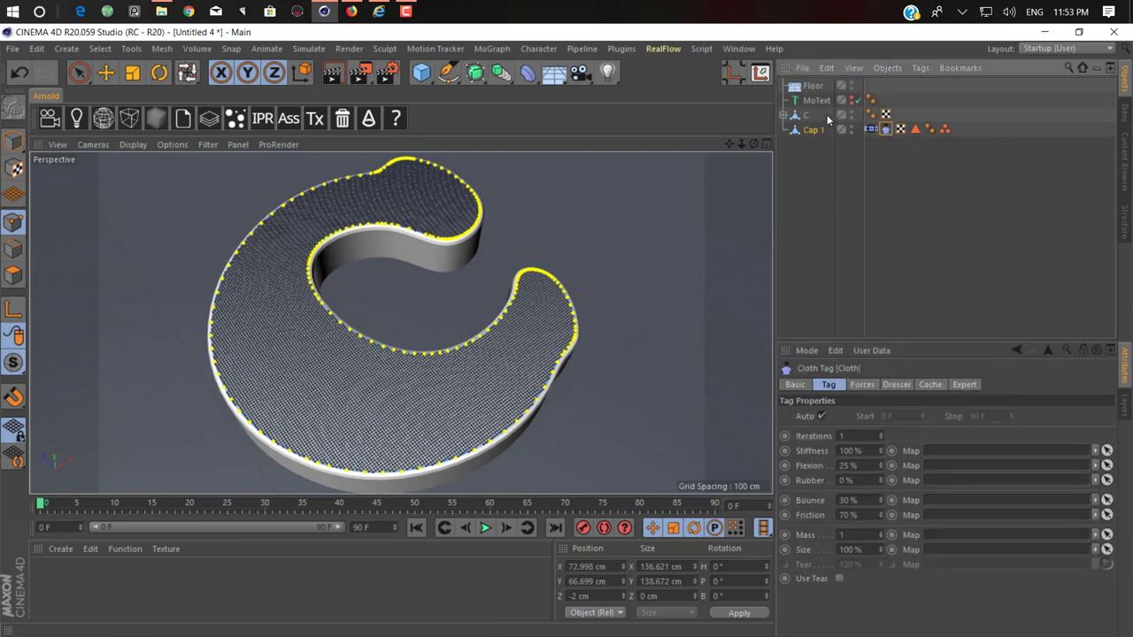
{"action": "left_click", "coordinate": [106, 72]}
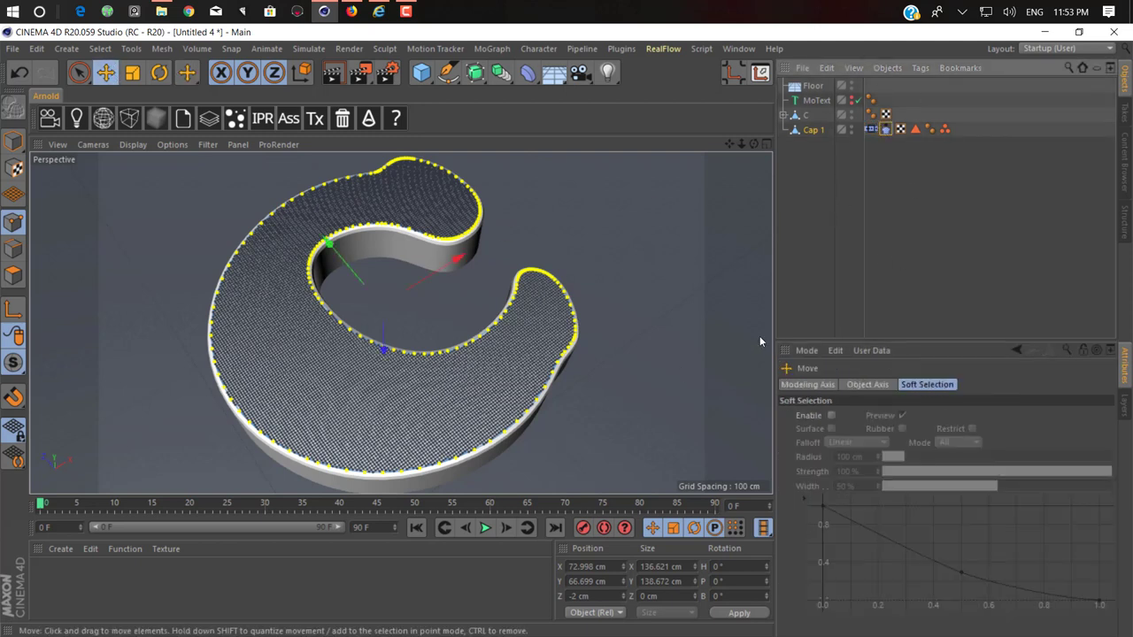
{"action": "left_click", "coordinate": [885, 130]}
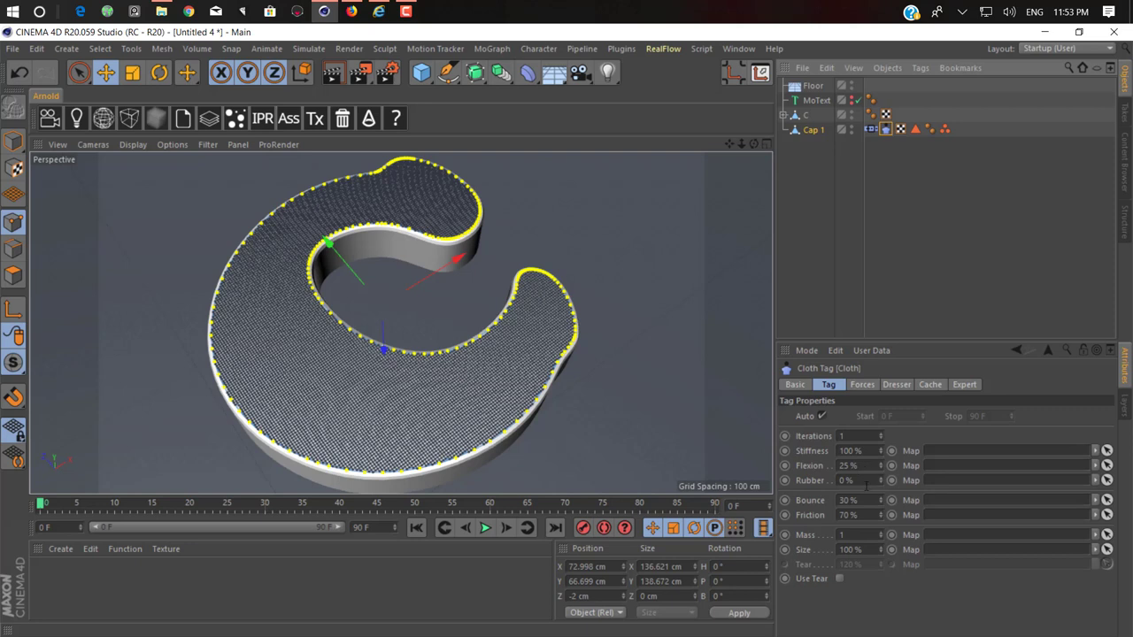
{"action": "left_click", "coordinate": [865, 484]}
{"action": "type", "text": "25"}
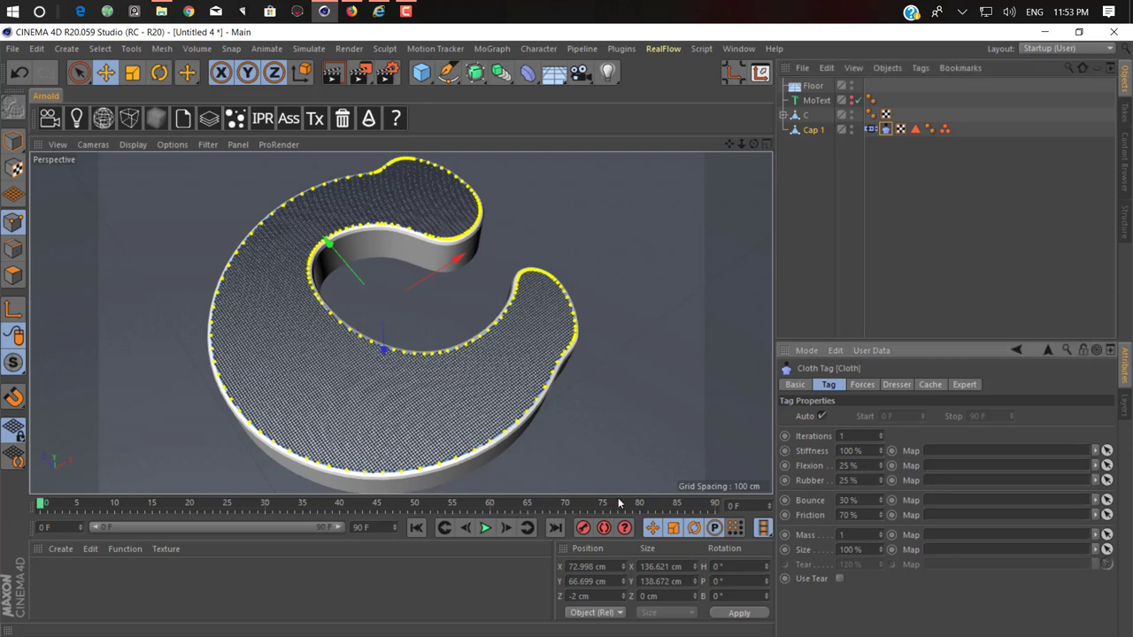
{"action": "key", "text": "Tab"}
{"action": "key", "text": "Tab"}
{"action": "key", "text": "Tab"}
{"action": "key", "text": "Tab"}
{"action": "key", "text": "Tab"}
{"action": "type", "text": "1"}
Set the cloth forces to Gravity 0, Drag 2 %, Wind Direction Y 0.5 cm and Z 0 cm, and Wind Strength 5.
{"action": "left_click", "coordinate": [865, 385]}
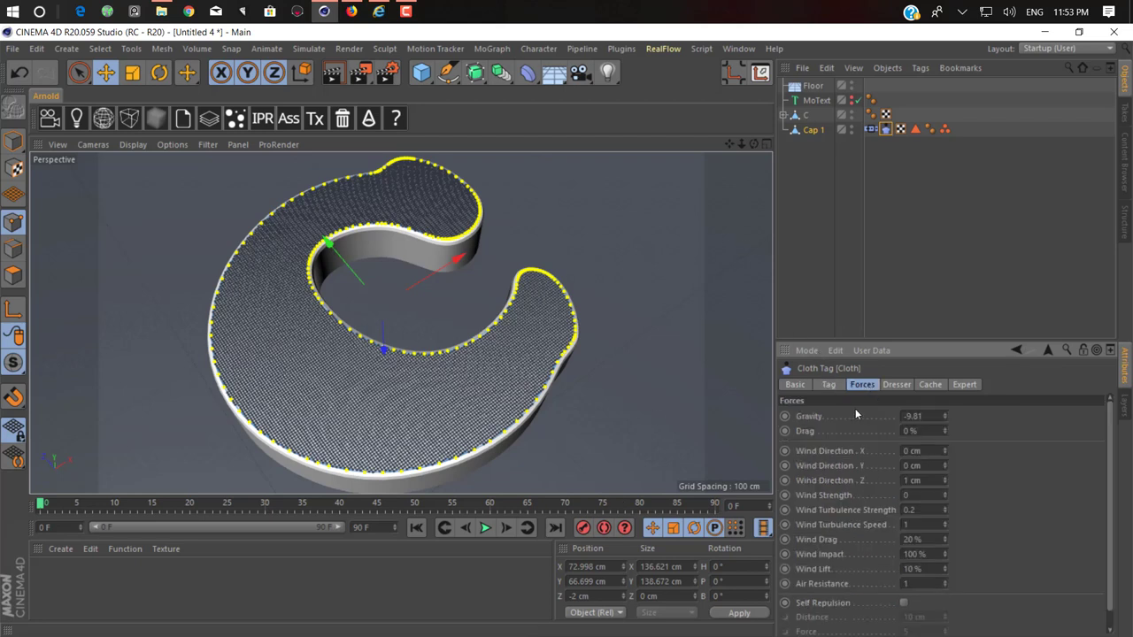
{"action": "left_click_drag", "start_coordinate": [940, 416], "coordinate": [896, 414]}
{"action": "type", "text": "0"}
{"action": "key", "text": "Tab"}
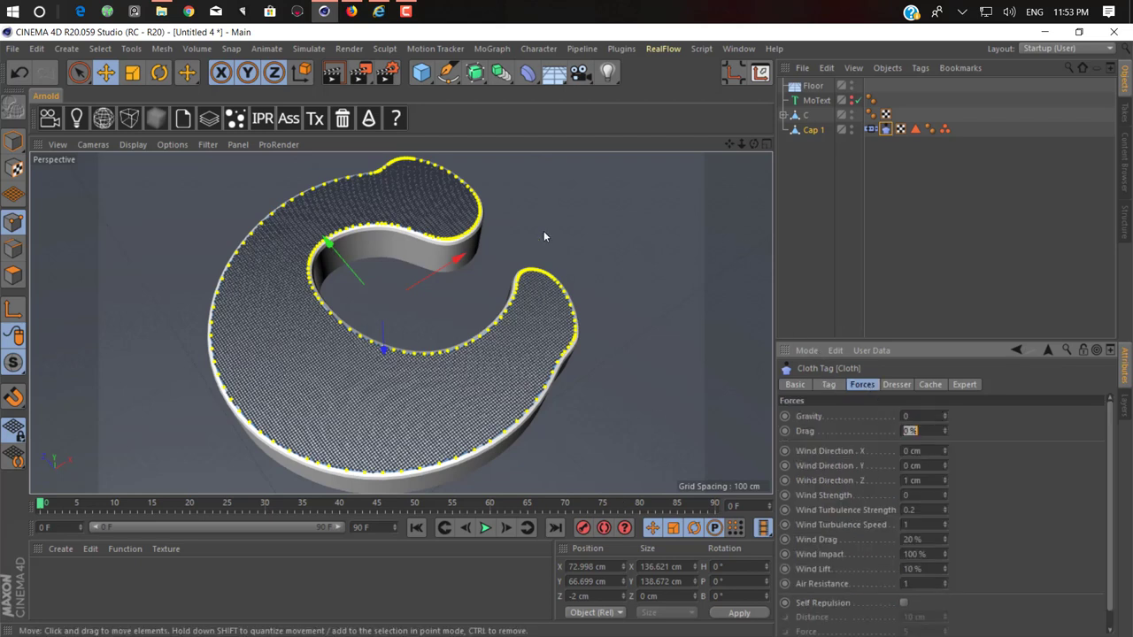
{"action": "type", "text": "2"}
{"action": "key", "text": "Tab"}
{"action": "key", "text": "Tab"}
{"action": "key", "text": "BackSpace"}
{"action": "type", "text": ".5"}
{"action": "key", "text": "Tab"}
{"action": "type", "text": "0"}
{"action": "key", "text": "Tab"}
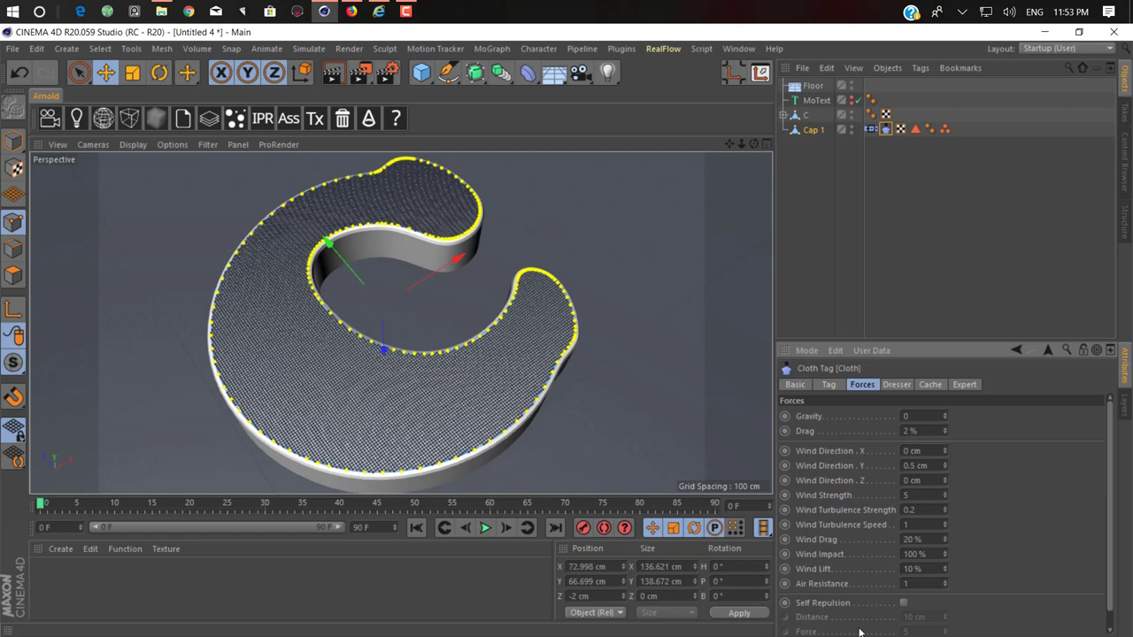
{"action": "scroll", "coordinate": [1037, 510], "scroll_direction": "down", "scroll_amount": 1}
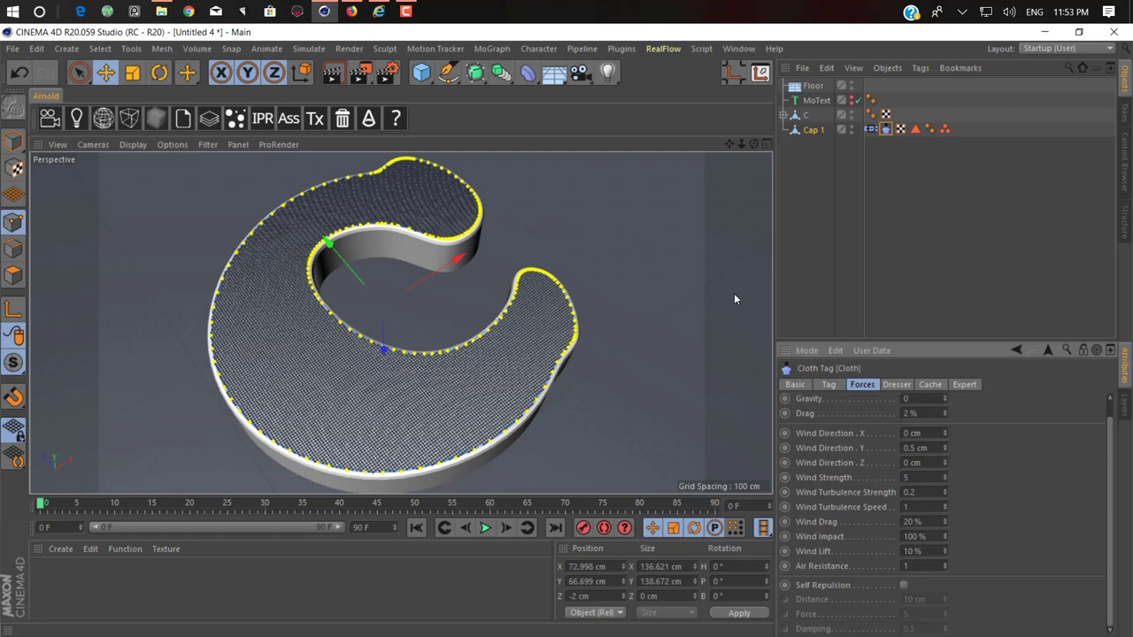
Play the cloth simulation to about frame 48, switch to model mode, and examine the cap's inflated surface and wrinkles.
{"action": "left_click", "coordinate": [830, 386]}
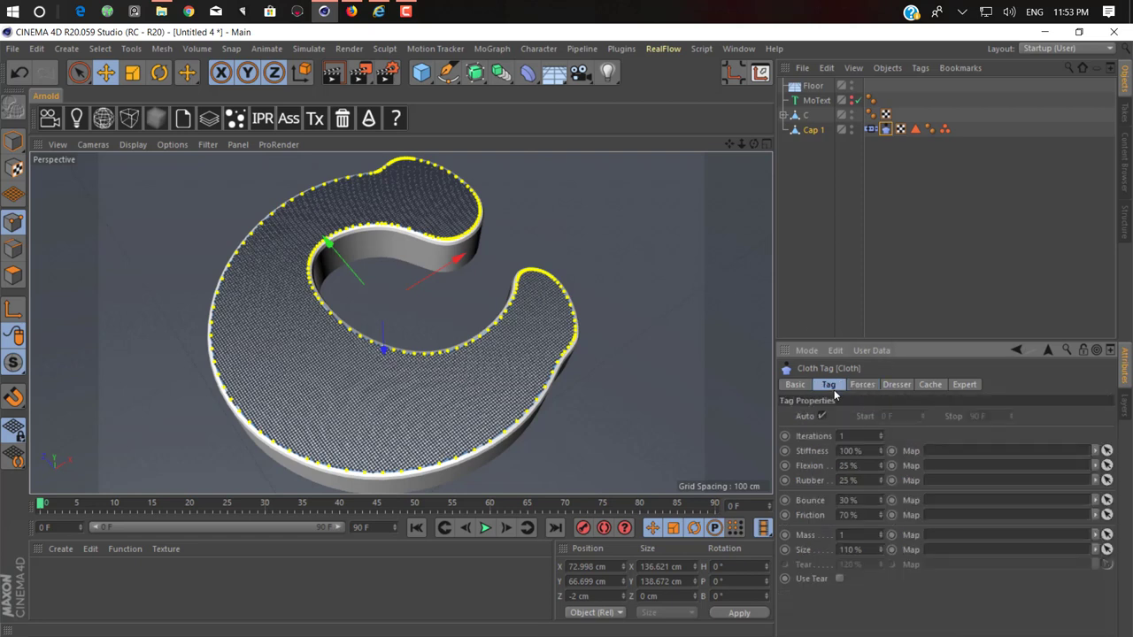
{"action": "left_click", "coordinate": [485, 529]}
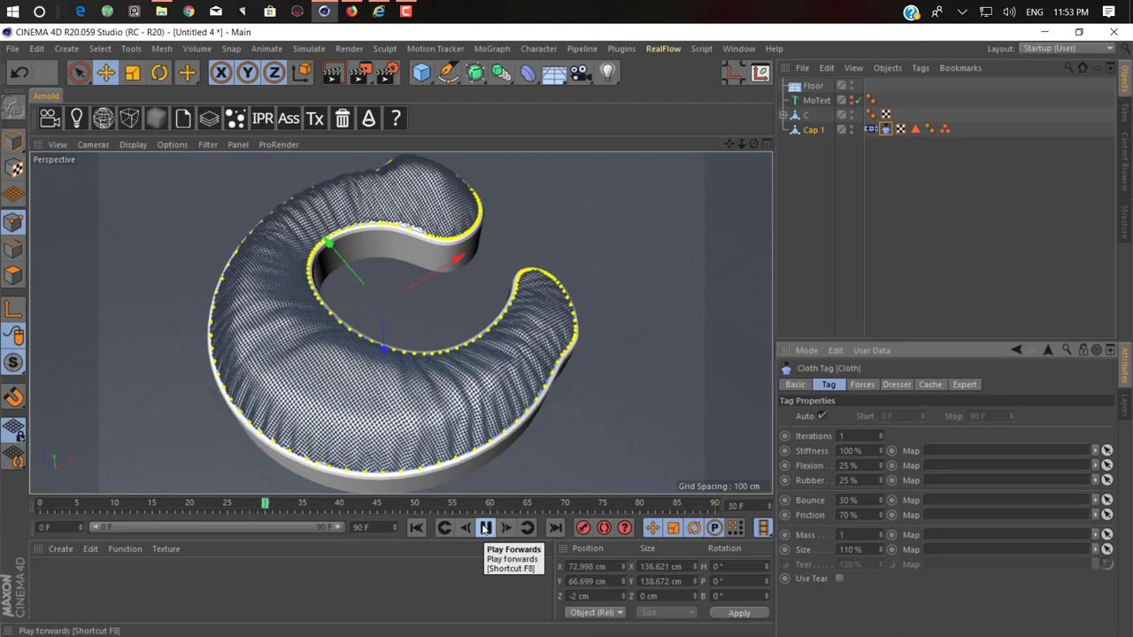
{"action": "left_click", "coordinate": [485, 528]}
{"action": "left_click_drag", "start_coordinate": [391, 389], "coordinate": [255, 365], "text": "alt"}
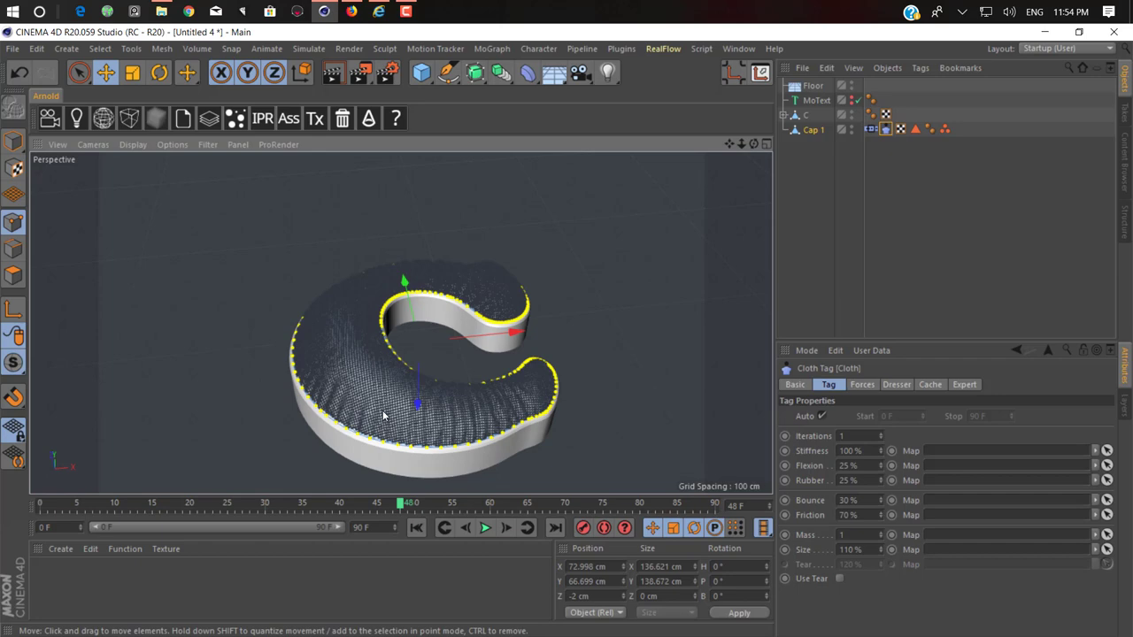
{"action": "left_click_drag", "start_coordinate": [383, 415], "coordinate": [141, 259], "text": "alt"}
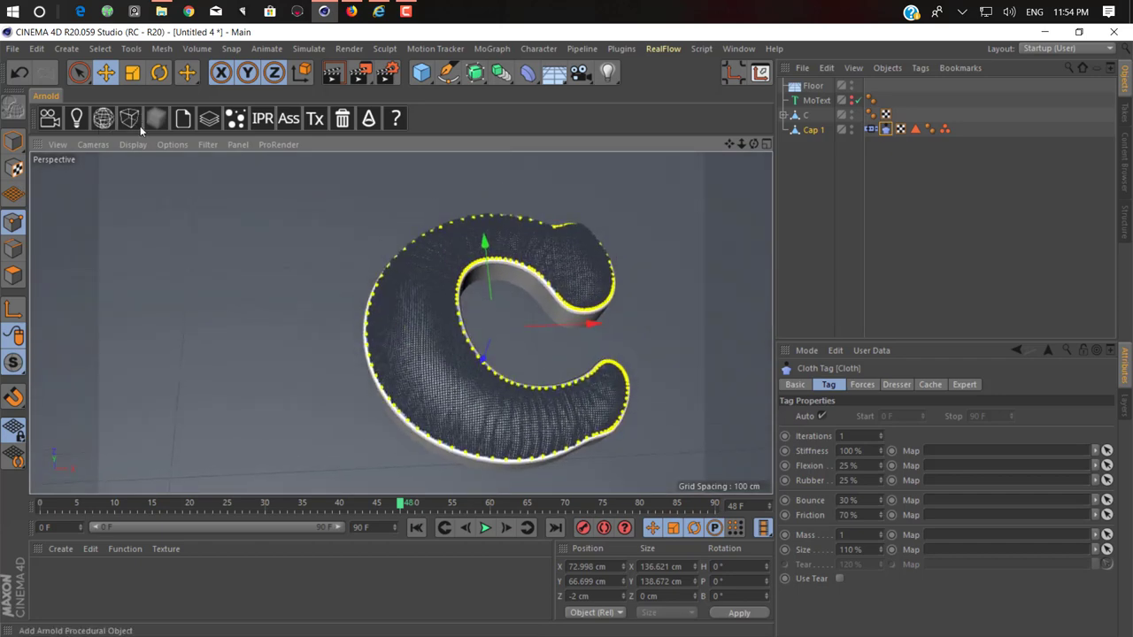
{"action": "left_click", "coordinate": [12, 140]}
{"action": "mouse_move", "coordinate": [298, 272]}
{"action": "left_mouse_down", "text": "alt"}
{"action": "mouse_move", "coordinate": [339, 298]}
{"action": "mouse_move", "coordinate": [641, 359]}
{"action": "mouse_move", "coordinate": [465, 418]}
{"action": "mouse_move", "coordinate": [423, 399]}
{"action": "left_mouse_up", "text": "alt"}
{"action": "right_click_drag", "start_coordinate": [401, 397], "coordinate": [493, 376], "text": "alt"}
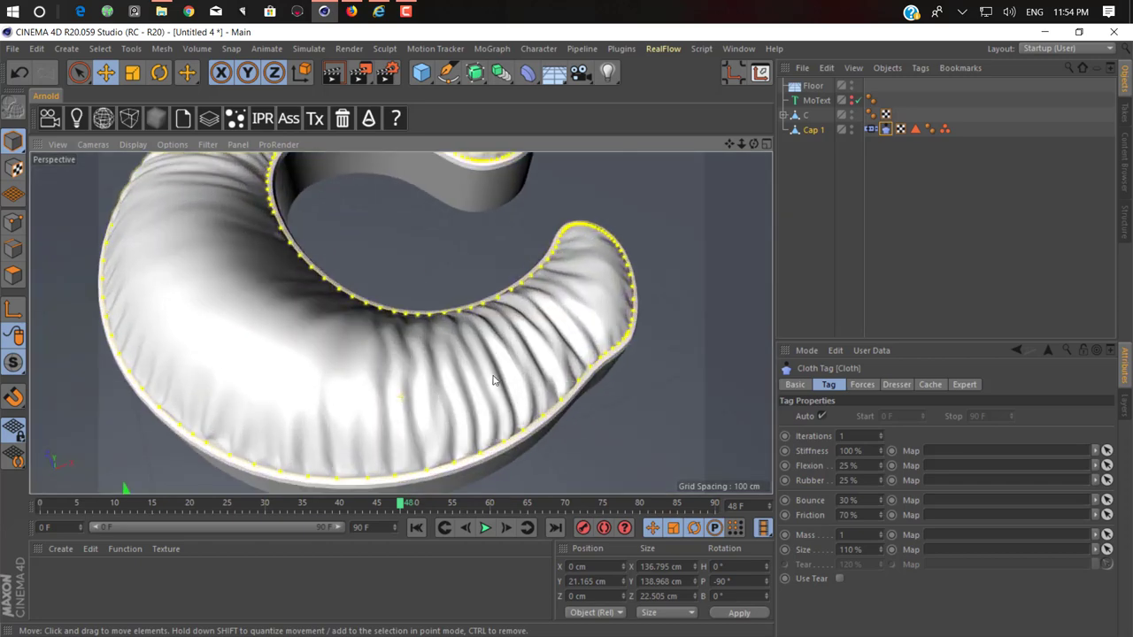
Try a cloth Mass of 4 and replay the simulation from the start to about frame 81.
{"action": "left_click", "coordinate": [870, 531]}
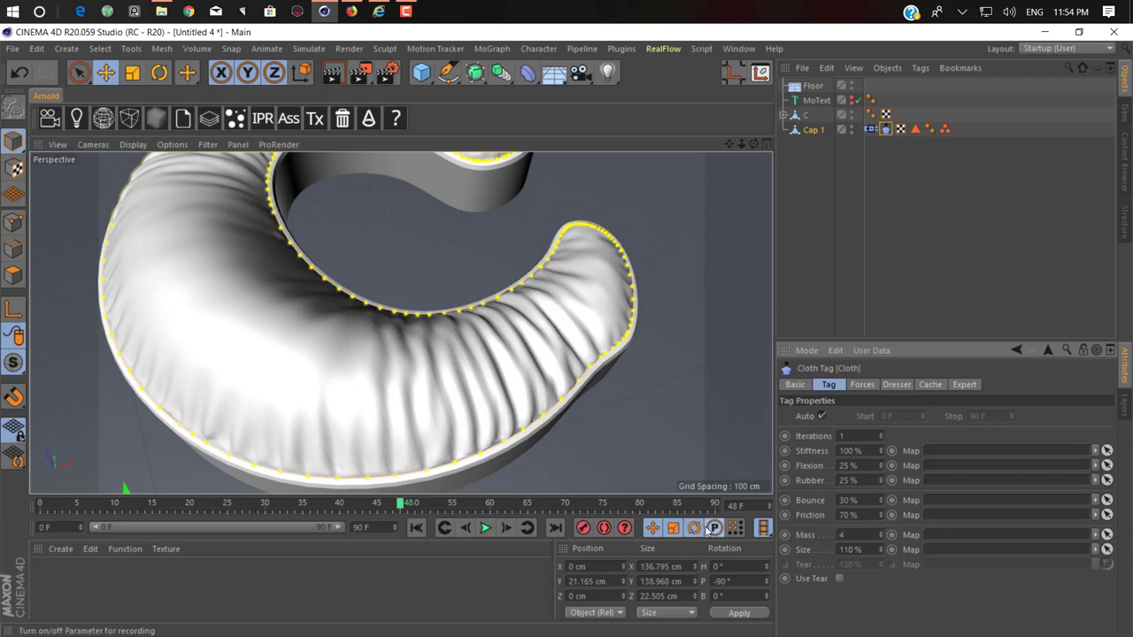
{"action": "left_click", "coordinate": [416, 528]}
{"action": "left_click", "coordinate": [483, 528]}
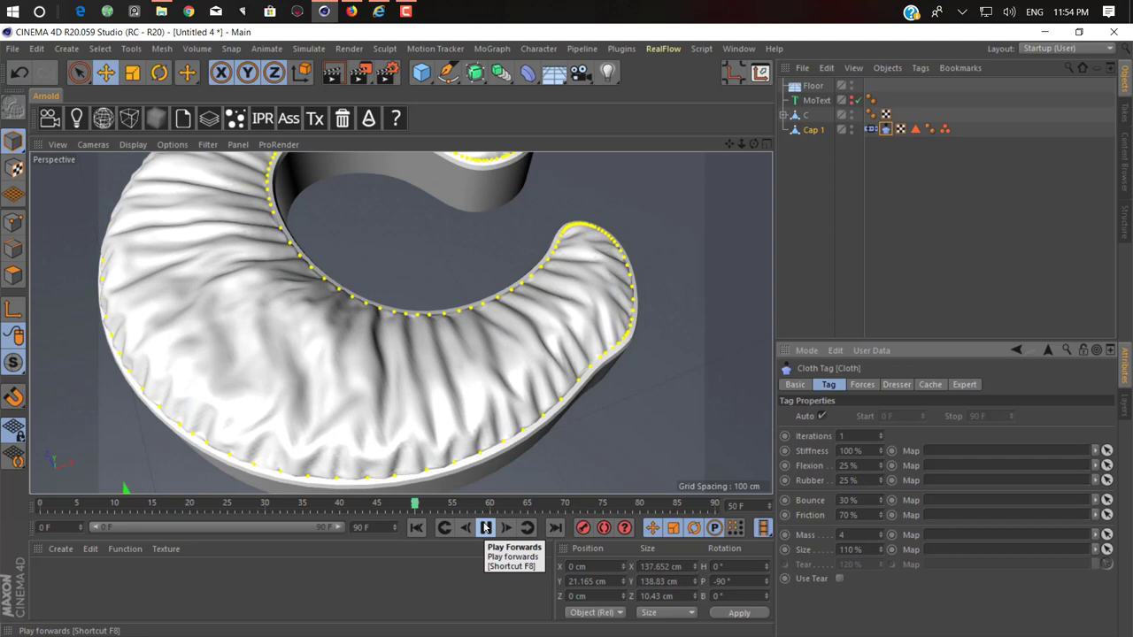
{"action": "left_click", "coordinate": [485, 529]}
{"action": "left_click_drag", "start_coordinate": [538, 372], "coordinate": [545, 442], "text": "alt"}
Try a cloth Rubber value of 50 % and replay the simulation from the start to about frame 77.
{"action": "double_click", "coordinate": [865, 480]}
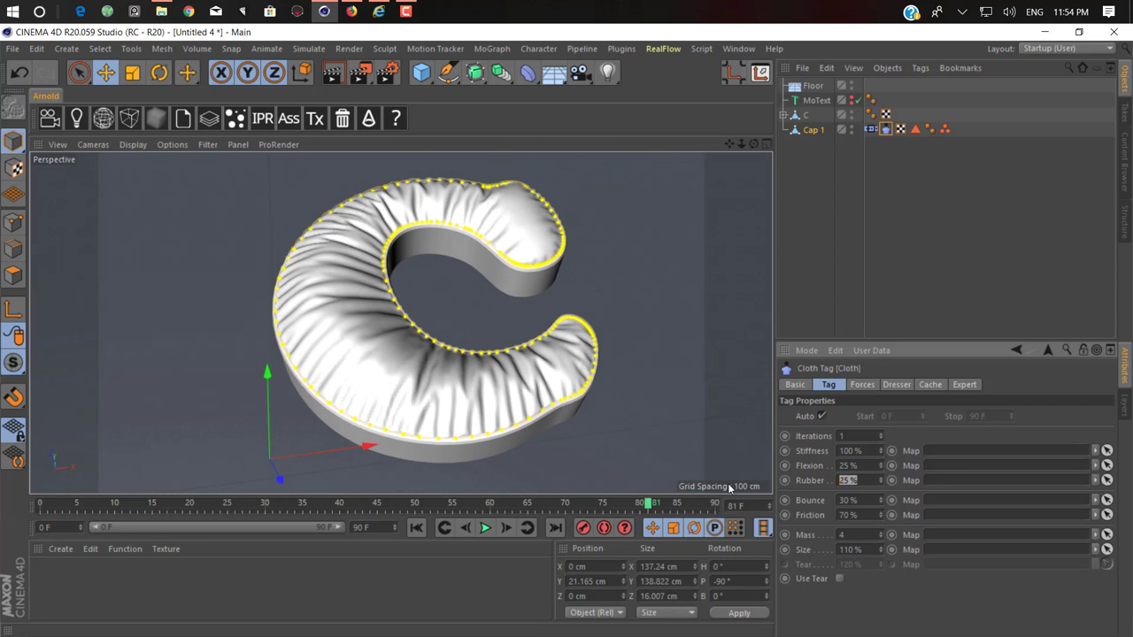
{"action": "type", "text": "5"}
{"action": "left_click", "coordinate": [416, 527]}
{"action": "left_click", "coordinate": [485, 528]}
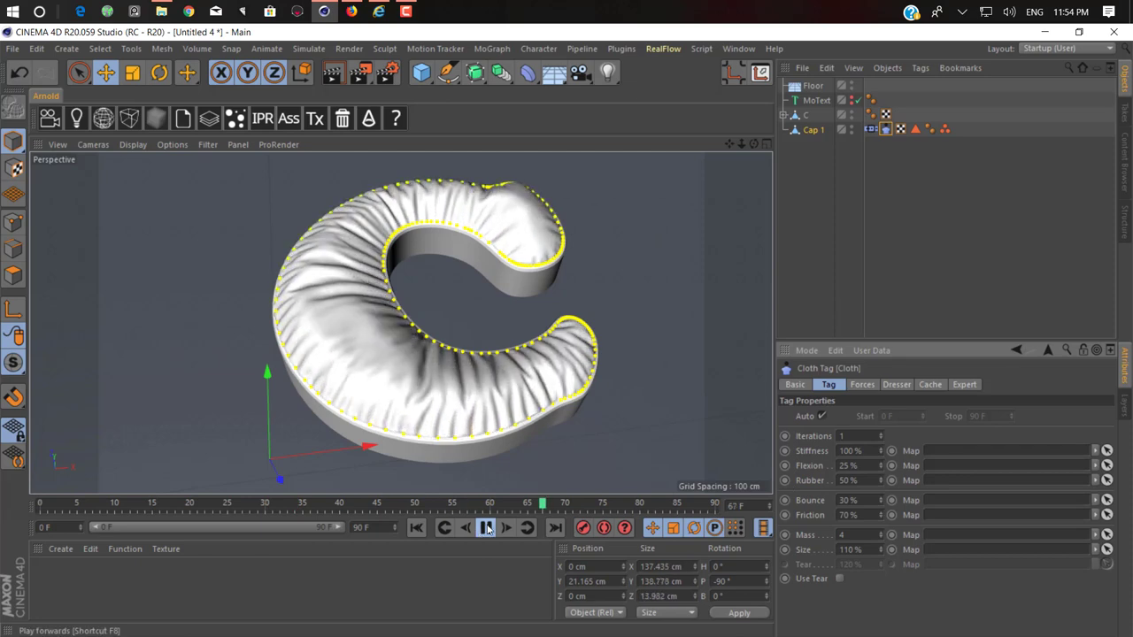
{"action": "left_click", "coordinate": [486, 527]}
{"action": "left_click_drag", "start_coordinate": [416, 310], "coordinate": [487, 356], "text": "alt"}
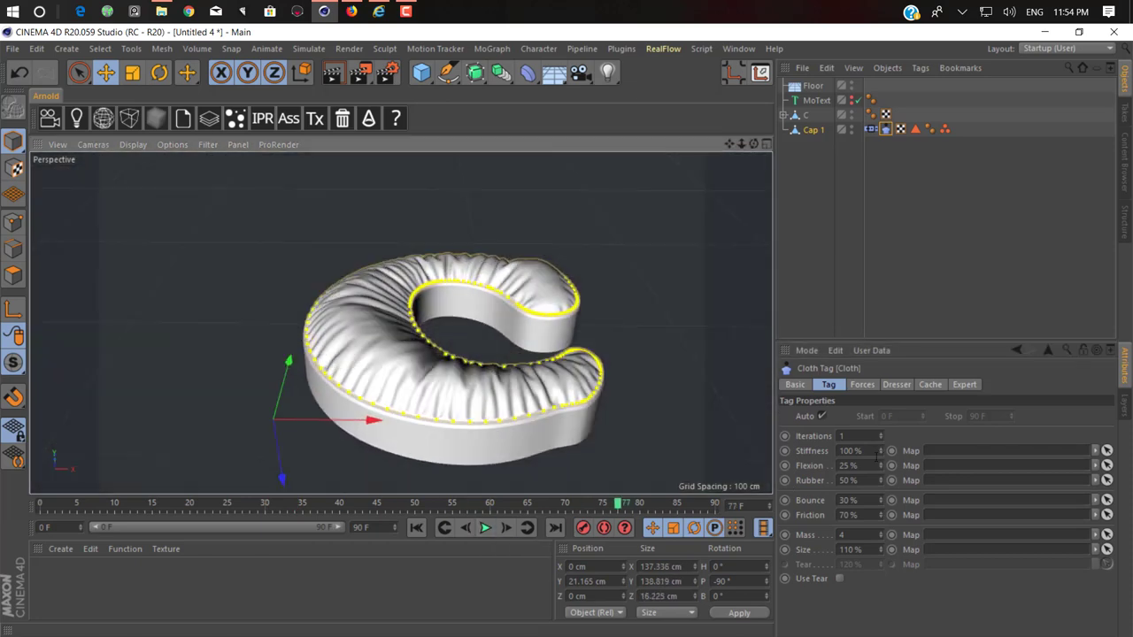
Set the cloth's Rubber to 25 % and Mass to 10, and rewind the animation to the start.
{"action": "left_click_drag", "start_coordinate": [860, 481], "coordinate": [587, 476]}
{"action": "type", "text": "25"}
{"action": "key", "text": "Tab"}
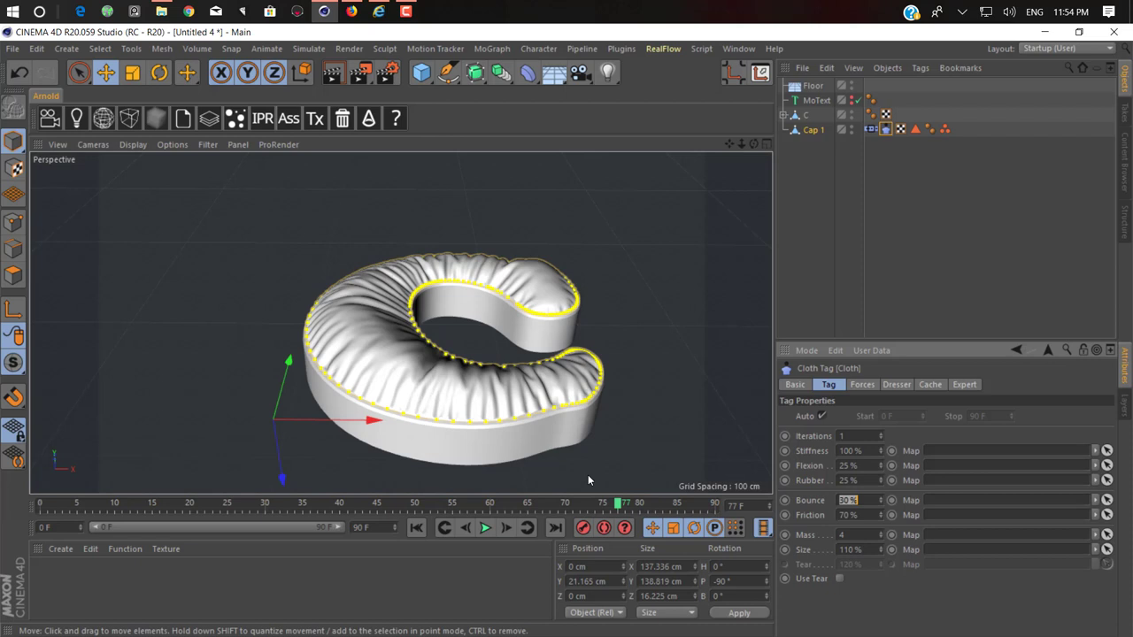
{"action": "key", "text": "Tab"}
{"action": "key", "text": "Tab"}
{"action": "left_click", "coordinate": [415, 527]}
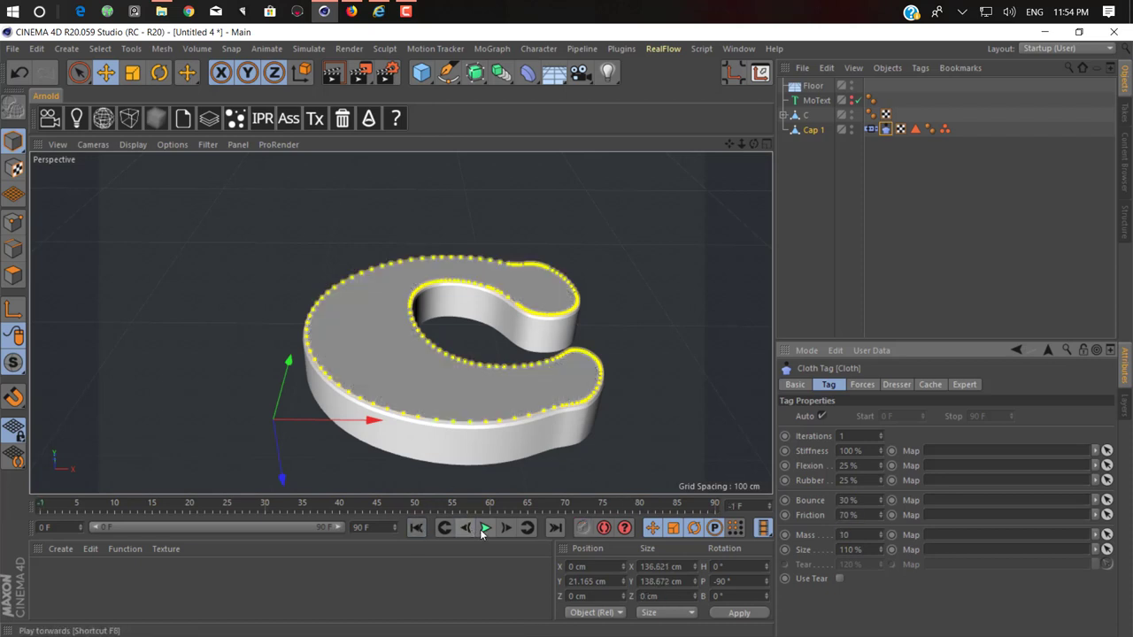
Play the cloth simulation to about frame 63 and examine the cap's wrinkles from a higher angle.
{"action": "left_click", "coordinate": [484, 529]}
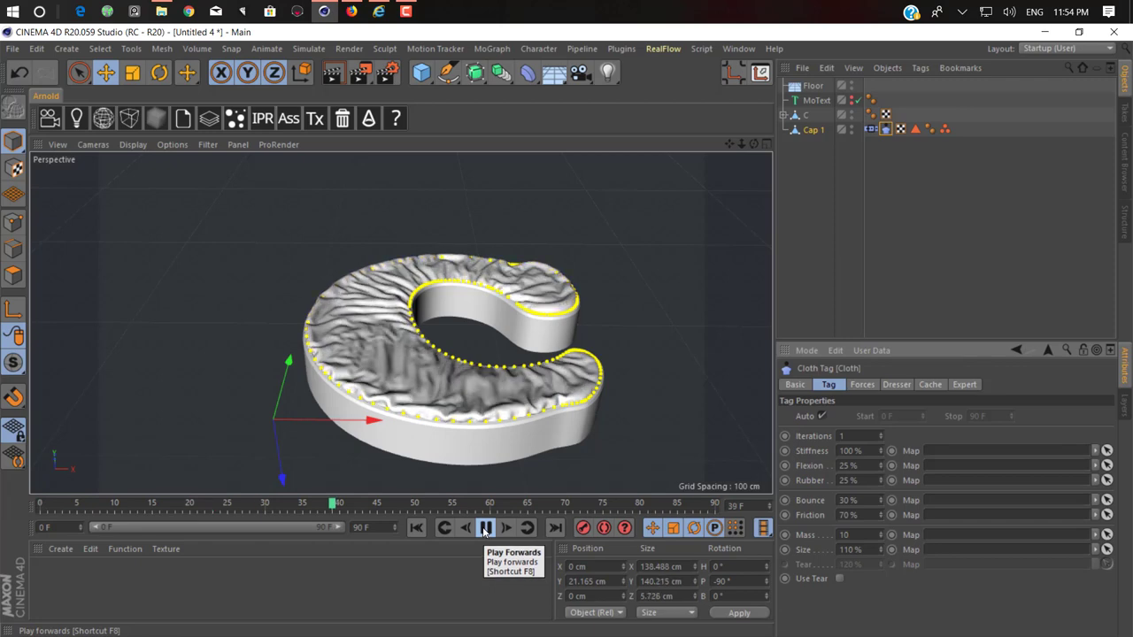
{"action": "left_click", "coordinate": [484, 528]}
{"action": "left_click_drag", "start_coordinate": [474, 354], "coordinate": [465, 485], "text": "alt"}
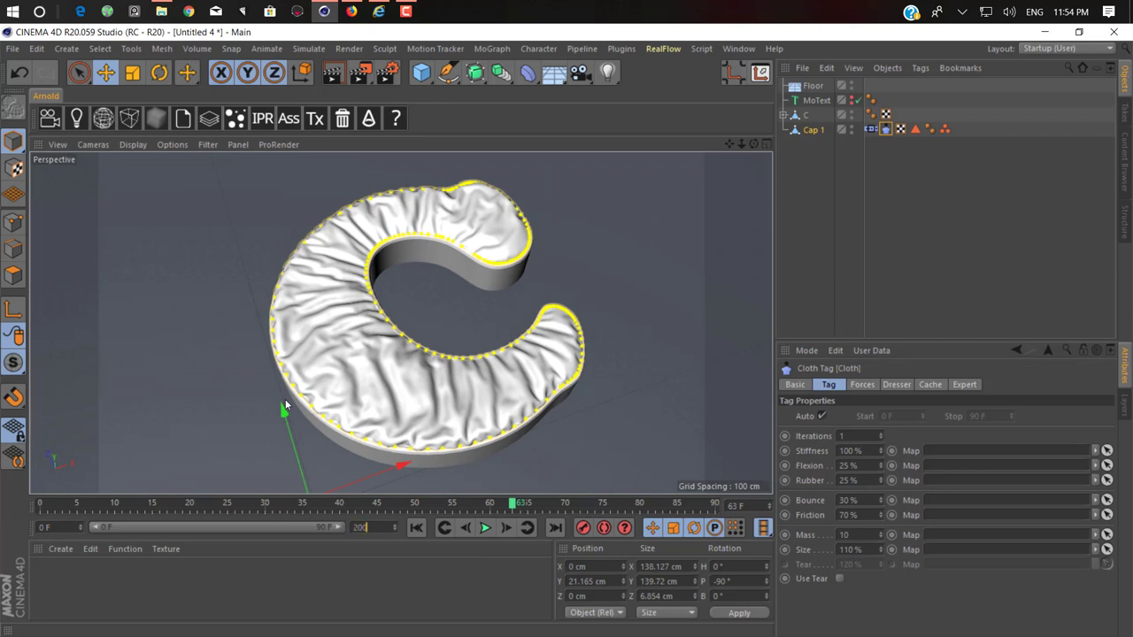
Set the animation's end to frame 200 and replay the cloth simulation from the start to about frame 68.
{"action": "type", "text": "200"}
{"action": "key", "text": "Return"}
{"action": "double_click", "coordinate": [214, 527]}
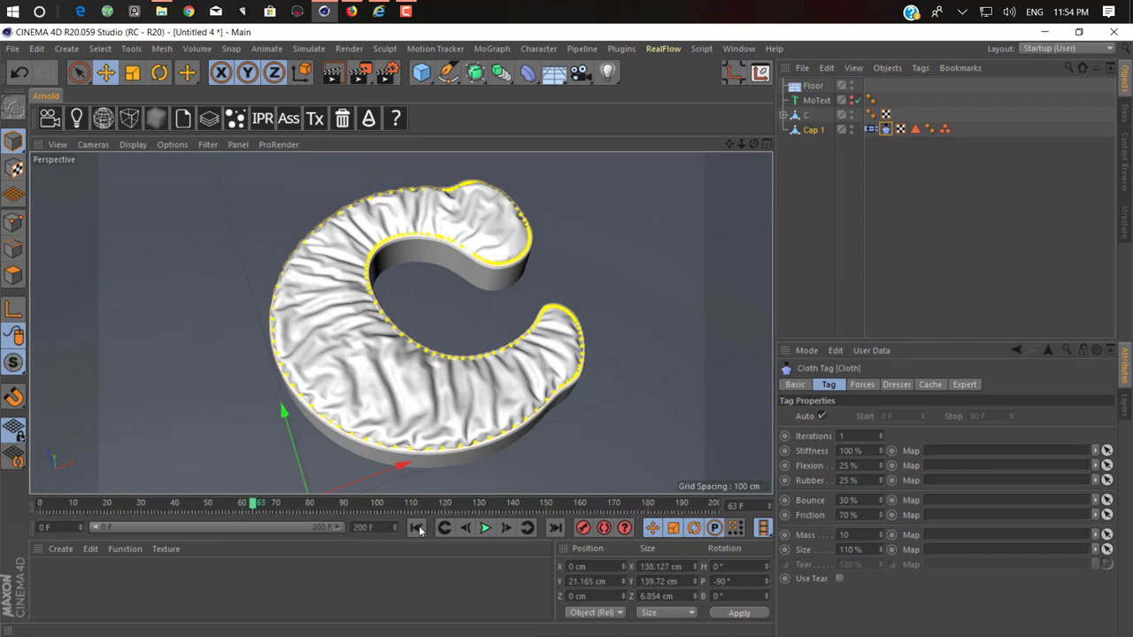
{"action": "left_click", "coordinate": [416, 528]}
{"action": "left_click", "coordinate": [473, 527]}
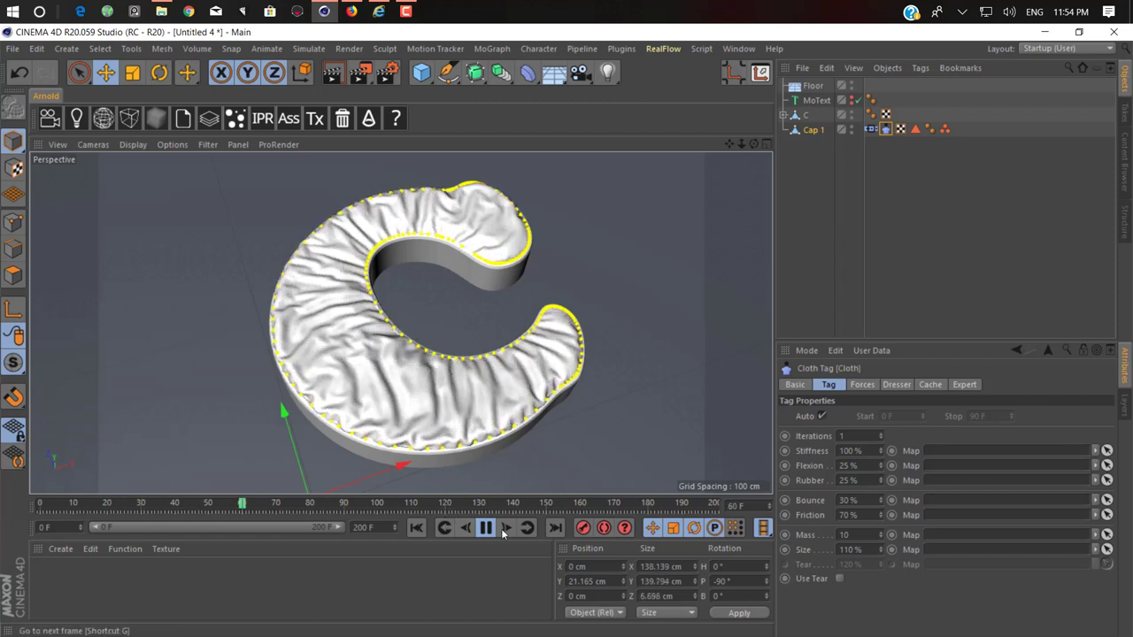
Set the cloth's Mass to 5 and replay the simulation from the start to about frame 66.
{"action": "double_click", "coordinate": [857, 535]}
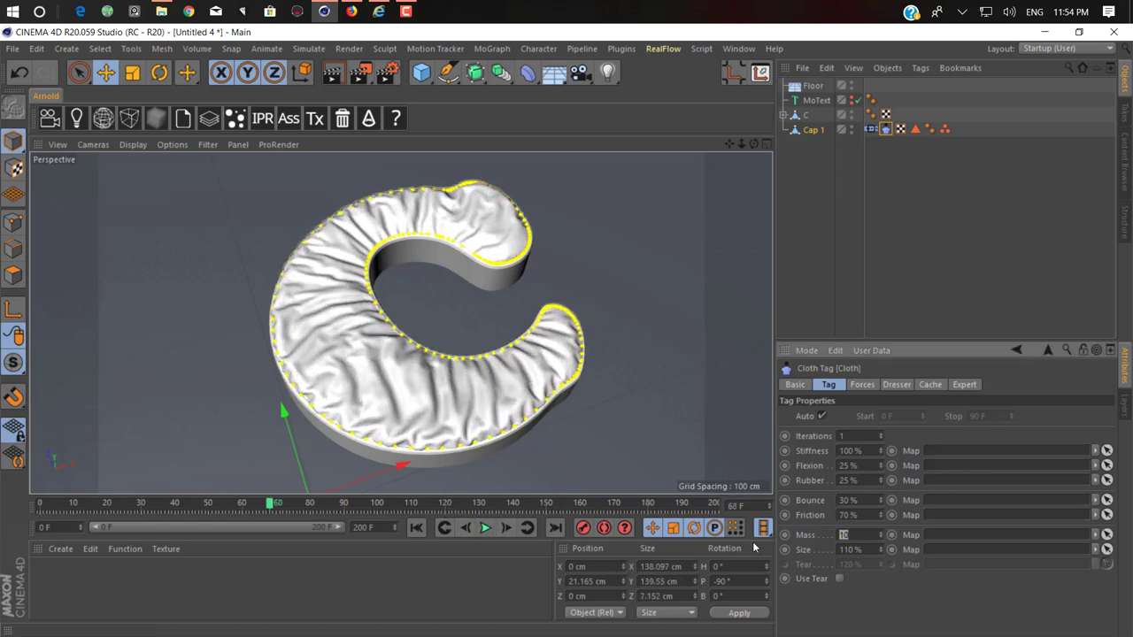
{"action": "left_click", "coordinate": [416, 529]}
{"action": "left_click", "coordinate": [484, 528]}
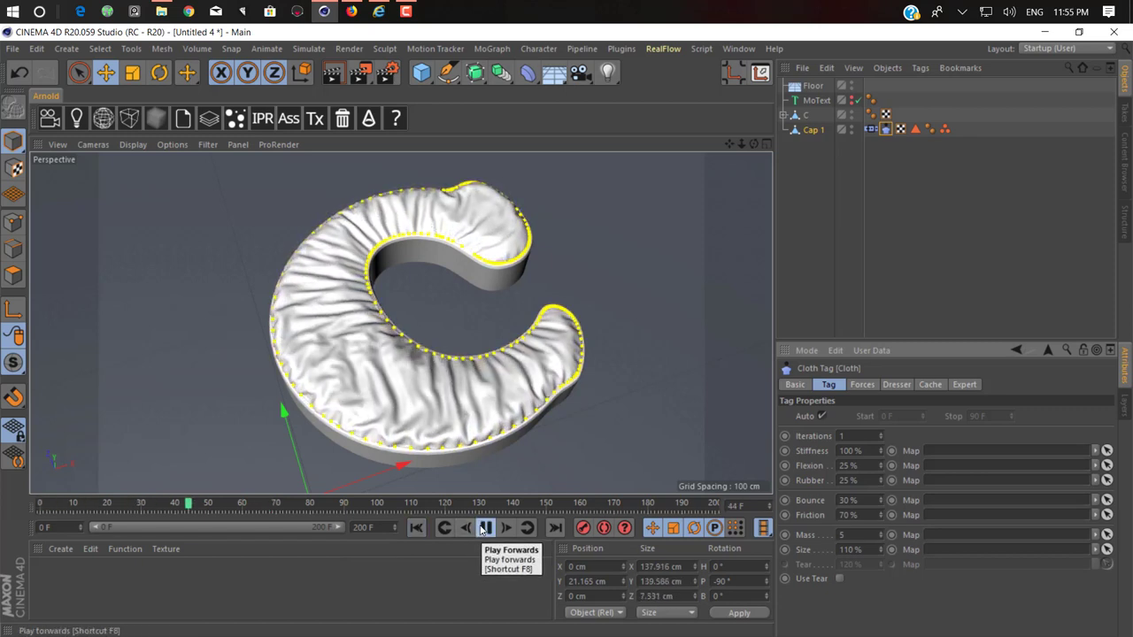
{"action": "left_click", "coordinate": [485, 528]}
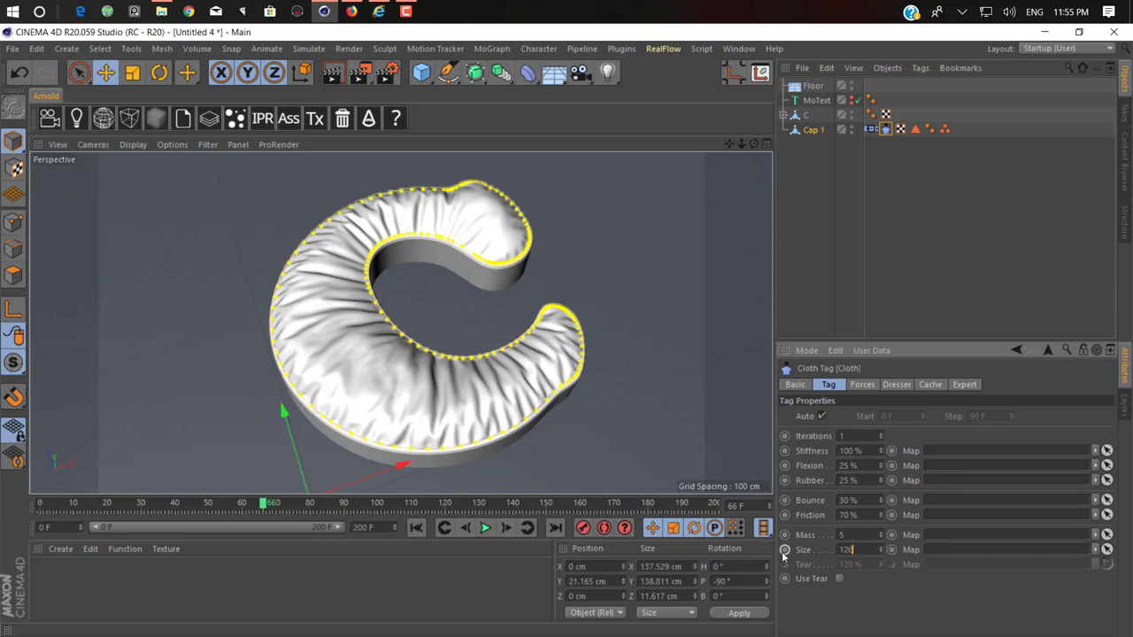
Try a cloth Size of 120 % and replay the simulation from the start to about frame 71.
{"action": "left_click", "coordinate": [419, 530]}
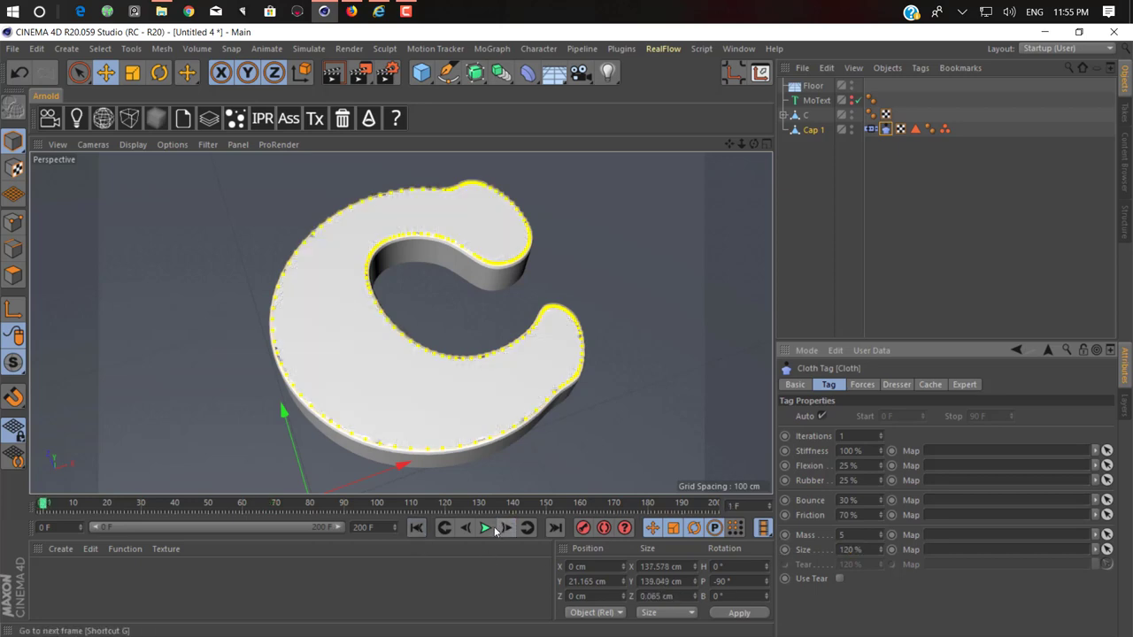
{"action": "left_click", "coordinate": [486, 529]}
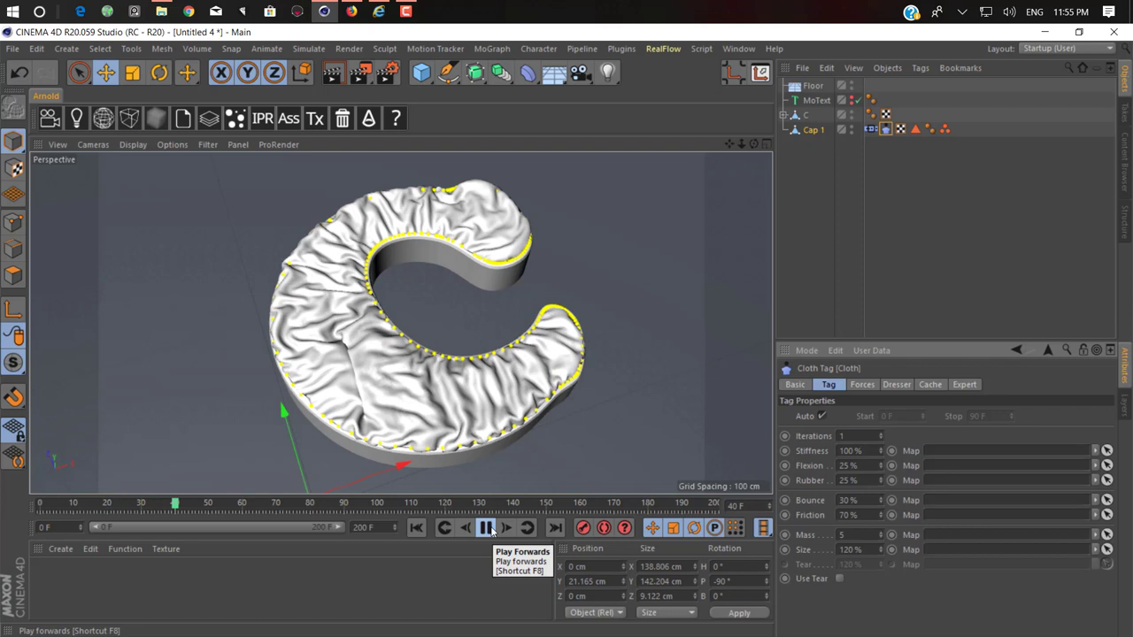
{"action": "left_click", "coordinate": [487, 528]}
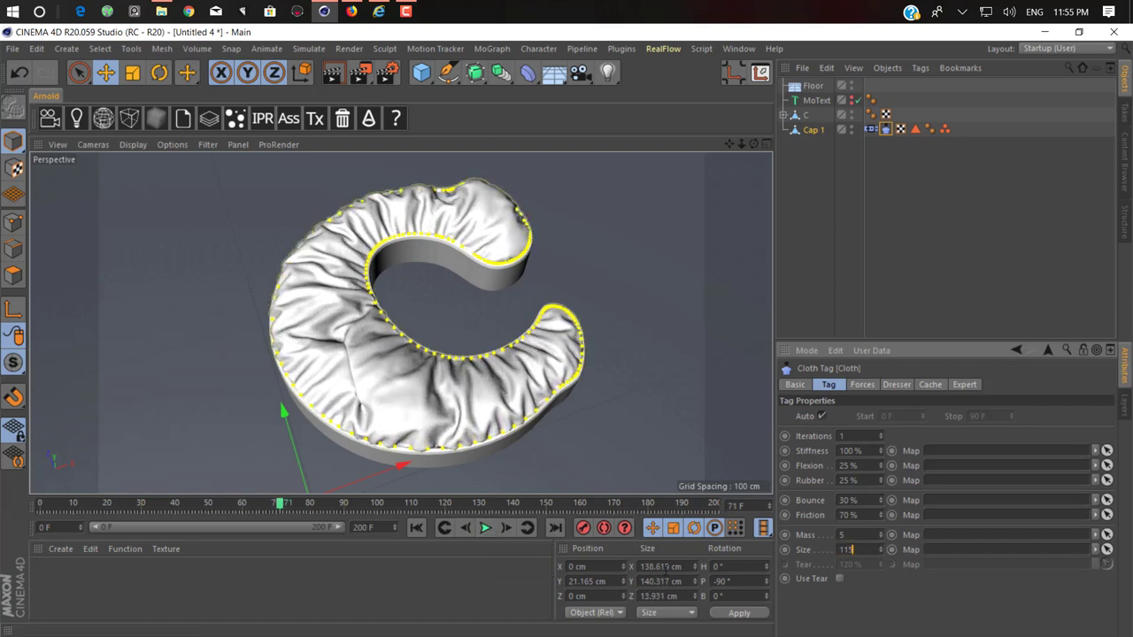
Try a cloth Size of 115 %, replay the simulation to about frame 38, and inspect the cap's rim up close.
{"action": "left_click", "coordinate": [416, 530]}
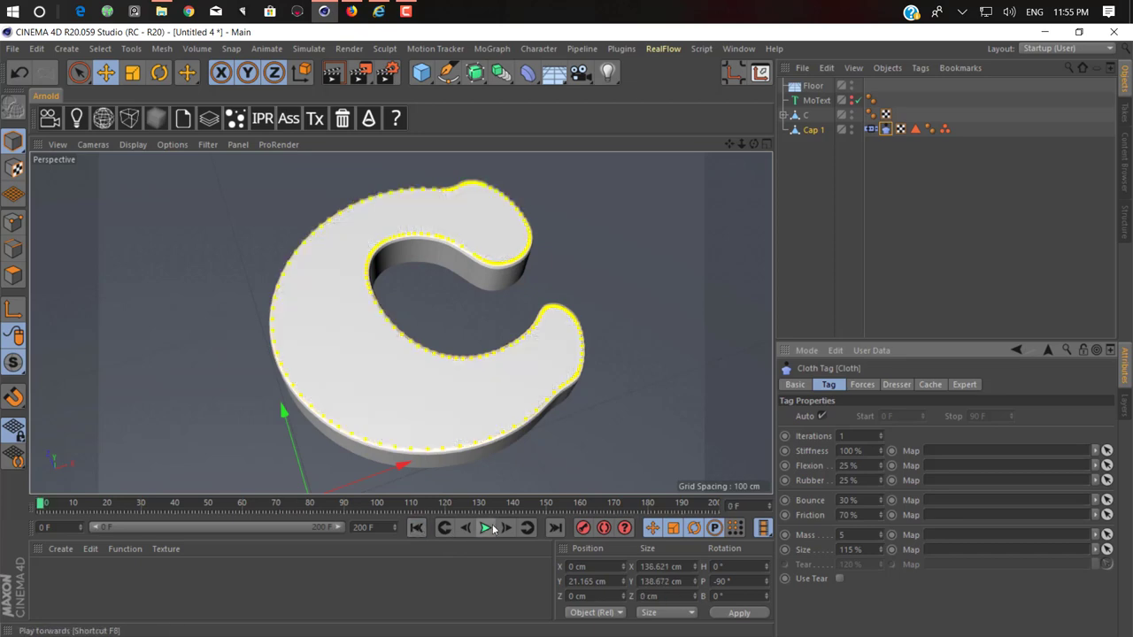
{"action": "left_click", "coordinate": [487, 528]}
{"action": "left_click", "coordinate": [487, 528]}
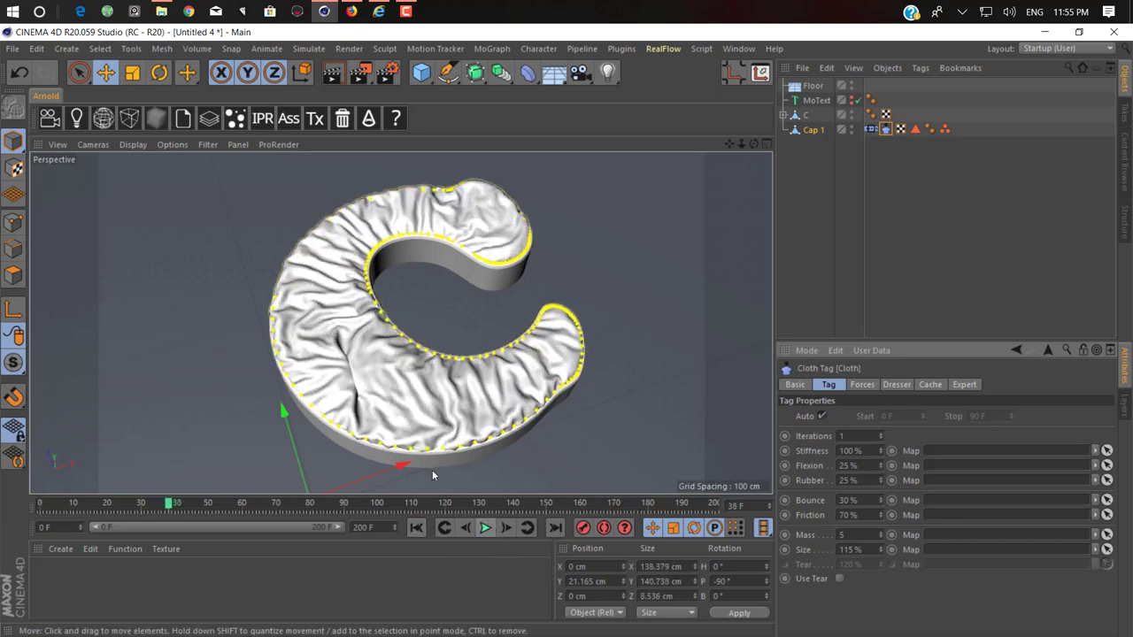
{"action": "left_click_drag", "start_coordinate": [432, 470], "coordinate": [438, 405], "text": "alt"}
{"action": "middle_click_drag", "start_coordinate": [438, 406], "coordinate": [440, 328], "text": "alt"}
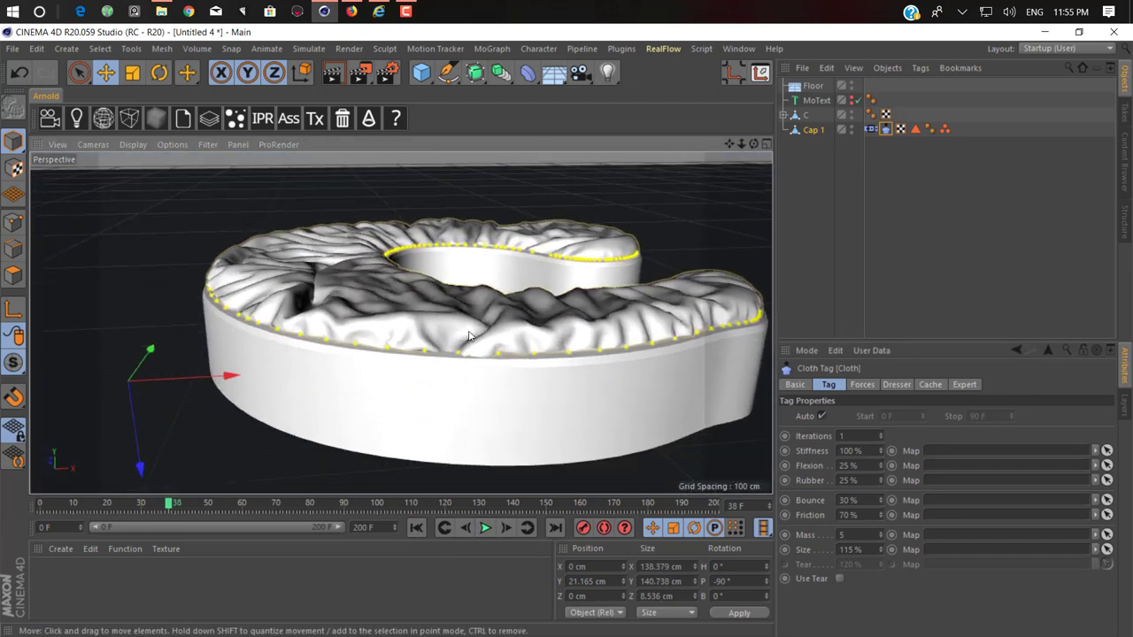
{"action": "scroll", "coordinate": [481, 354], "scroll_direction": "up", "scroll_amount": 3}
{"action": "scroll", "coordinate": [460, 370], "scroll_direction": "up", "scroll_amount": 3}
{"action": "left_click_drag", "start_coordinate": [470, 339], "coordinate": [444, 363], "text": "alt"}
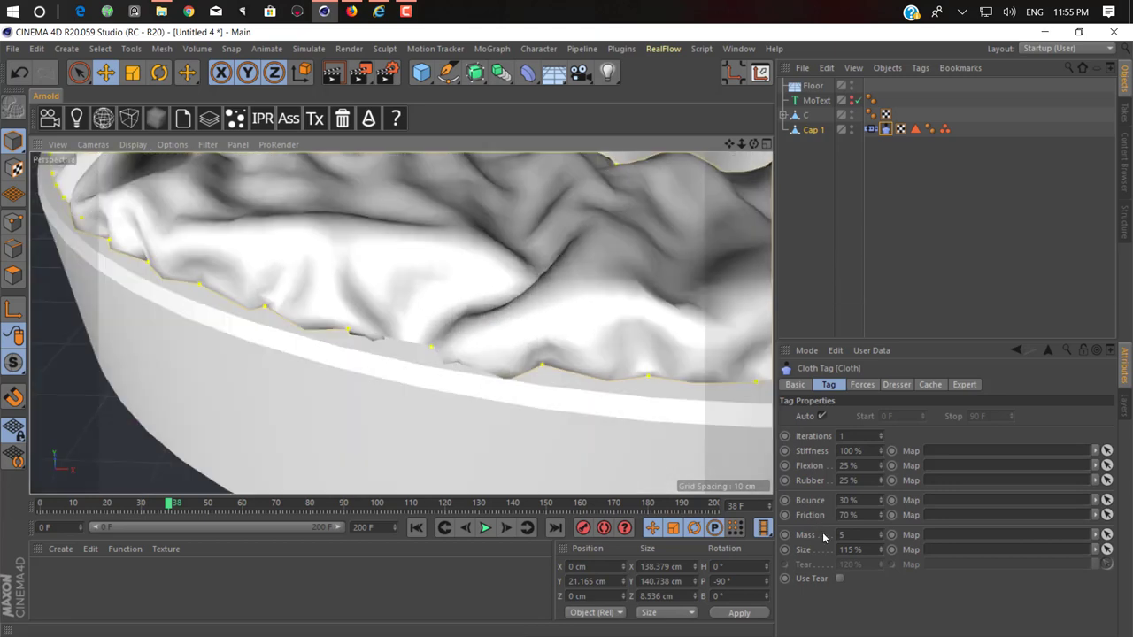
Set the cloth's Size to 110 % and replay the simulation from the start to about frame 37.
{"action": "left_click", "coordinate": [891, 550]}
{"action": "type", "text": "1"}
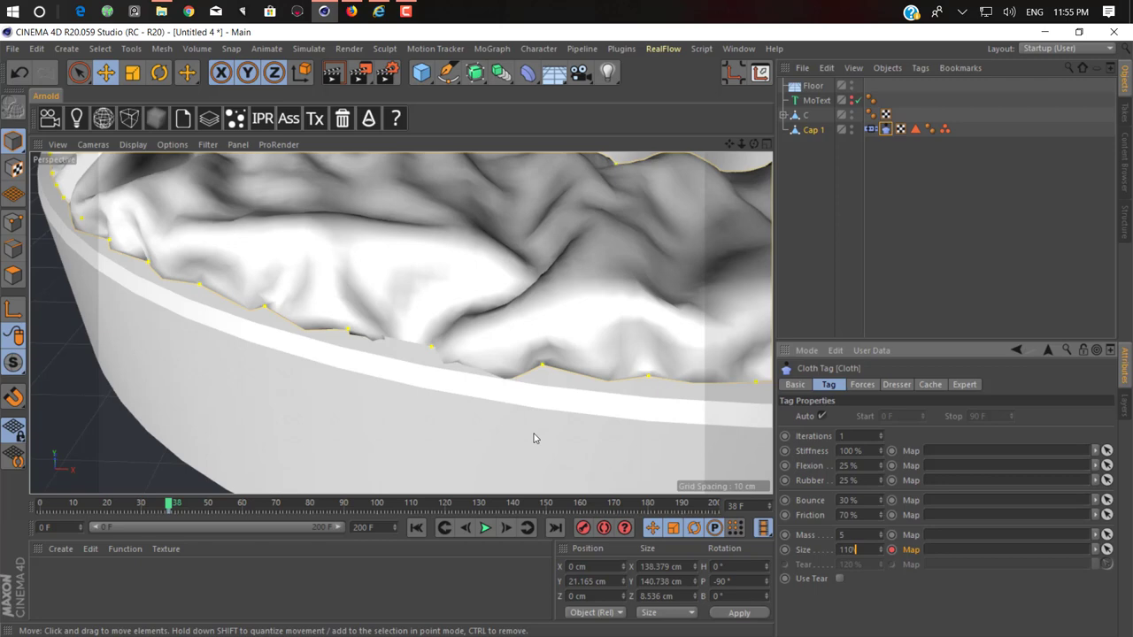
{"action": "left_click", "coordinate": [416, 527]}
{"action": "left_click", "coordinate": [485, 527]}
{"action": "left_click", "coordinate": [485, 528]}
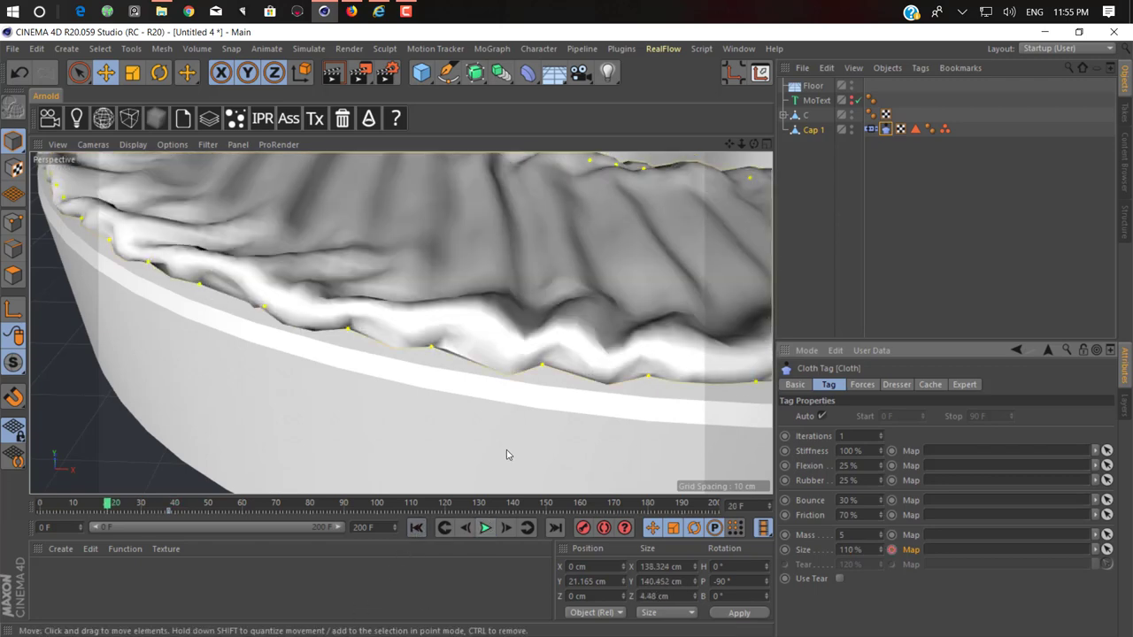
{"action": "scroll", "coordinate": [507, 455], "scroll_direction": "down", "scroll_amount": 10}
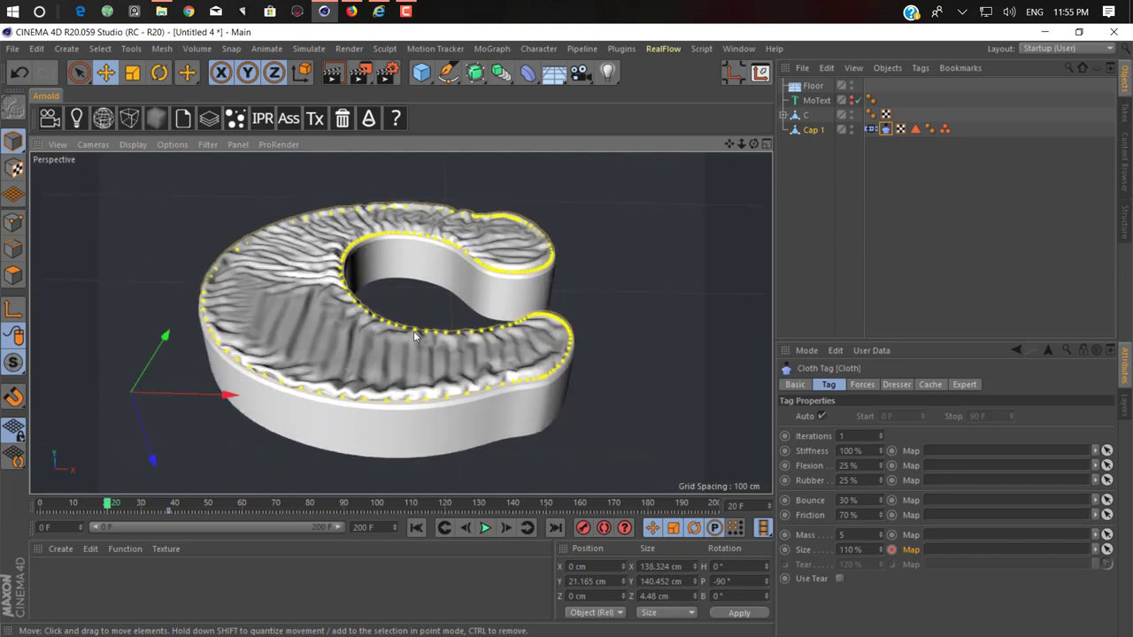
{"action": "left_click_drag", "start_coordinate": [414, 331], "coordinate": [468, 463], "text": "alt"}
{"action": "left_click", "coordinate": [485, 528]}
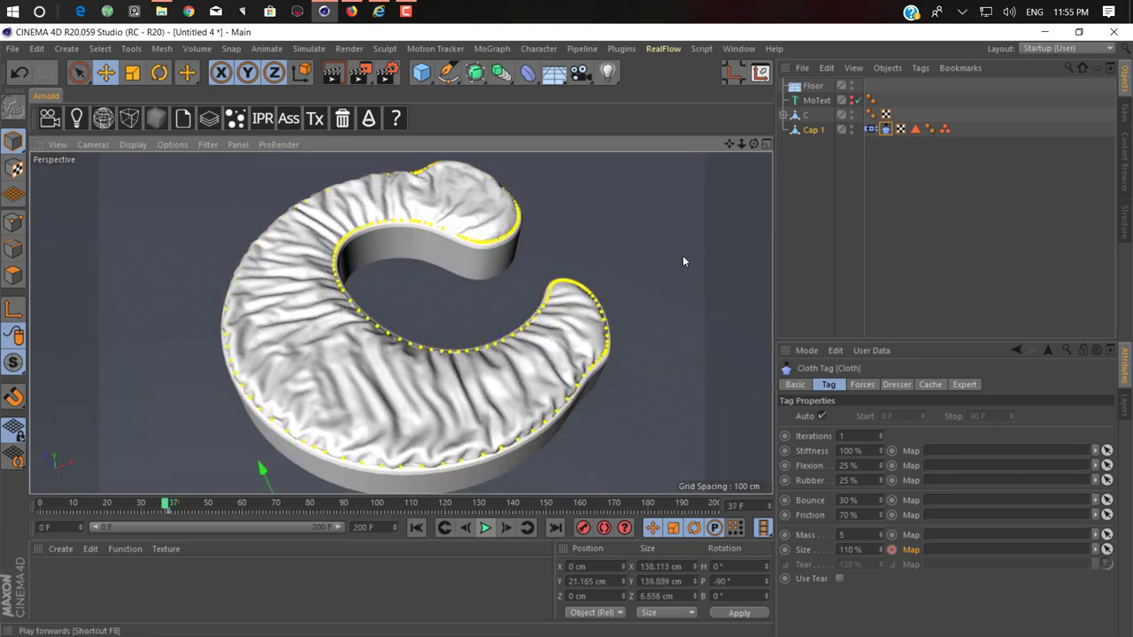
Add a Cloth Surface generator as the parent of the Cap 1 object.
{"action": "left_click", "coordinate": [811, 130]}
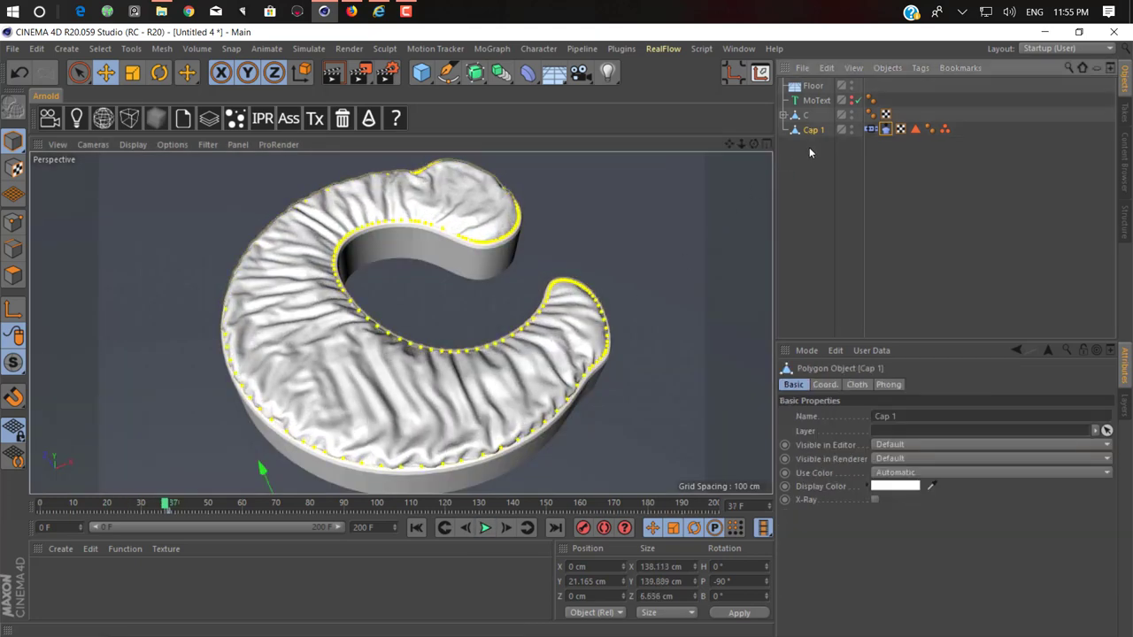
{"action": "left_click", "coordinate": [305, 50]}
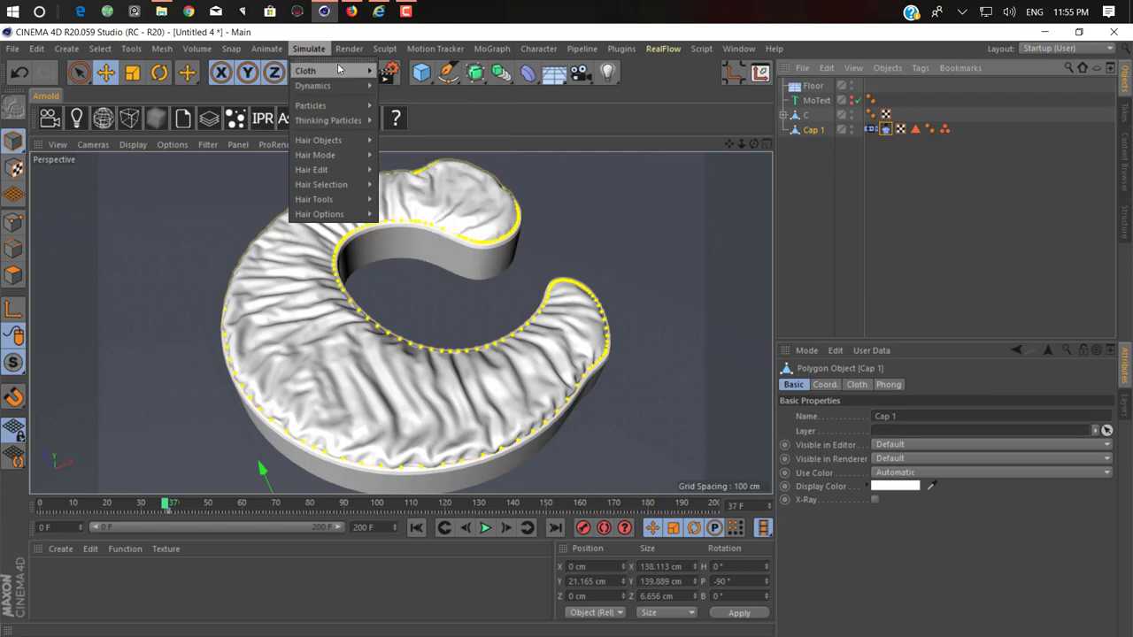
{"action": "mouse_move", "coordinate": [339, 69]}
{"action": "left_click", "coordinate": [405, 77]}
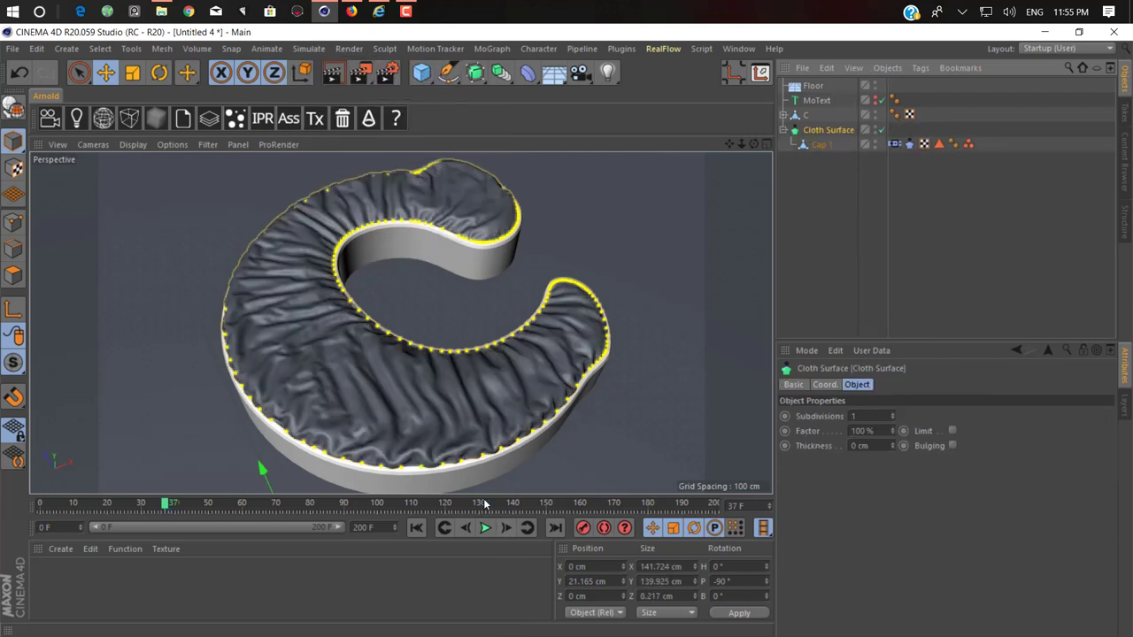
Replay the simulation from the start to about frame 65 and examine the smoothed fabric on the letter.
{"action": "left_click", "coordinate": [433, 530]}
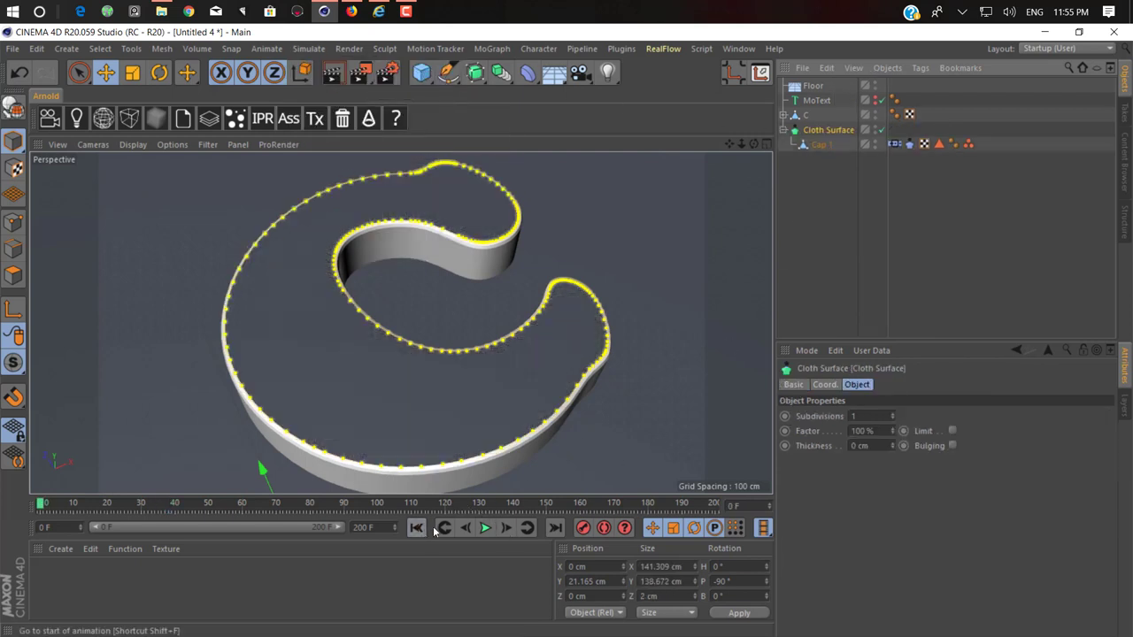
{"action": "left_click", "coordinate": [485, 529]}
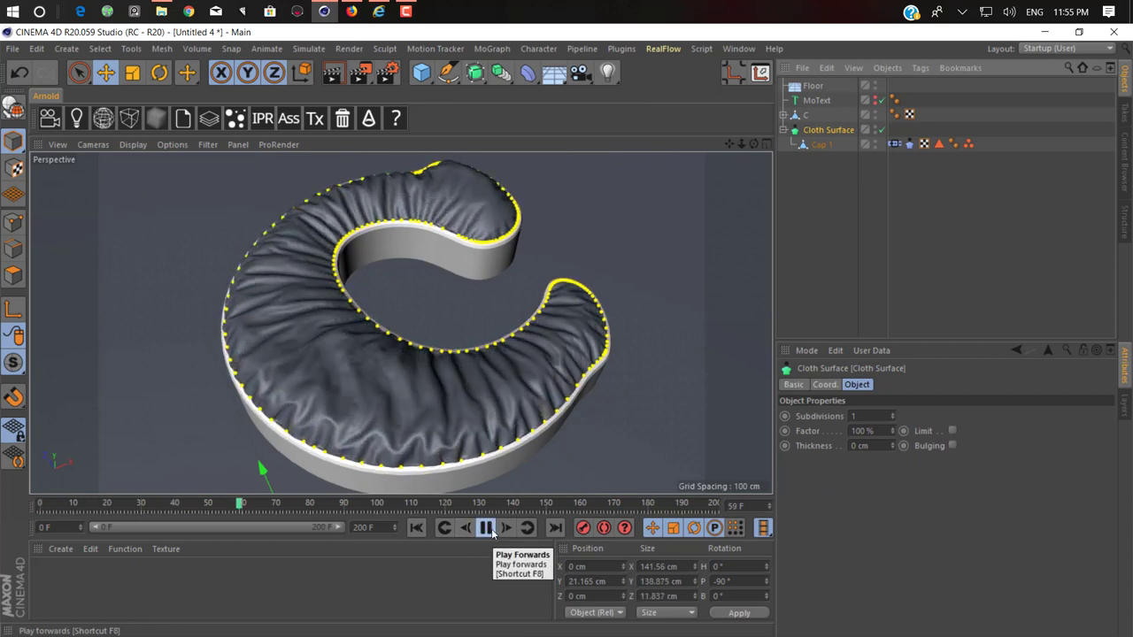
{"action": "left_click", "coordinate": [486, 528]}
{"action": "middle_click_drag", "start_coordinate": [553, 358], "coordinate": [524, 321], "text": "alt"}
{"action": "scroll", "coordinate": [524, 321], "scroll_direction": "down", "scroll_amount": 4}
{"action": "left_click_drag", "start_coordinate": [509, 416], "coordinate": [479, 413], "text": "alt"}
{"action": "left_click_drag", "start_coordinate": [348, 307], "coordinate": [394, 351], "text": "alt"}
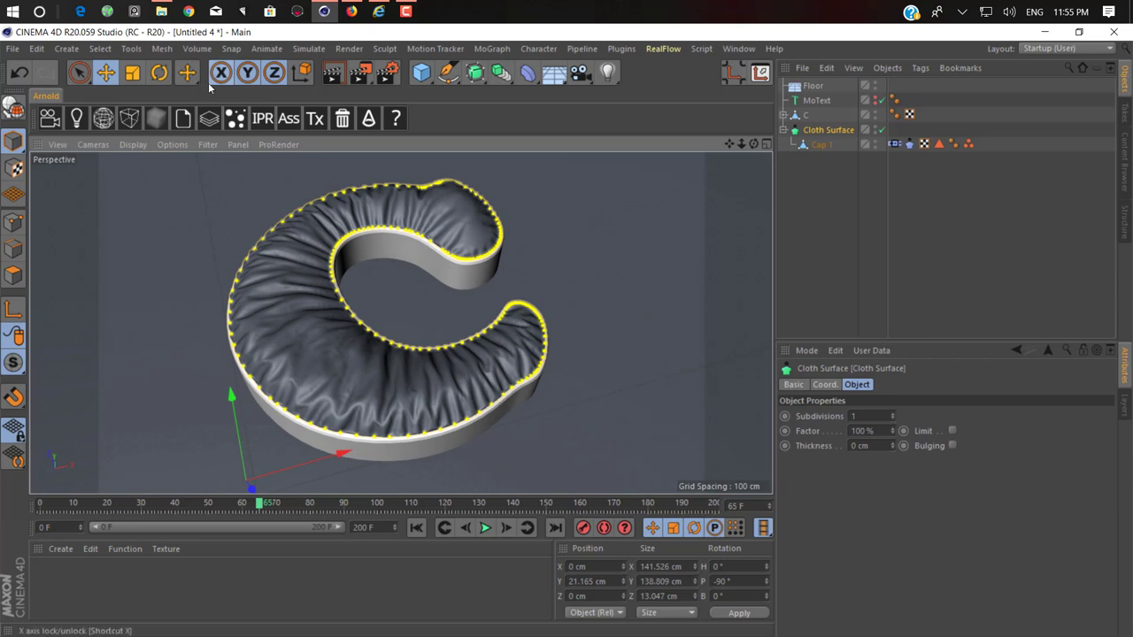
{"action": "middle_click_drag", "start_coordinate": [270, 241], "coordinate": [318, 222], "text": "alt"}
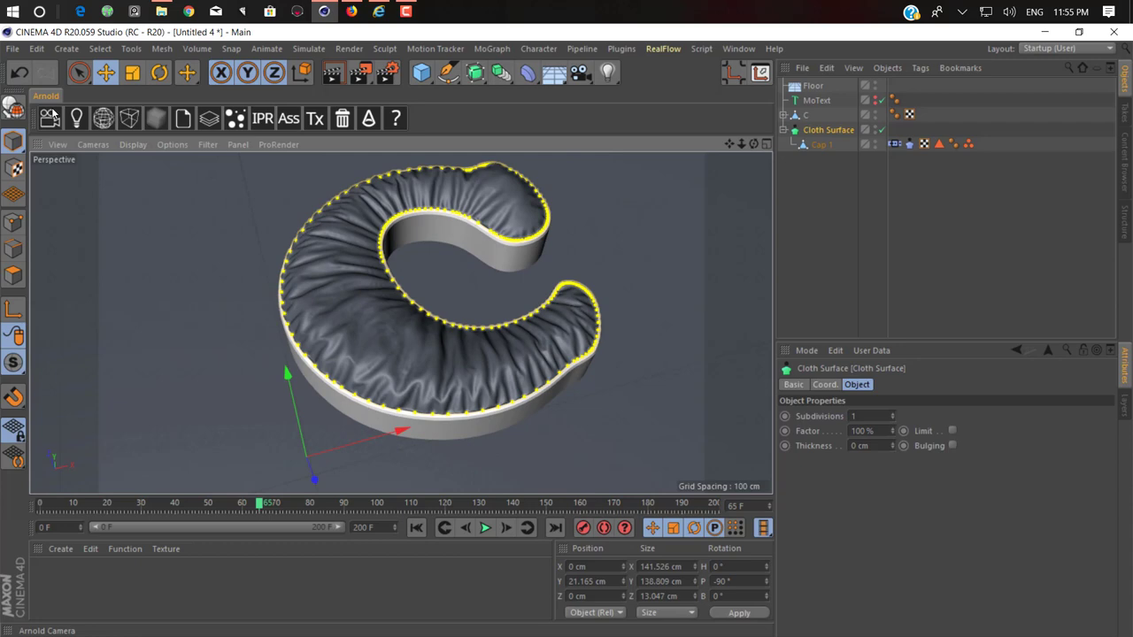
Start an Arnold IPR preview render beside the viewport and add an Arnold Sky to light the scene.
{"action": "left_click", "coordinate": [258, 120]}
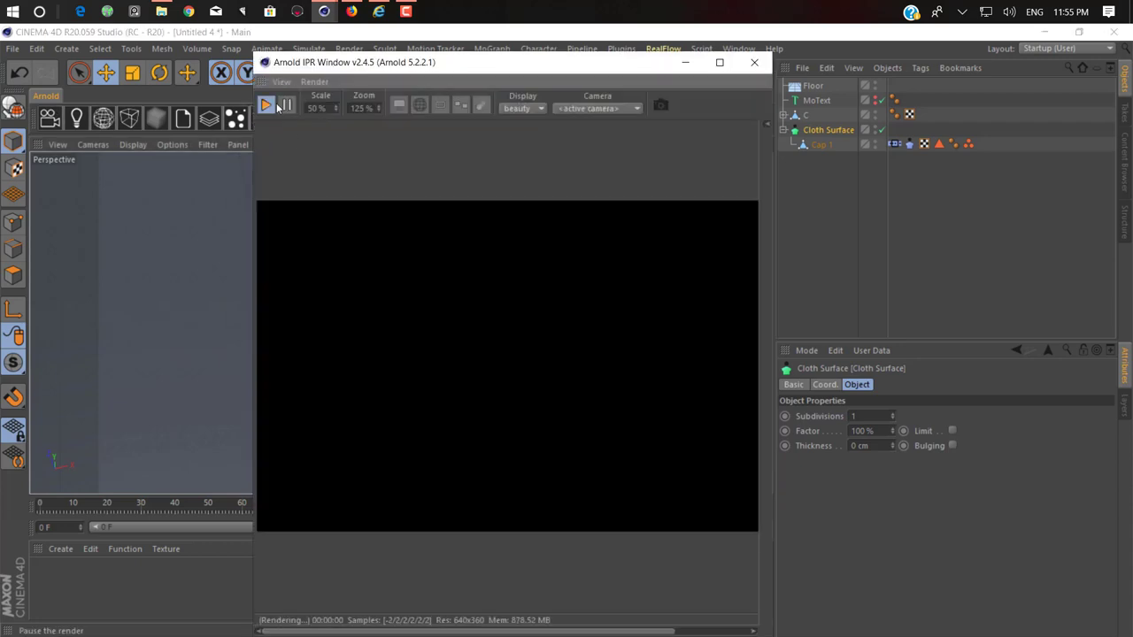
{"action": "left_click_drag", "start_coordinate": [330, 66], "coordinate": [726, 100]}
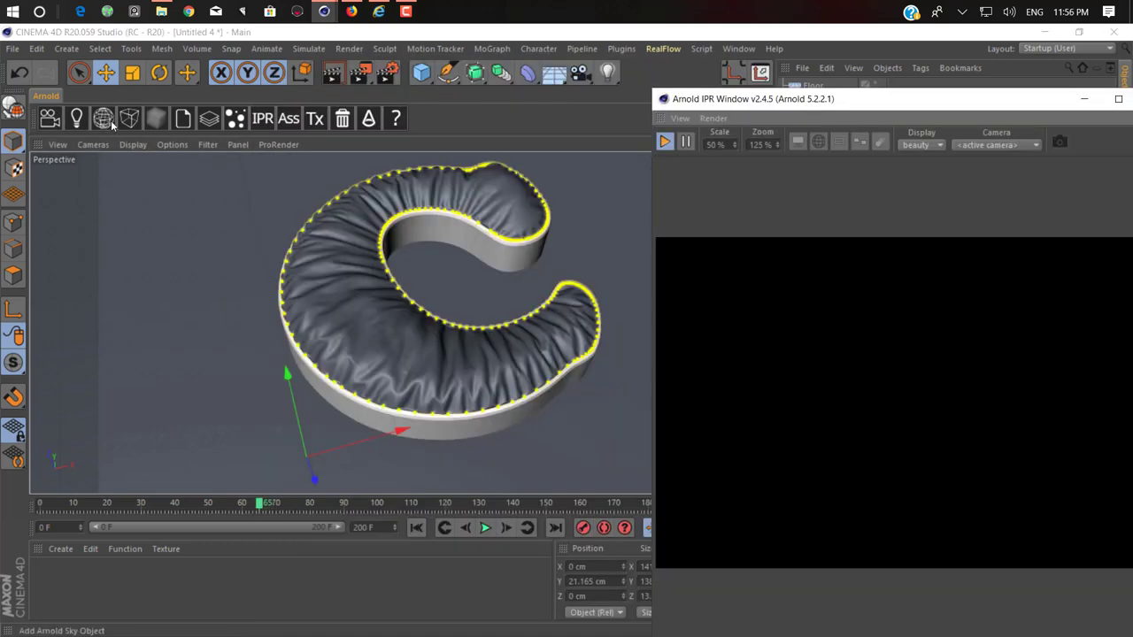
{"action": "left_click_drag", "start_coordinate": [876, 115], "coordinate": [794, 113]}
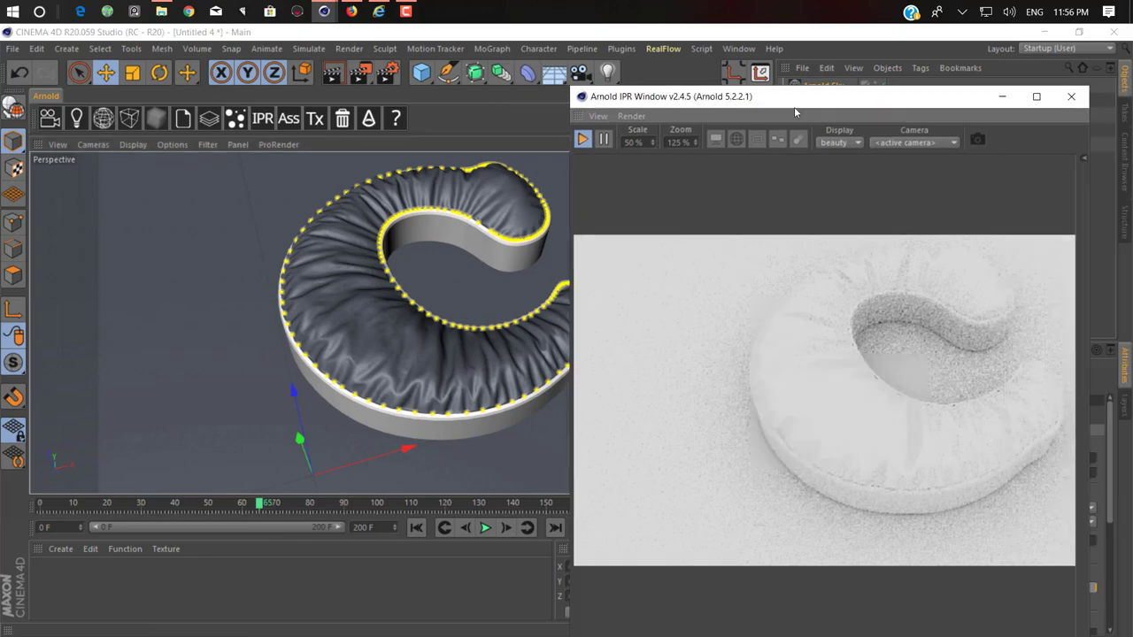
Frame the whole letter C in the IPR preview, then enlarge the IPR window and move it clear of the sky's settings.
{"action": "middle_click_drag", "start_coordinate": [455, 250], "coordinate": [413, 267], "text": "alt"}
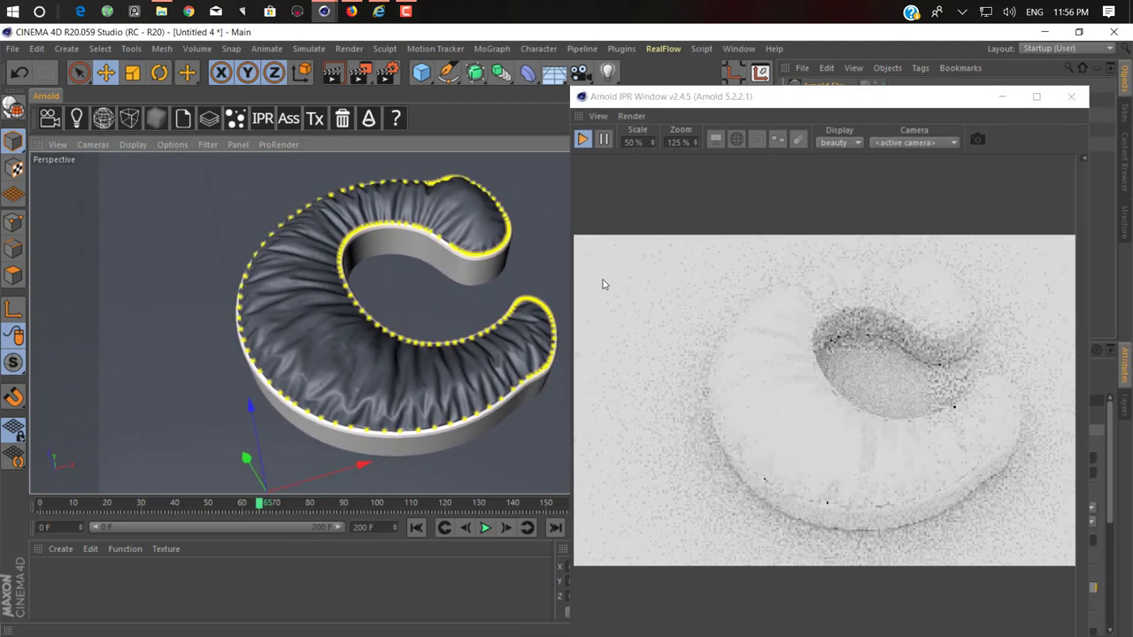
{"action": "mouse_move", "coordinate": [856, 386]}
{"action": "middle_mouse_down", "text": "alt"}
{"action": "mouse_move", "coordinate": [806, 395]}
{"action": "mouse_move", "coordinate": [866, 384]}
{"action": "mouse_move", "coordinate": [845, 377]}
{"action": "middle_mouse_up", "text": "alt"}
{"action": "left_click_drag", "start_coordinate": [428, 346], "coordinate": [442, 312], "text": "alt"}
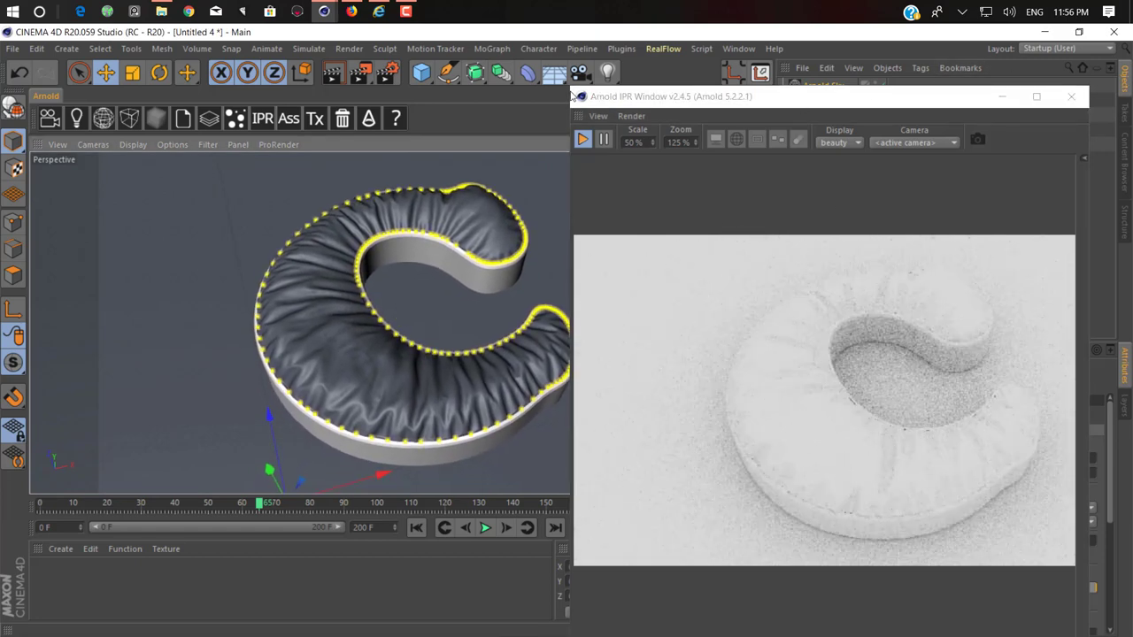
{"action": "left_click_drag", "start_coordinate": [571, 93], "coordinate": [348, 176]}
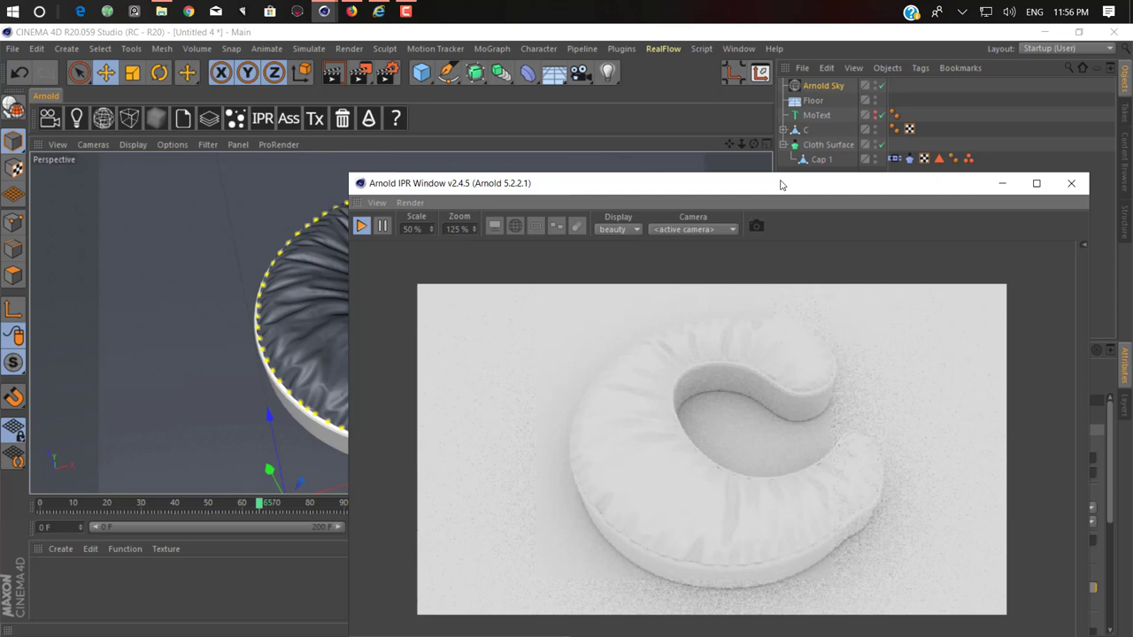
{"action": "left_click_drag", "start_coordinate": [781, 184], "coordinate": [632, 85]}
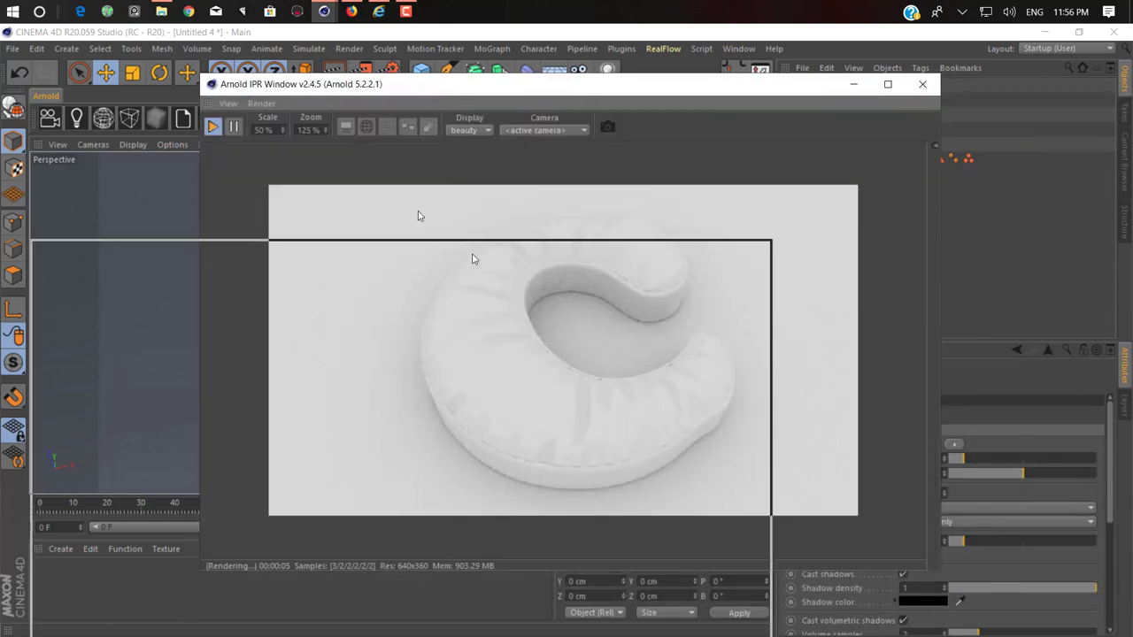
{"action": "left_click_drag", "start_coordinate": [418, 211], "coordinate": [345, 123]}
Set the Arnold Sky's color to light purple.
{"action": "left_click", "coordinate": [911, 445]}
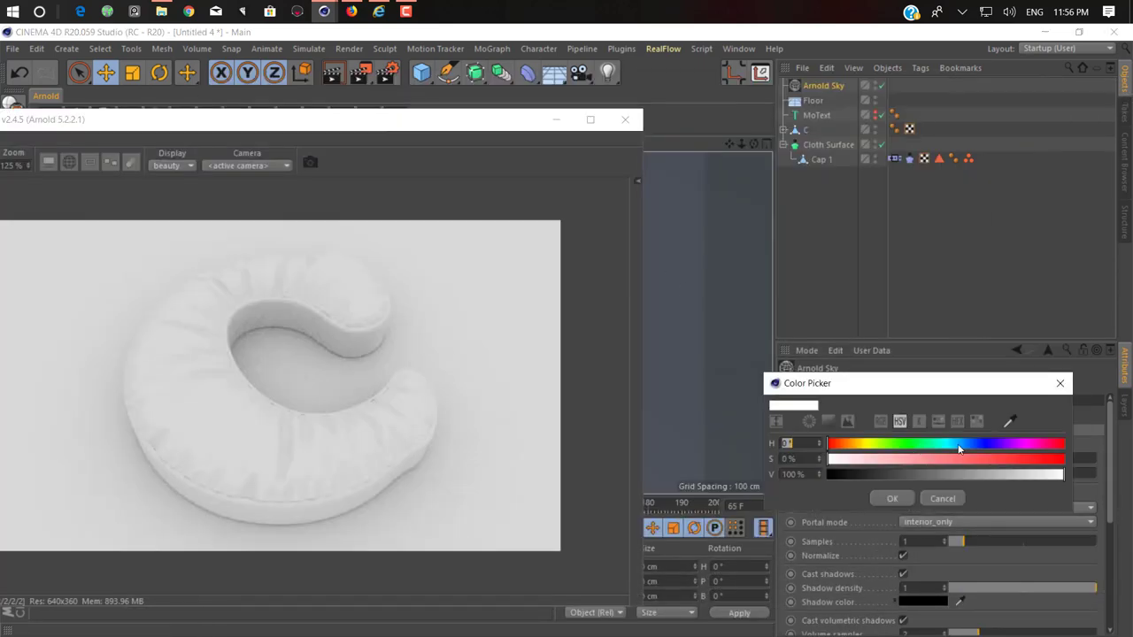
{"action": "left_click", "coordinate": [996, 445]}
{"action": "left_click", "coordinate": [892, 459]}
{"action": "left_click", "coordinate": [892, 498]}
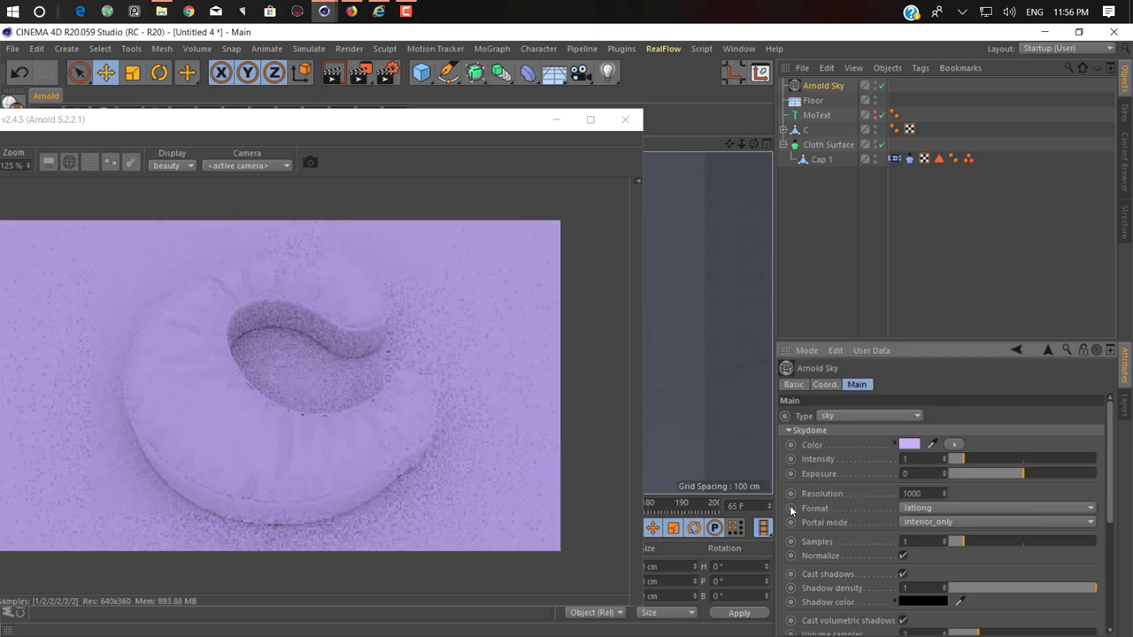
Load the Sky image from the water textures folder as the Arnold Sky's color texture and check the enlarged IPR render.
{"action": "left_click", "coordinate": [954, 444]}
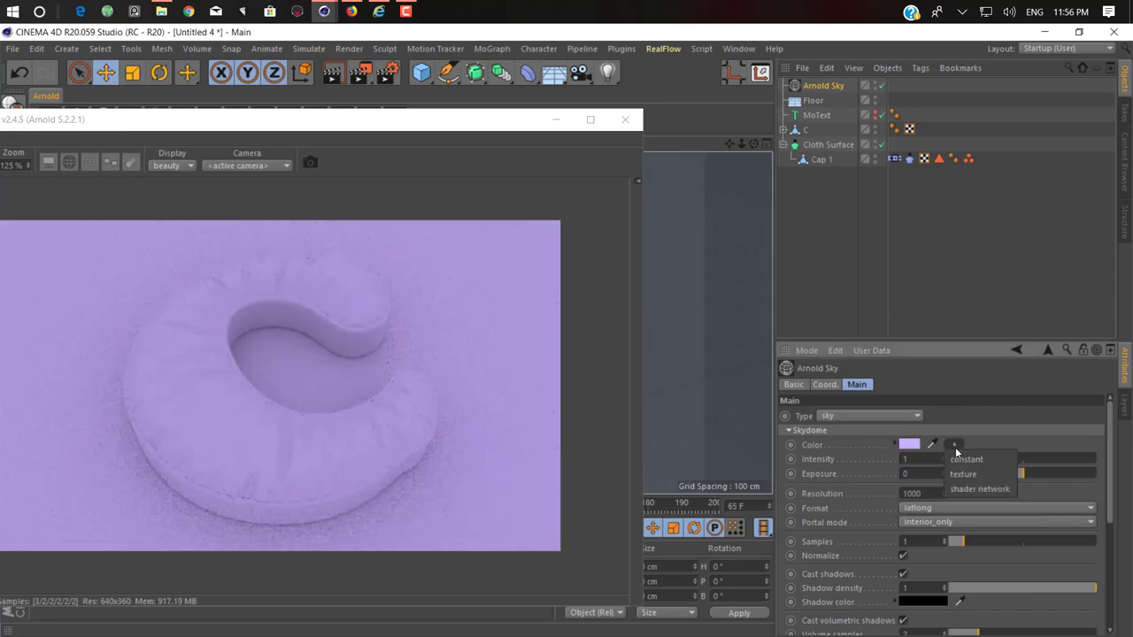
{"action": "left_click", "coordinate": [976, 475]}
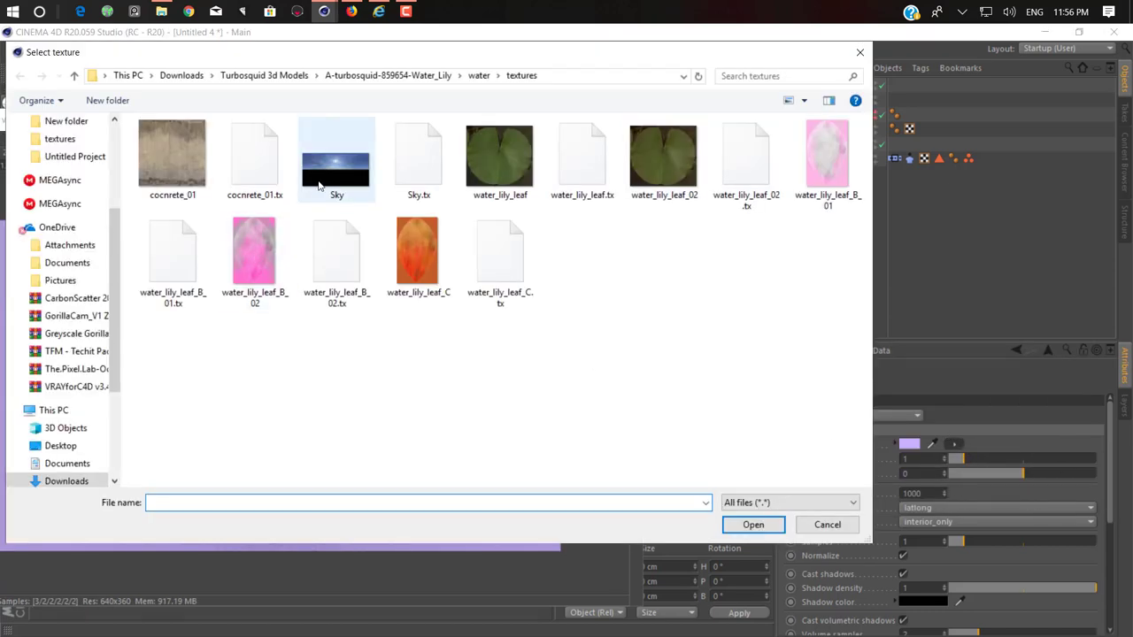
{"action": "double_click", "coordinate": [324, 181]}
{"action": "left_click", "coordinate": [651, 387]}
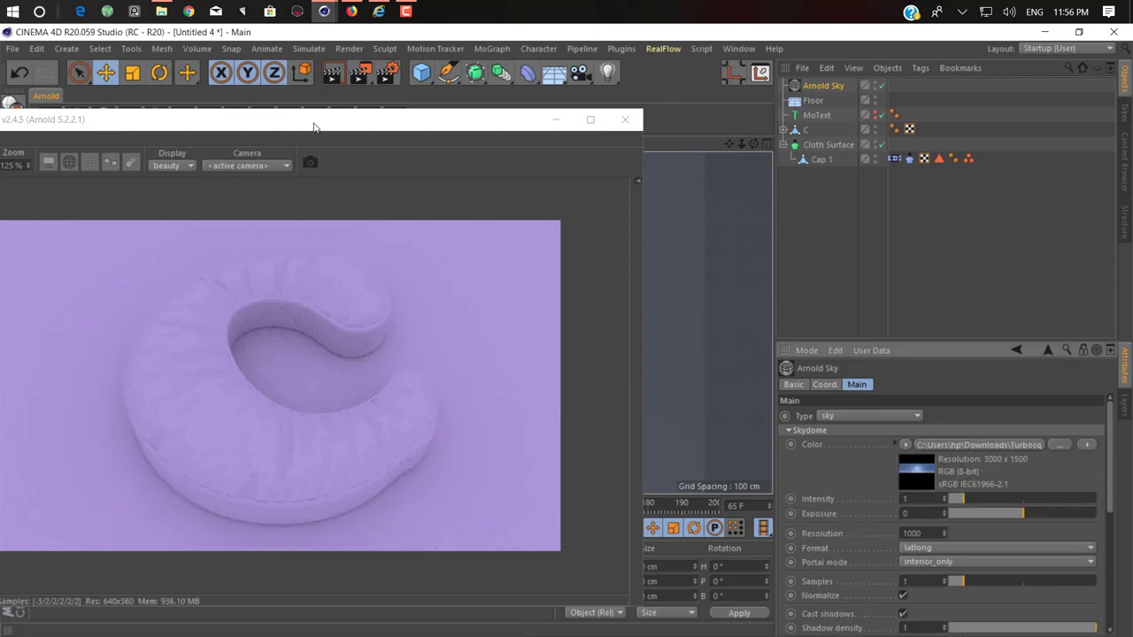
{"action": "double_click", "coordinate": [350, 123]}
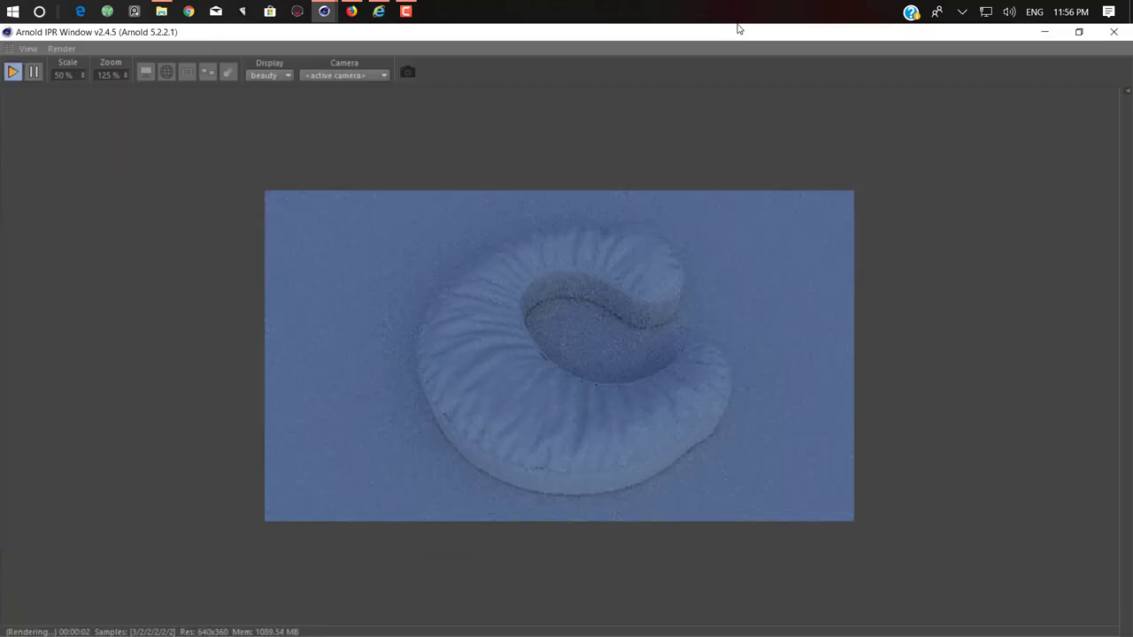
{"action": "double_click", "coordinate": [954, 33]}
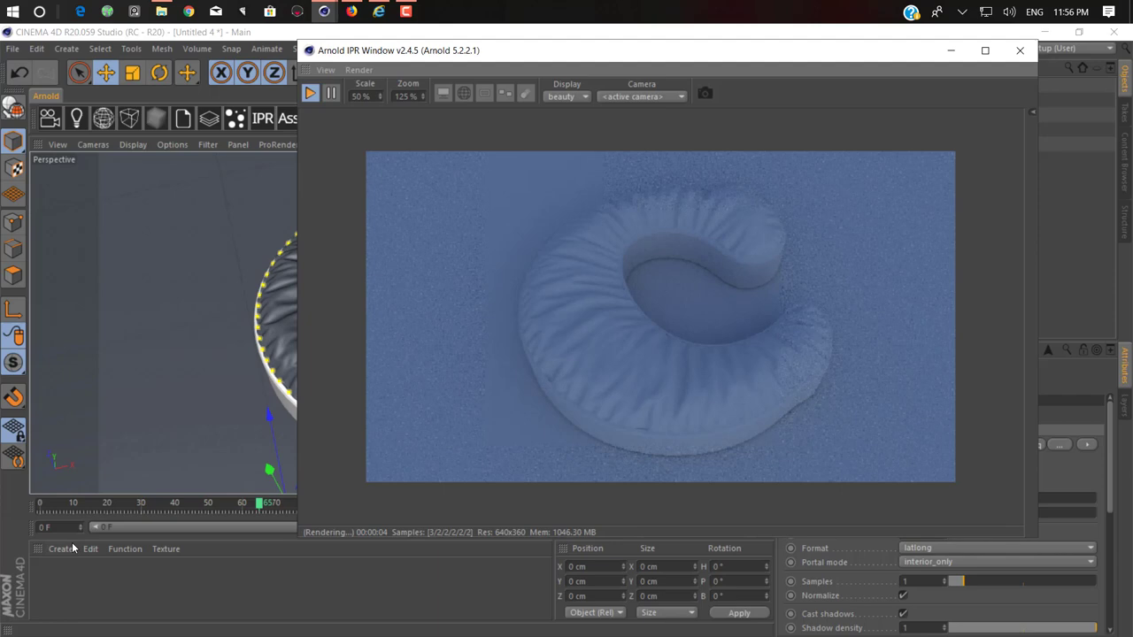
Create an Arnold standard_surface material and apply it to the letter's wrinkled fabric cap.
{"action": "left_click", "coordinate": [74, 549]}
{"action": "mouse_move", "coordinate": [170, 393]}
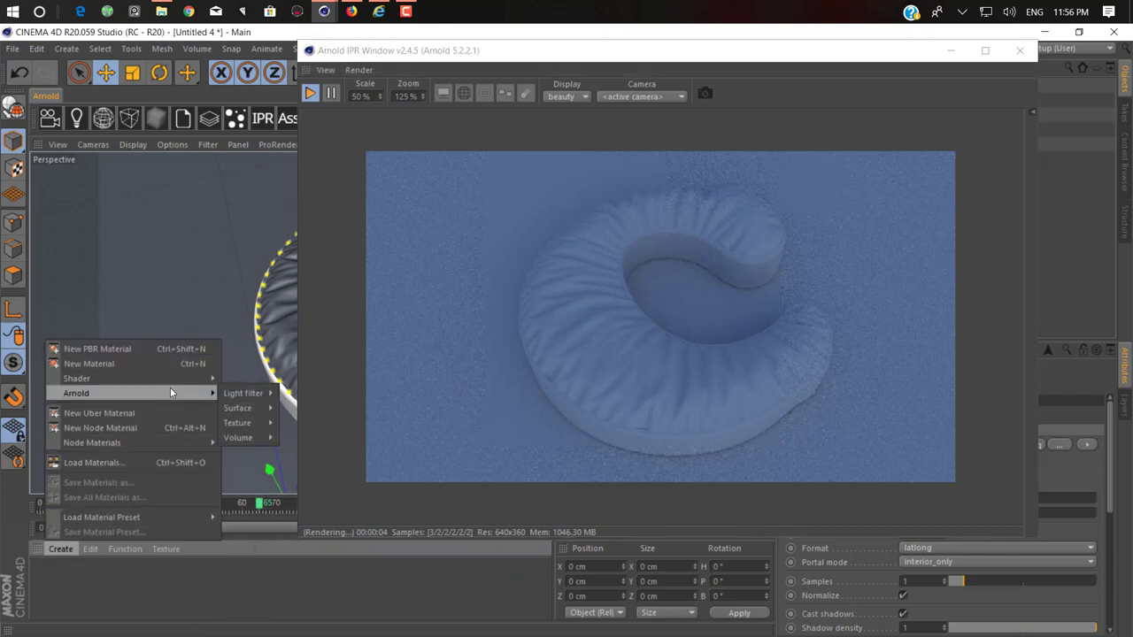
{"action": "mouse_move", "coordinate": [237, 408]}
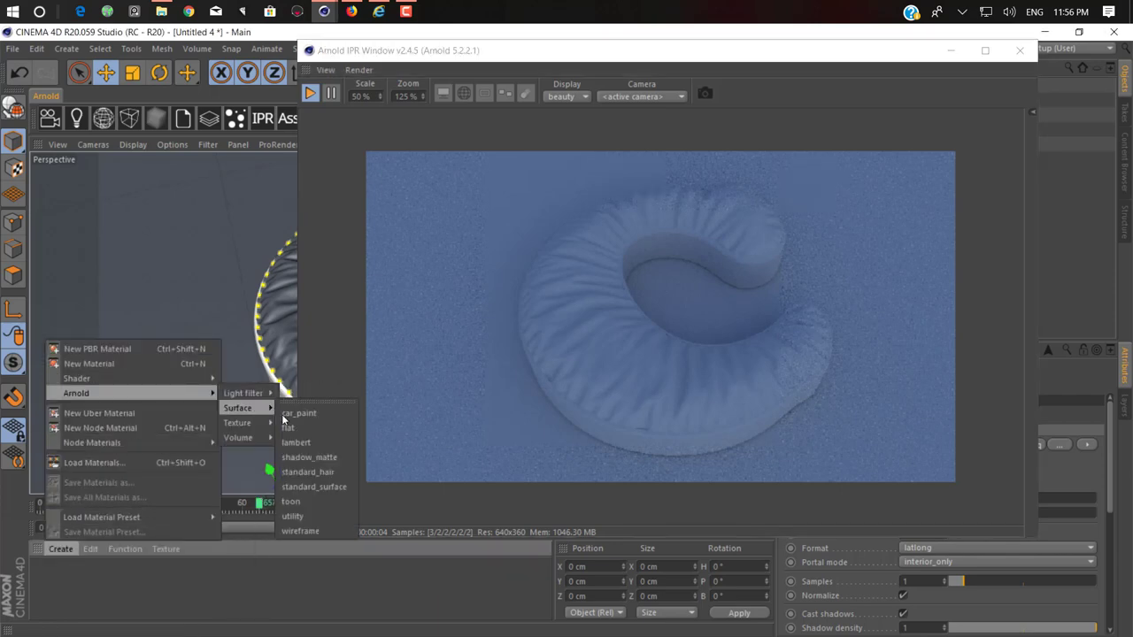
{"action": "left_click", "coordinate": [301, 486]}
{"action": "left_click_drag", "start_coordinate": [602, 51], "coordinate": [845, 66]}
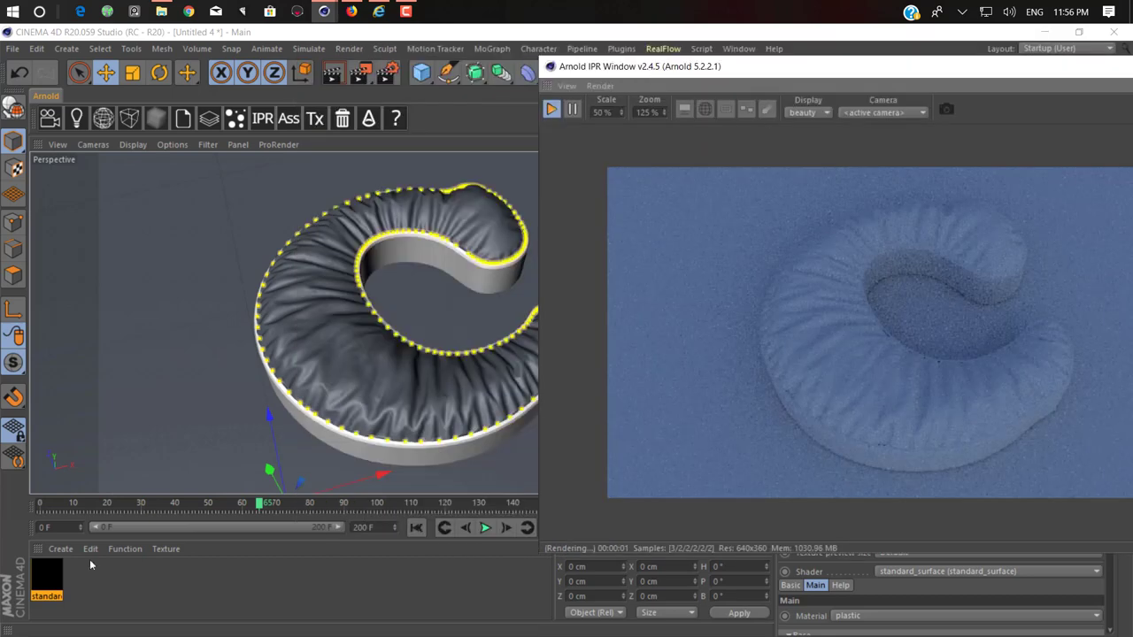
{"action": "left_click_drag", "start_coordinate": [47, 575], "coordinate": [379, 398]}
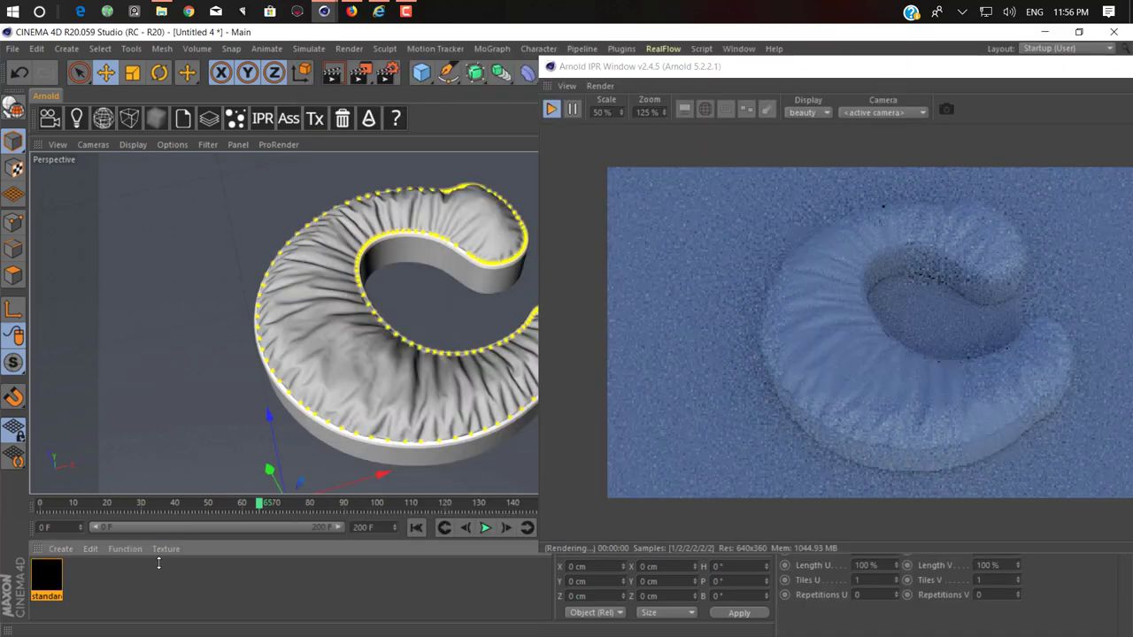
Set the fabric material's base color to orange (hue 23°, saturation 100%, value 100%), base weight to 1 and specular roughness to 0.
{"action": "double_click", "coordinate": [48, 578]}
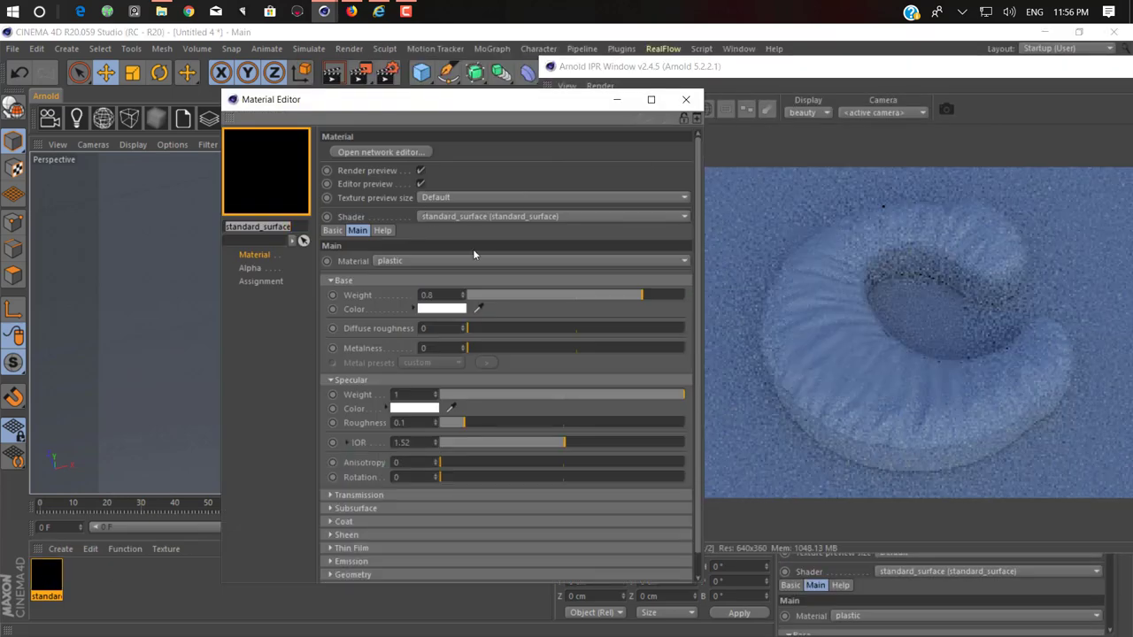
{"action": "left_click", "coordinate": [443, 309]}
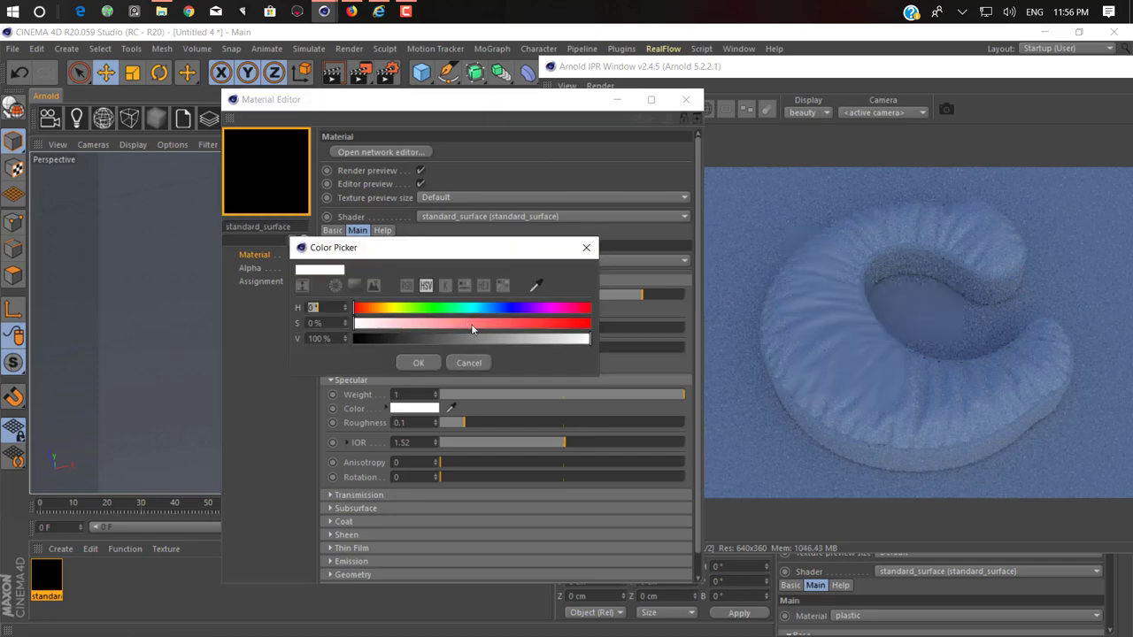
{"action": "left_click_drag", "start_coordinate": [513, 323], "coordinate": [616, 333]}
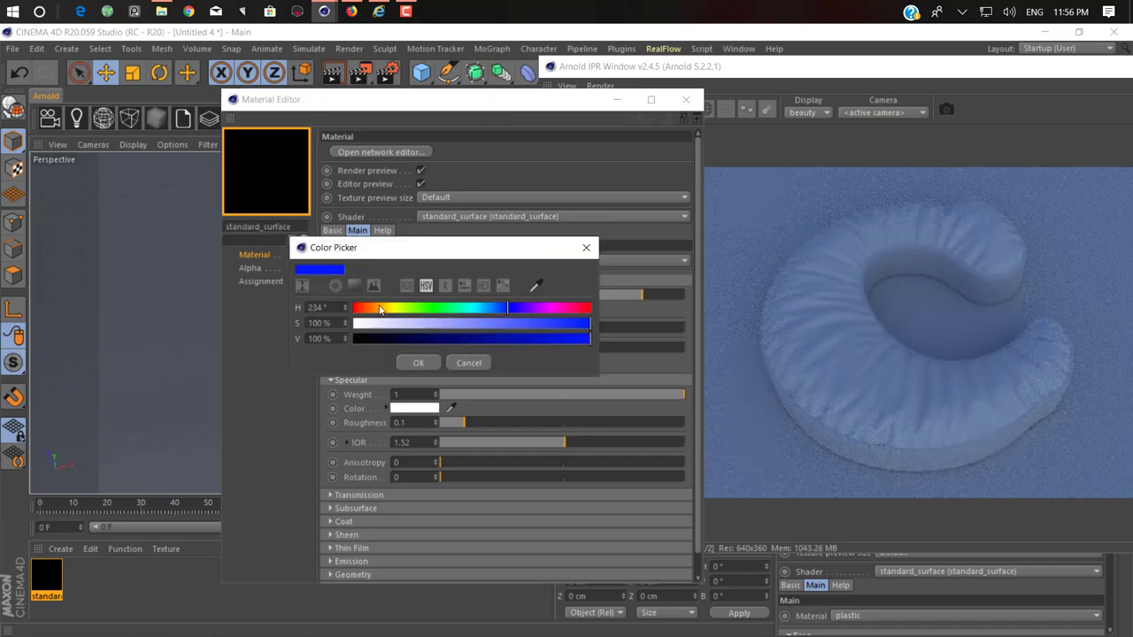
{"action": "left_click_drag", "start_coordinate": [381, 309], "coordinate": [407, 308]}
{"action": "left_click_drag", "start_coordinate": [531, 339], "coordinate": [495, 340]}
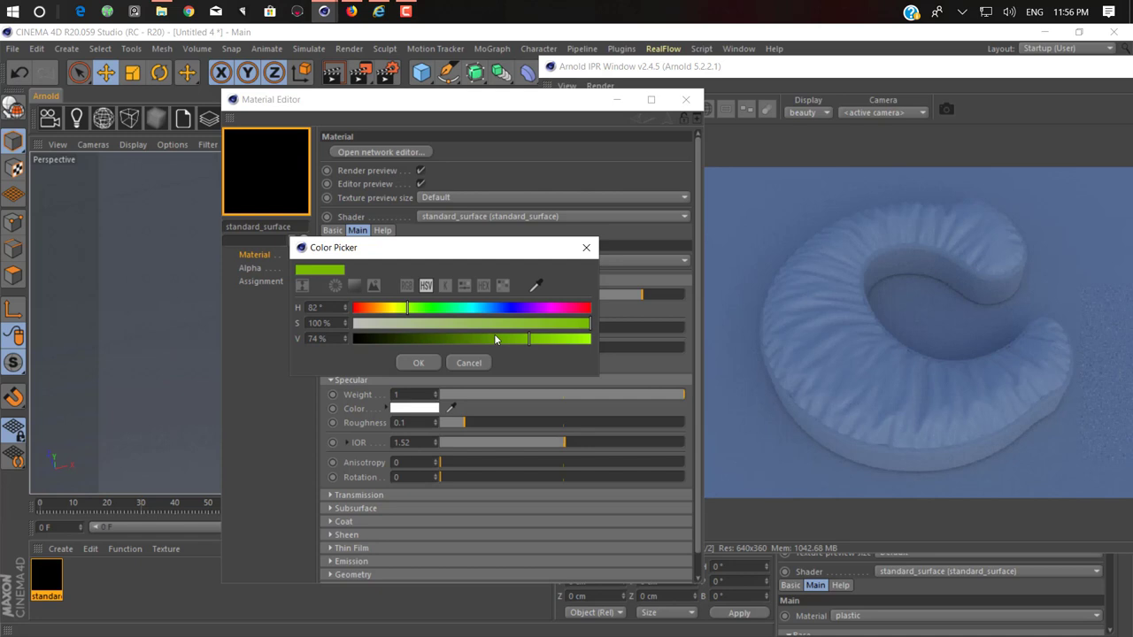
{"action": "left_click_drag", "start_coordinate": [579, 310], "coordinate": [581, 343]}
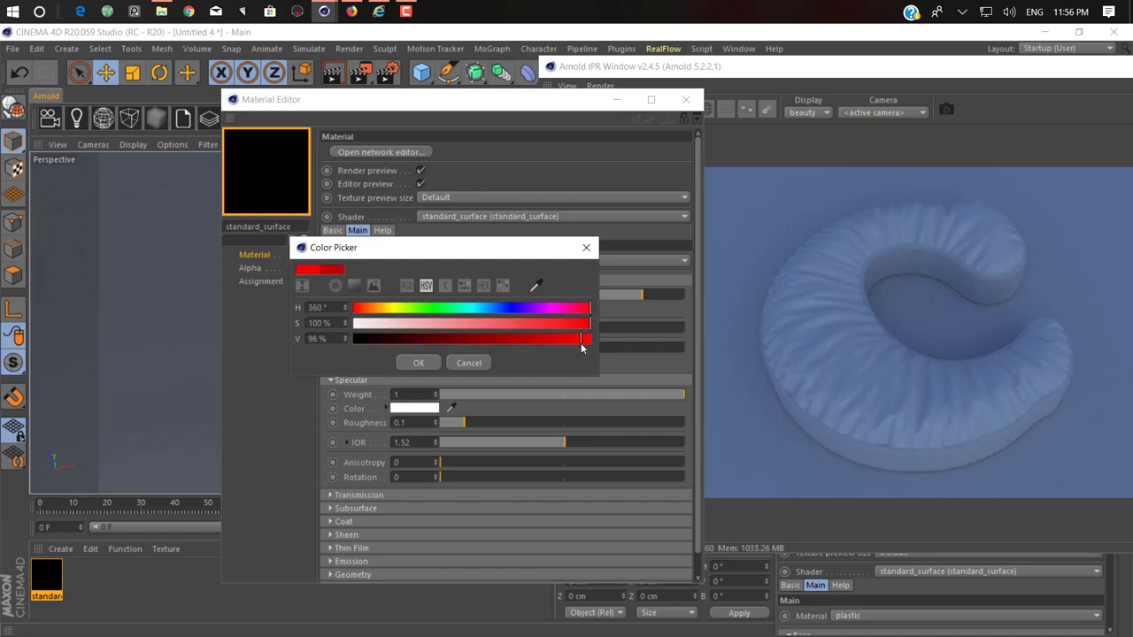
{"action": "left_click", "coordinate": [419, 363]}
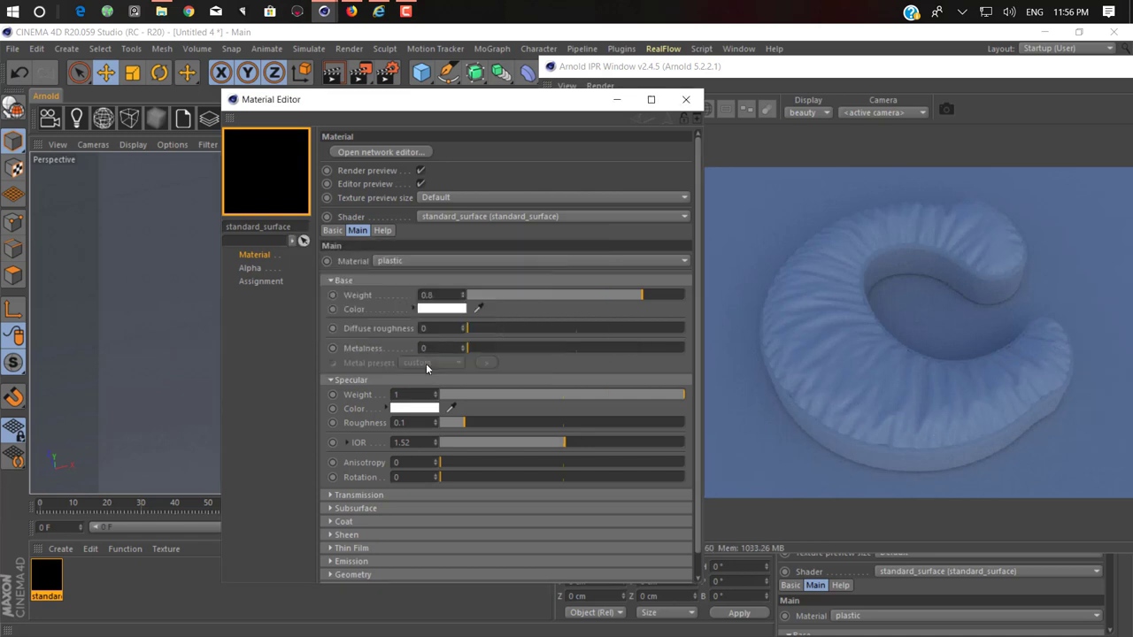
{"action": "left_click", "coordinate": [437, 309]}
{"action": "left_click", "coordinate": [363, 310]}
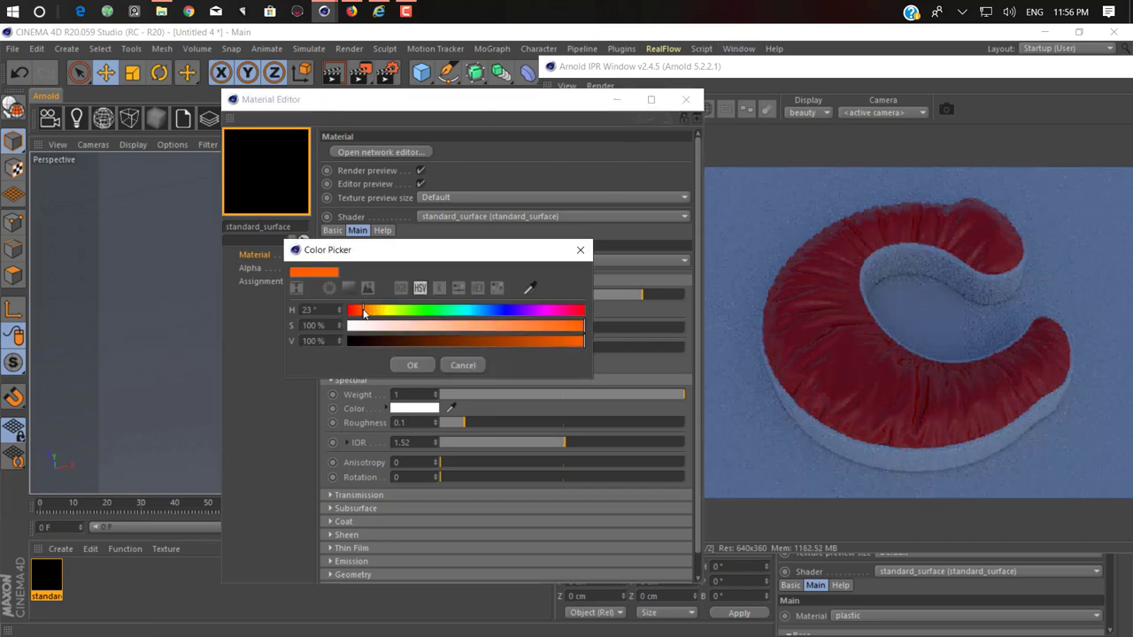
{"action": "left_click", "coordinate": [410, 366]}
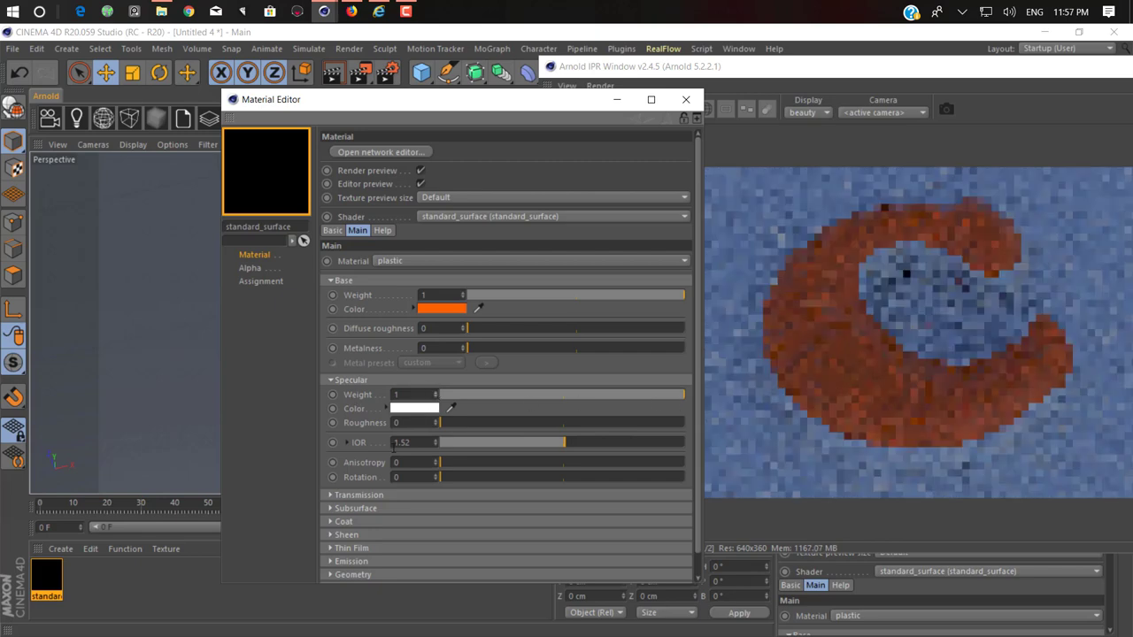
Set the fabric material's coat weight to 1 and close its editor.
{"action": "left_click", "coordinate": [385, 522]}
{"action": "left_click_drag", "start_coordinate": [452, 537], "coordinate": [680, 556]}
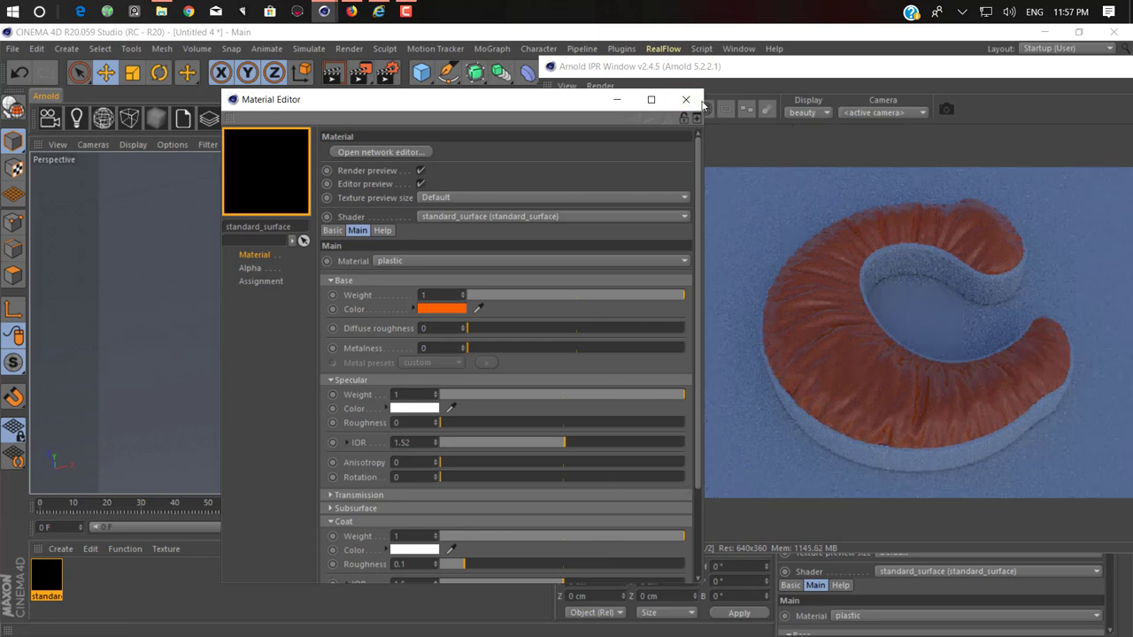
{"action": "left_click", "coordinate": [686, 99]}
Apply the orange material to the C object's side walls and expand C in the object hierarchy.
{"action": "left_click_drag", "start_coordinate": [34, 571], "coordinate": [442, 454]}
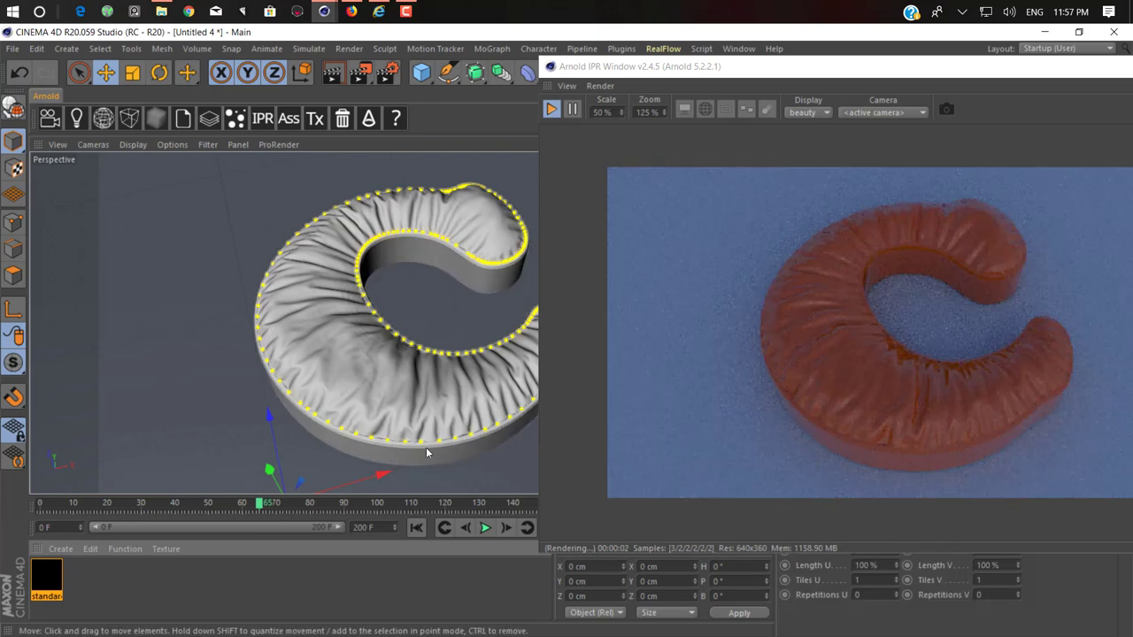
{"action": "left_click", "coordinate": [427, 453]}
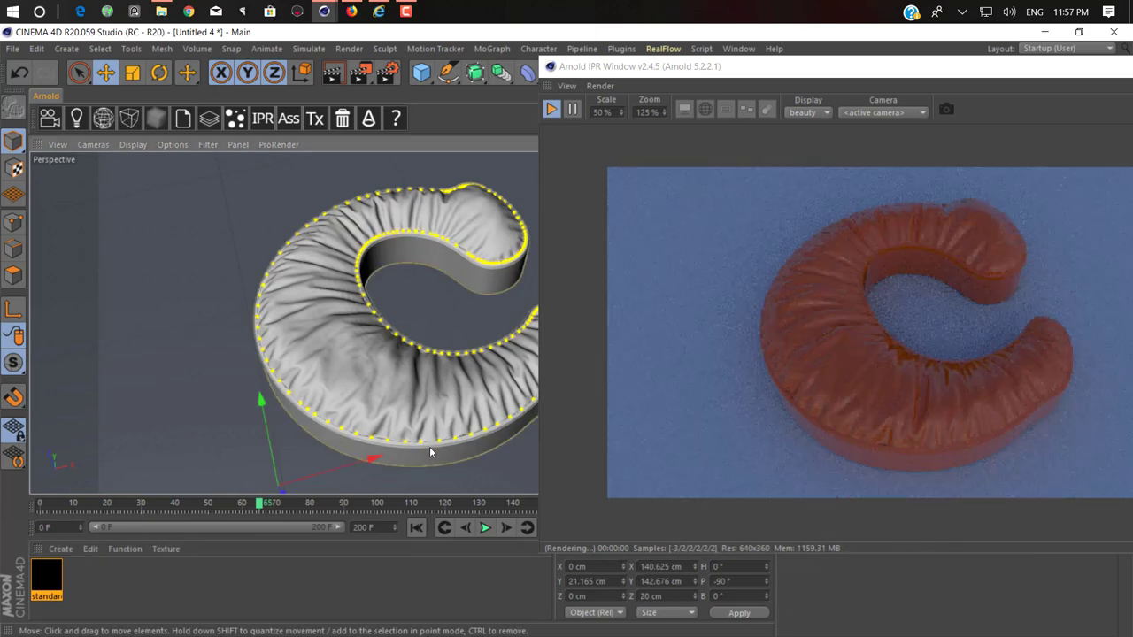
{"action": "left_click_drag", "start_coordinate": [1010, 72], "coordinate": [501, 64]}
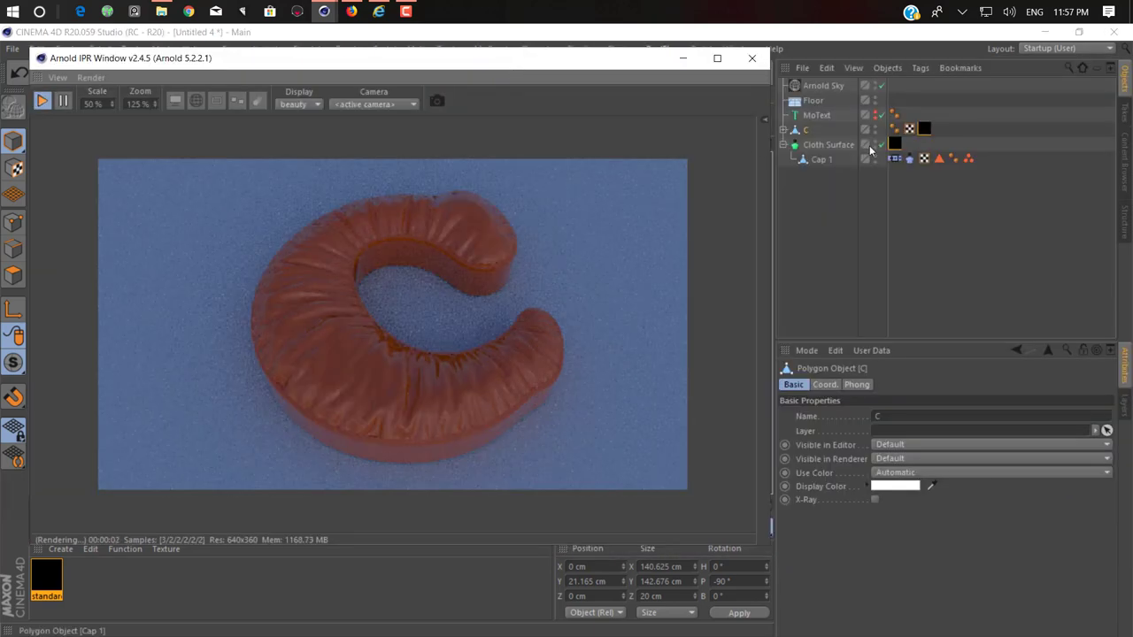
{"action": "left_click", "coordinate": [784, 131]}
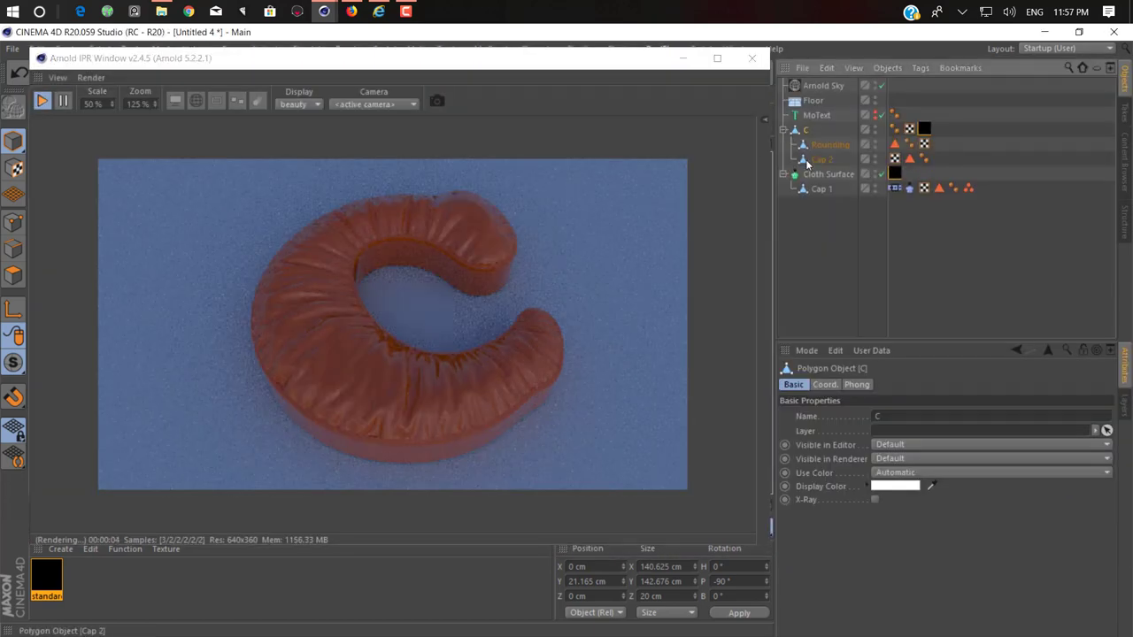
Create a second Arnold standard_surface material and apply it to the Rounding object of the letter.
{"action": "left_click_drag", "start_coordinate": [383, 50], "coordinate": [838, 183]}
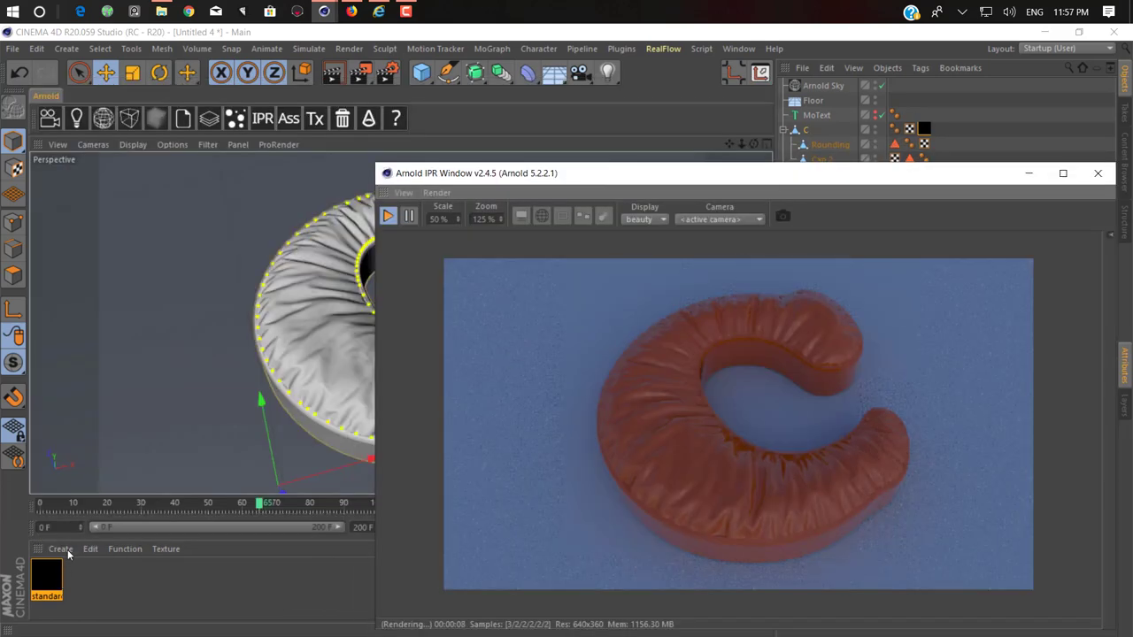
{"action": "left_click", "coordinate": [67, 549]}
{"action": "mouse_move", "coordinate": [186, 386]}
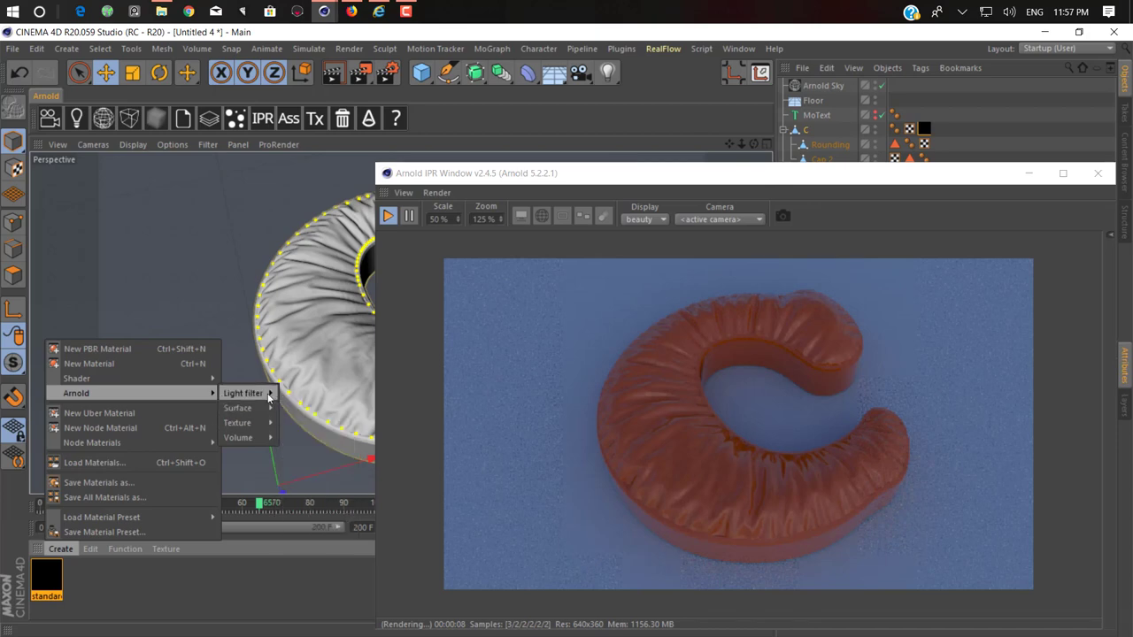
{"action": "mouse_move", "coordinate": [261, 408]}
{"action": "left_click", "coordinate": [314, 486]}
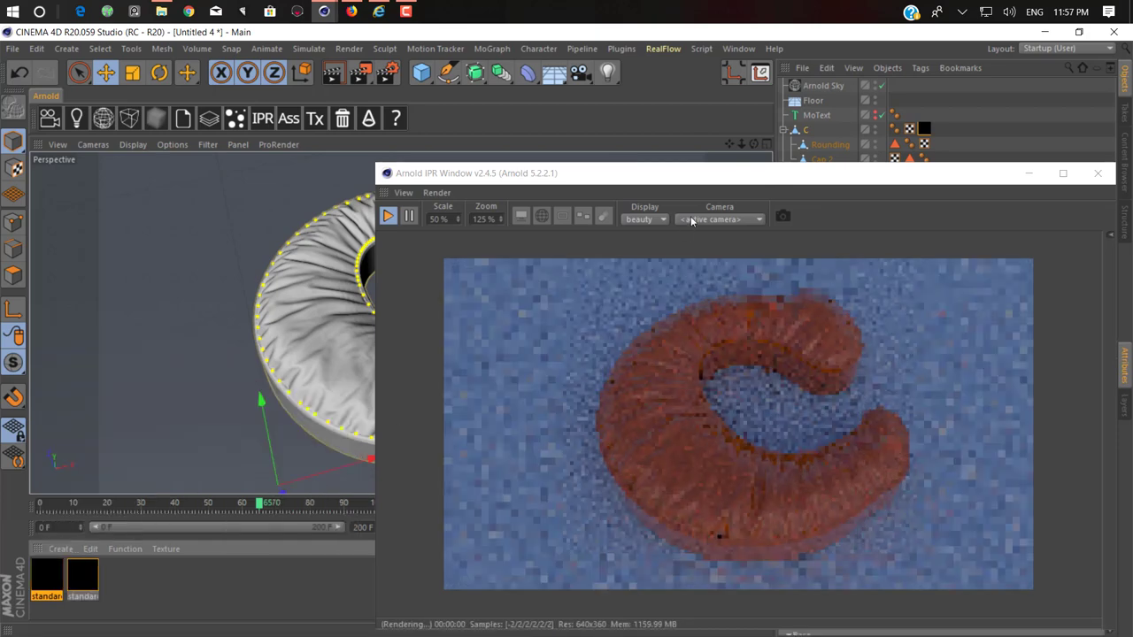
{"action": "left_click_drag", "start_coordinate": [619, 172], "coordinate": [632, 355]}
{"action": "left_click", "coordinate": [61, 573]}
{"action": "left_click_drag", "start_coordinate": [60, 573], "coordinate": [839, 166]}
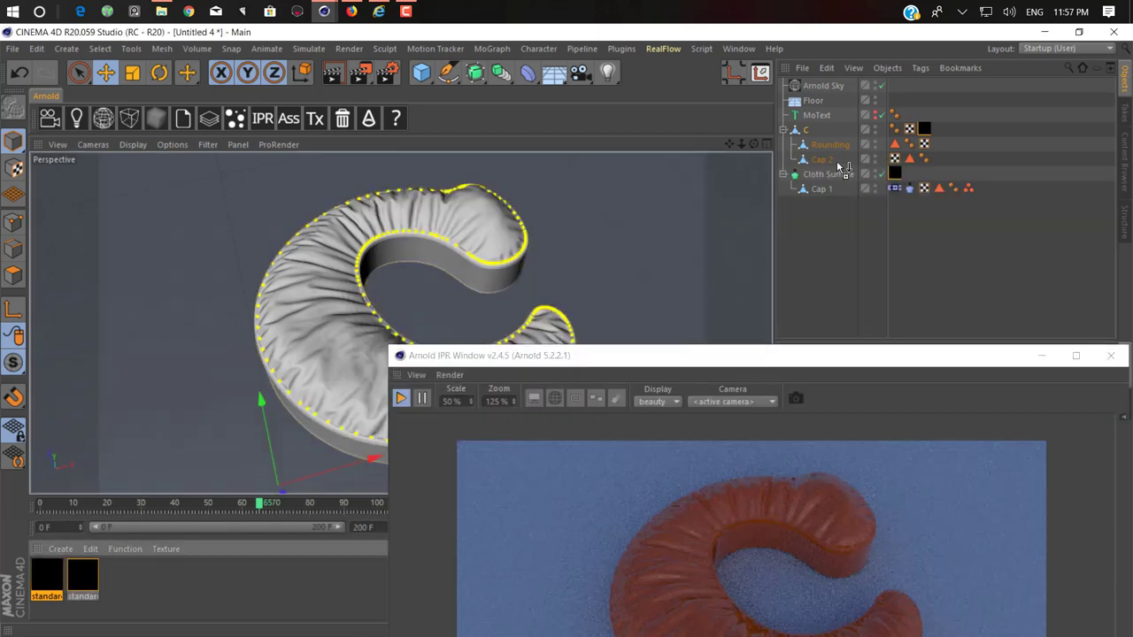
{"action": "left_click_drag", "start_coordinate": [748, 355], "coordinate": [739, 172]}
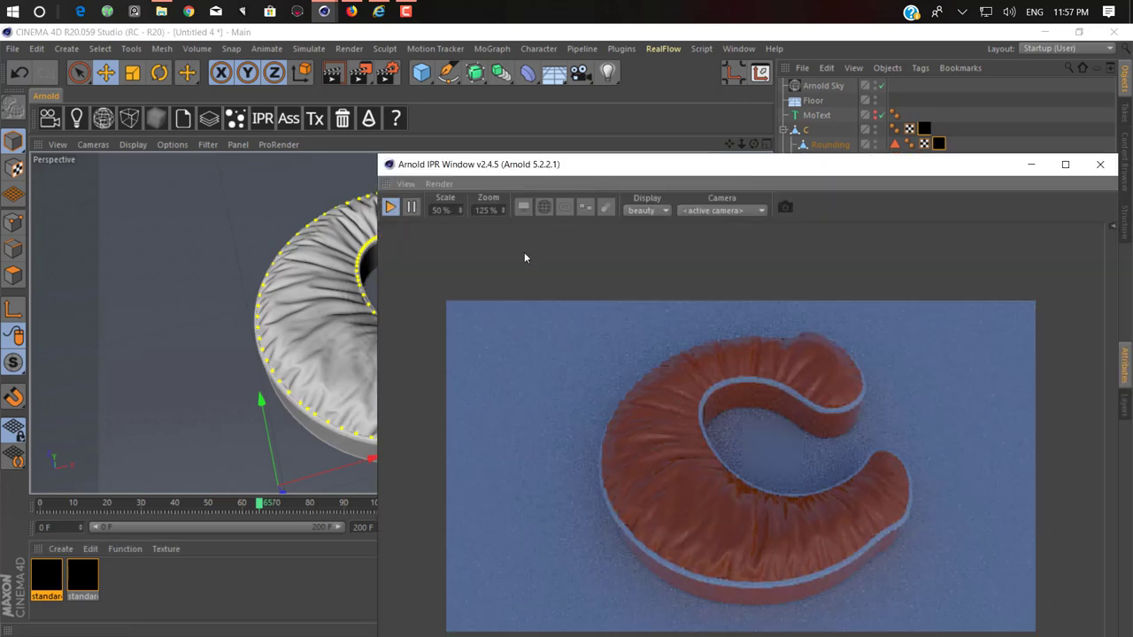
Set the rounding material's base weight to 1 and specular roughness to 0, and close its editor.
{"action": "left_click", "coordinate": [37, 576]}
{"action": "double_click", "coordinate": [37, 575]}
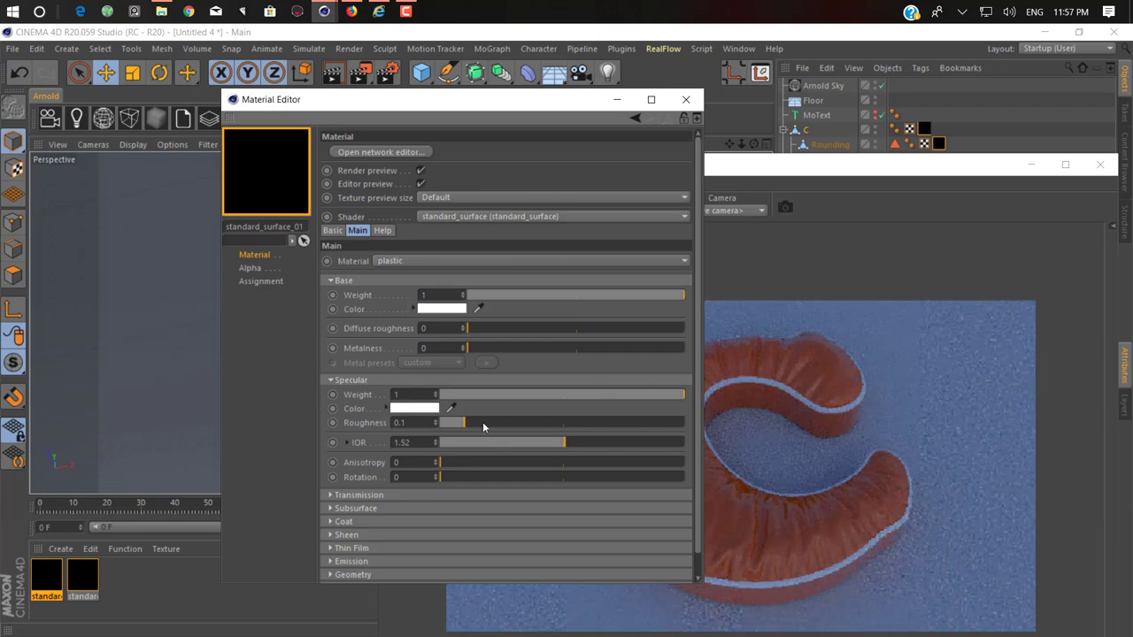
{"action": "left_click_drag", "start_coordinate": [476, 422], "coordinate": [351, 426]}
{"action": "left_click", "coordinate": [686, 99]}
Brighten the Arnold Sky with an intensity of 2.1 and an exposure of 0.52.
{"action": "left_click_drag", "start_coordinate": [978, 168], "coordinate": [581, 94]}
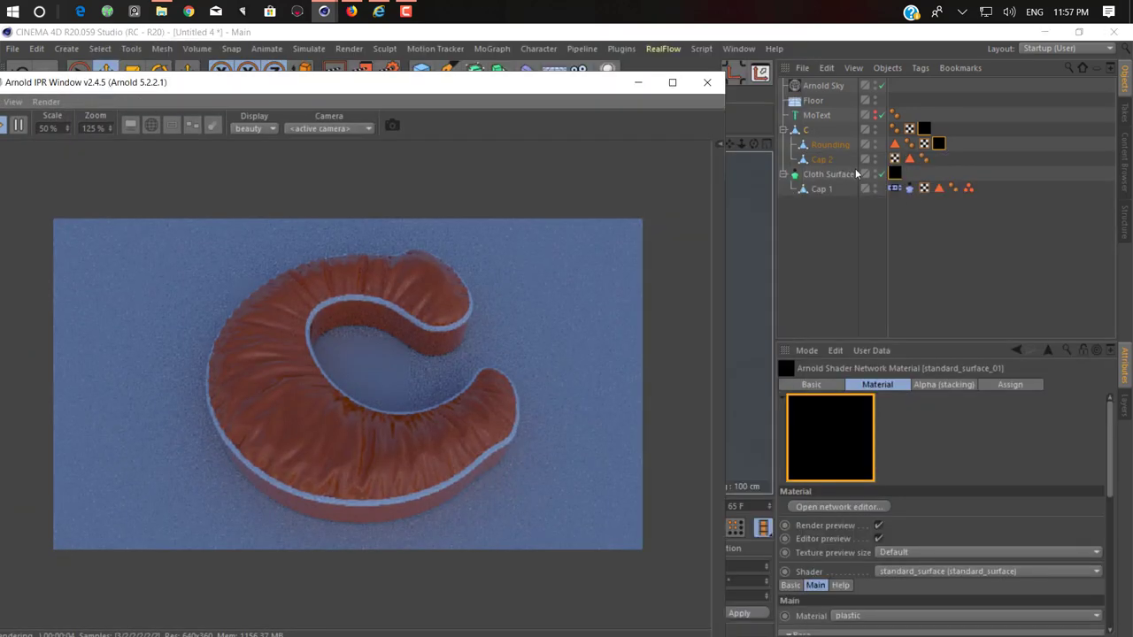
{"action": "left_click", "coordinate": [814, 86]}
{"action": "left_click_drag", "start_coordinate": [954, 500], "coordinate": [1039, 517]}
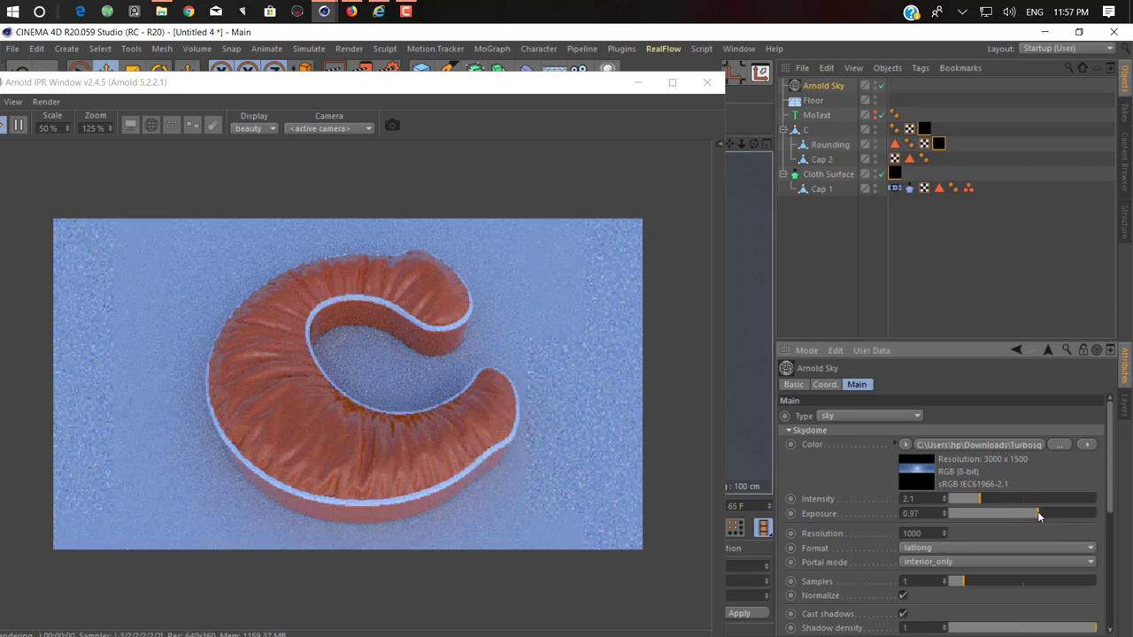
{"action": "left_click", "coordinate": [1031, 517]}
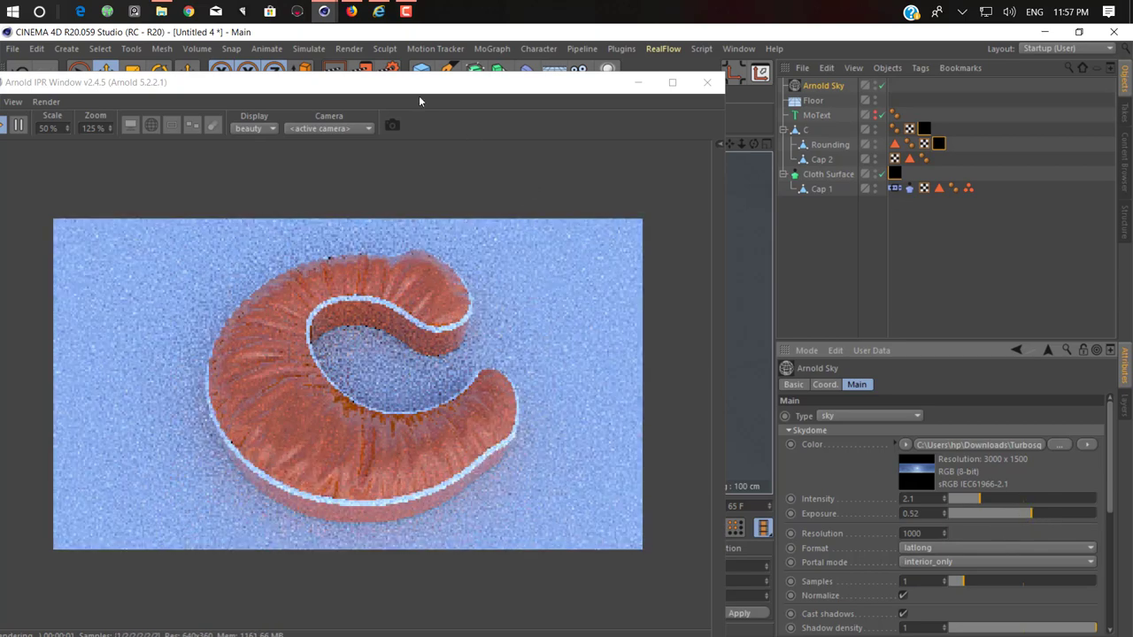
Duplicate the white rounding material and apply the copy to the floor.
{"action": "left_click_drag", "start_coordinate": [435, 86], "coordinate": [822, 86]}
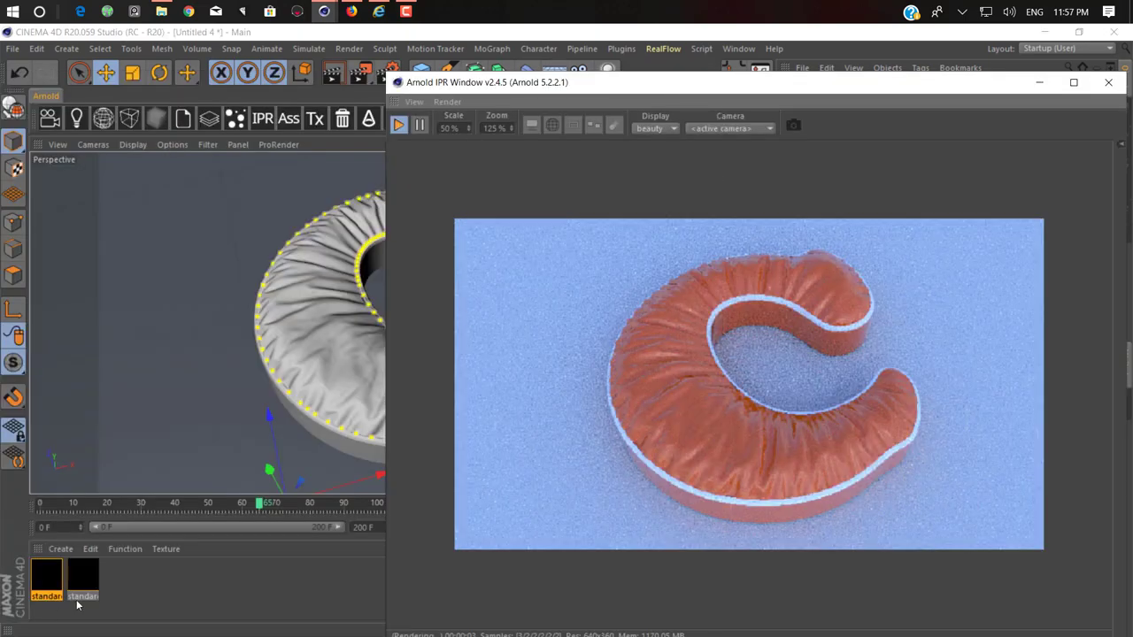
{"action": "left_click", "coordinate": [53, 577]}
{"action": "left_click_drag", "start_coordinate": [155, 571], "coordinate": [169, 455], "text": "ctrl"}
Set the floor material's base color to purple with hue 259°, about 53% saturation and 100% value, and close its editor.
{"action": "double_click", "coordinate": [127, 577]}
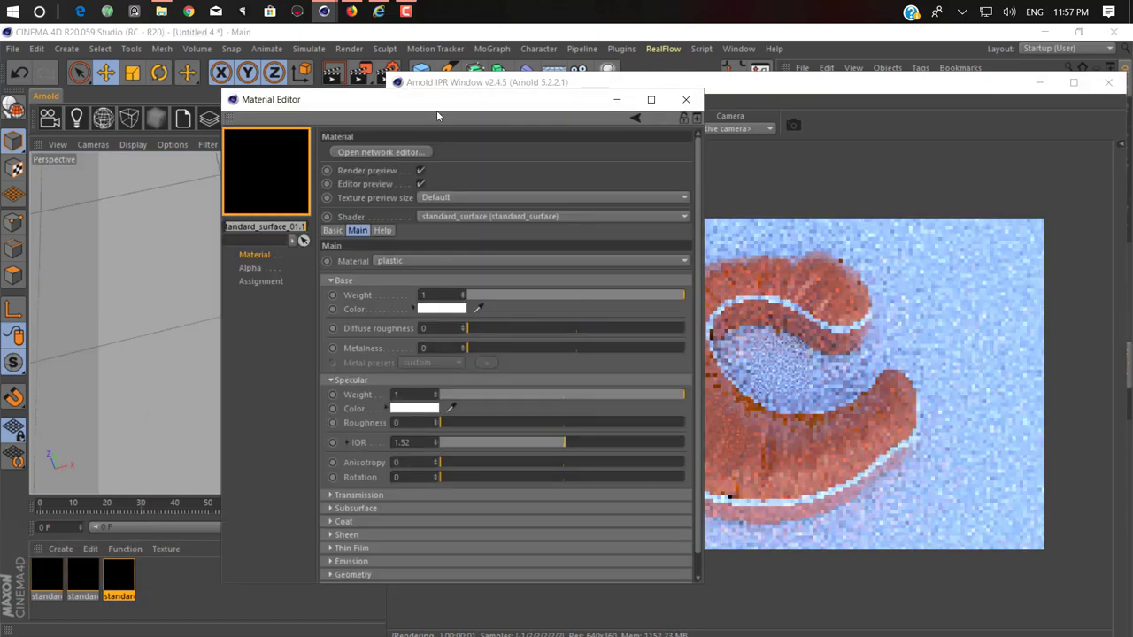
{"action": "left_click", "coordinate": [442, 308]}
{"action": "left_click", "coordinate": [507, 307]}
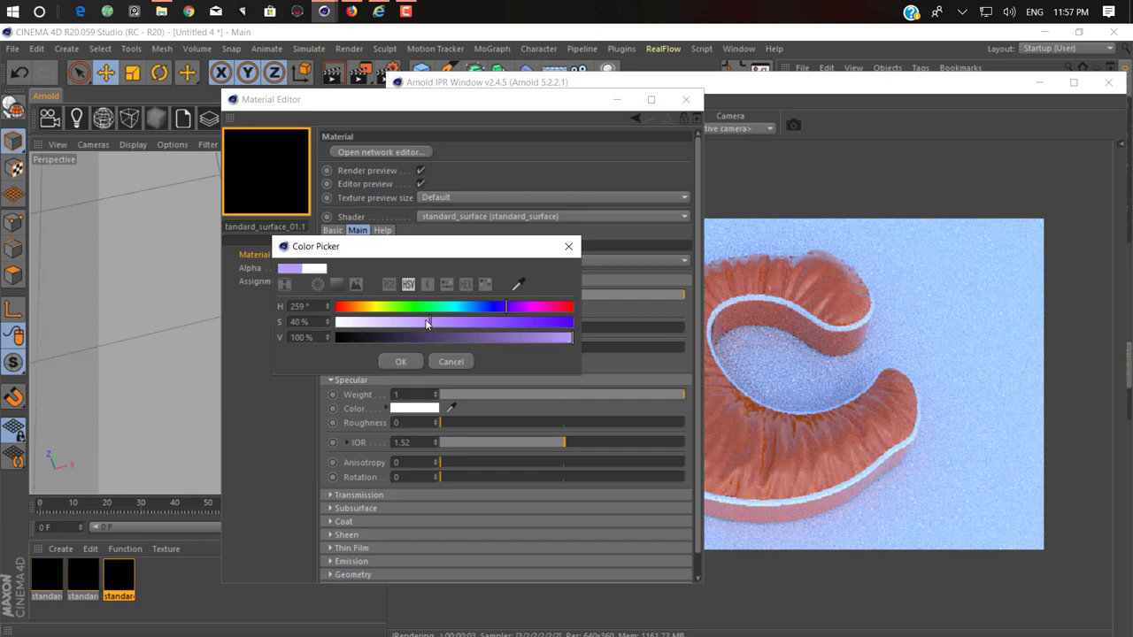
{"action": "left_click_drag", "start_coordinate": [424, 321], "coordinate": [399, 324]}
{"action": "left_click", "coordinate": [400, 361]}
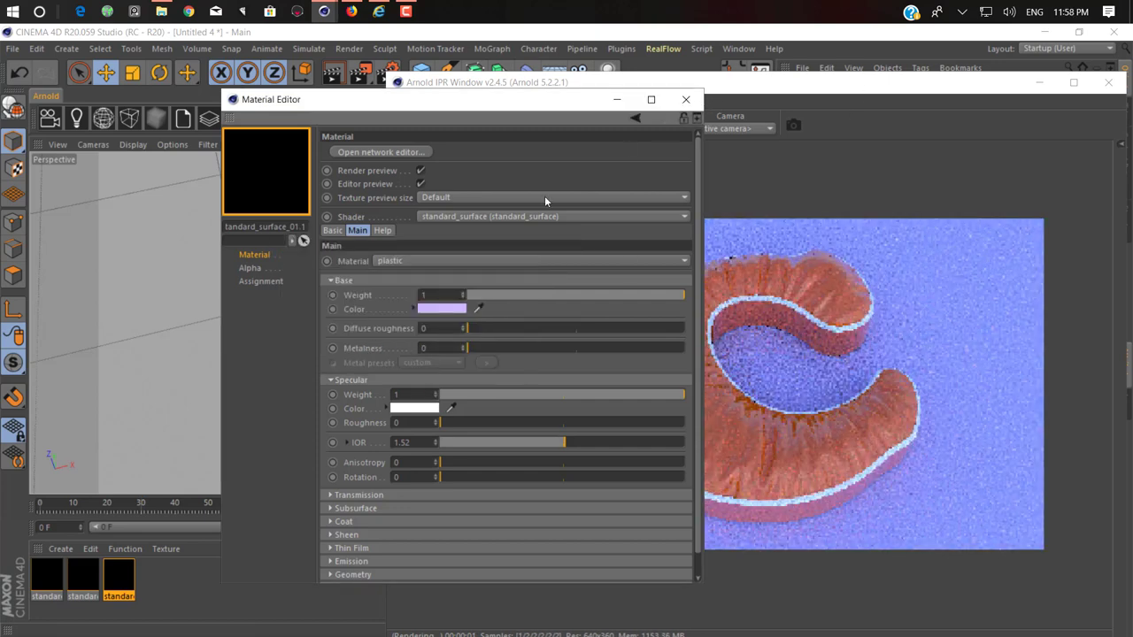
{"action": "left_click", "coordinate": [450, 309]}
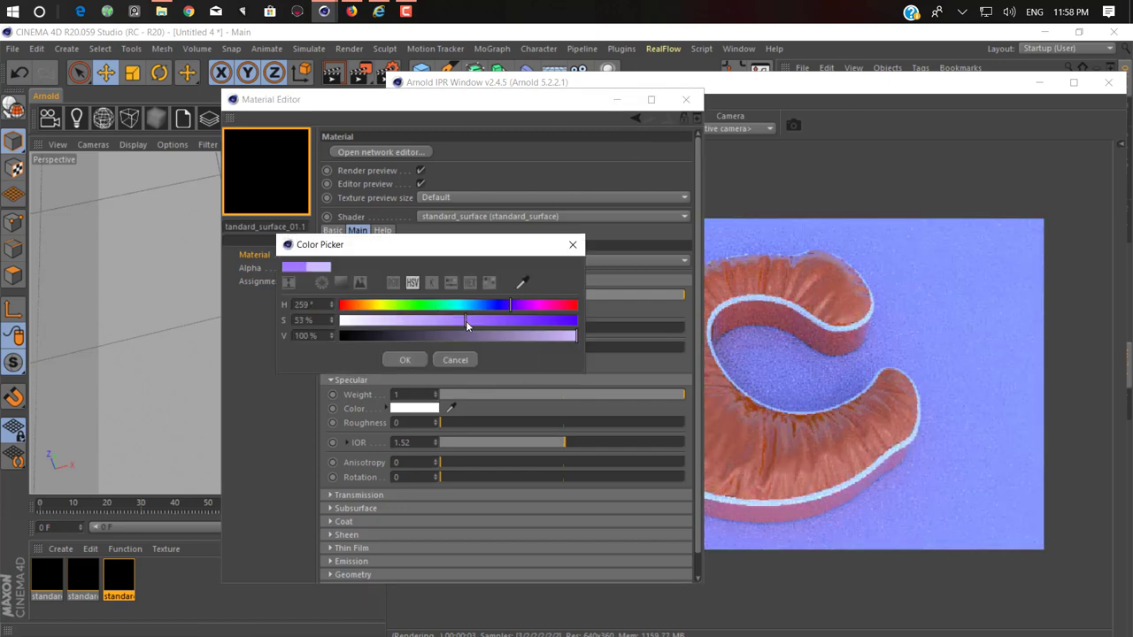
{"action": "left_click_drag", "start_coordinate": [465, 320], "coordinate": [469, 321]}
{"action": "left_click", "coordinate": [405, 360]}
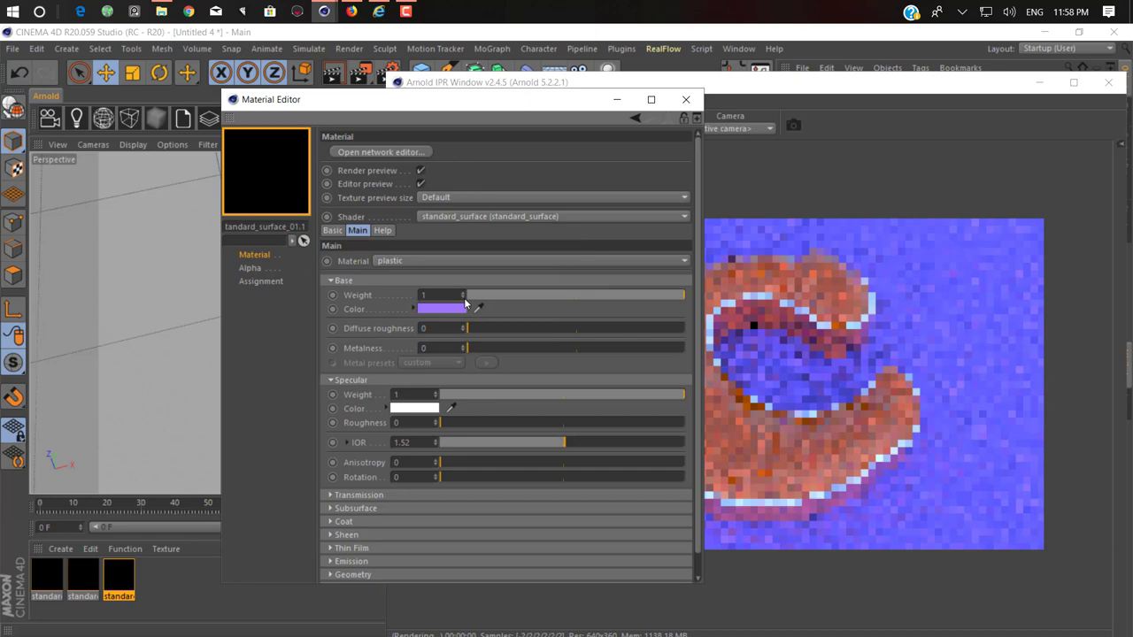
{"action": "left_click", "coordinate": [687, 100]}
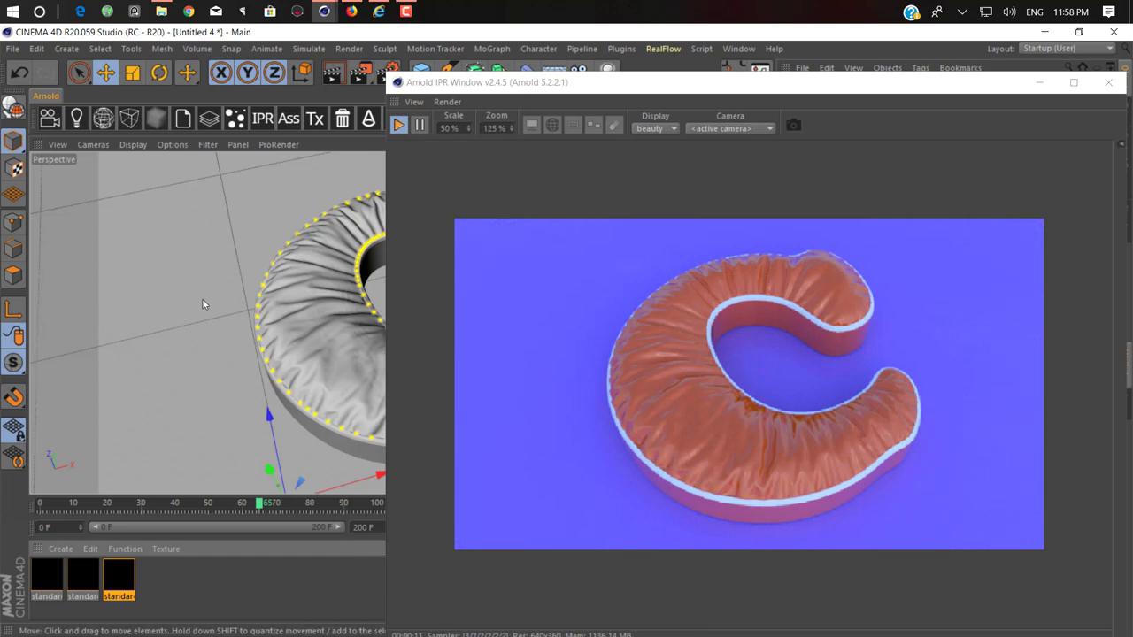
Examine the finished letter from a steeper angle in the IPR render.
{"action": "left_click_drag", "start_coordinate": [202, 305], "coordinate": [299, 261], "text": "alt"}
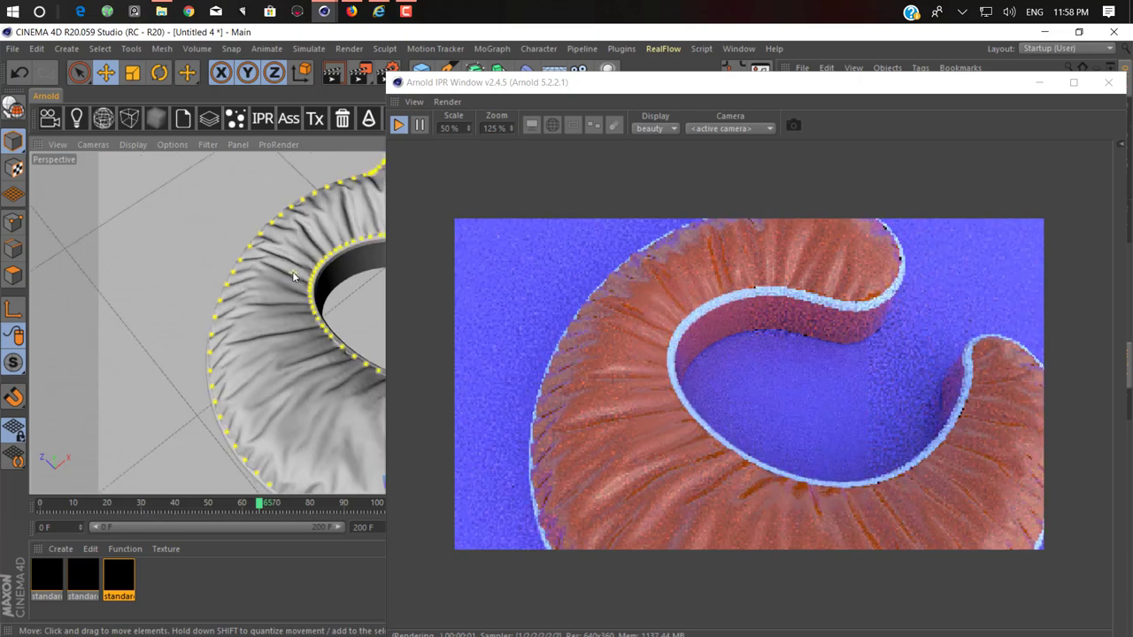
{"action": "scroll", "coordinate": [295, 276], "scroll_direction": "down", "scroll_amount": 2}
{"action": "mouse_move", "coordinate": [404, 12]}
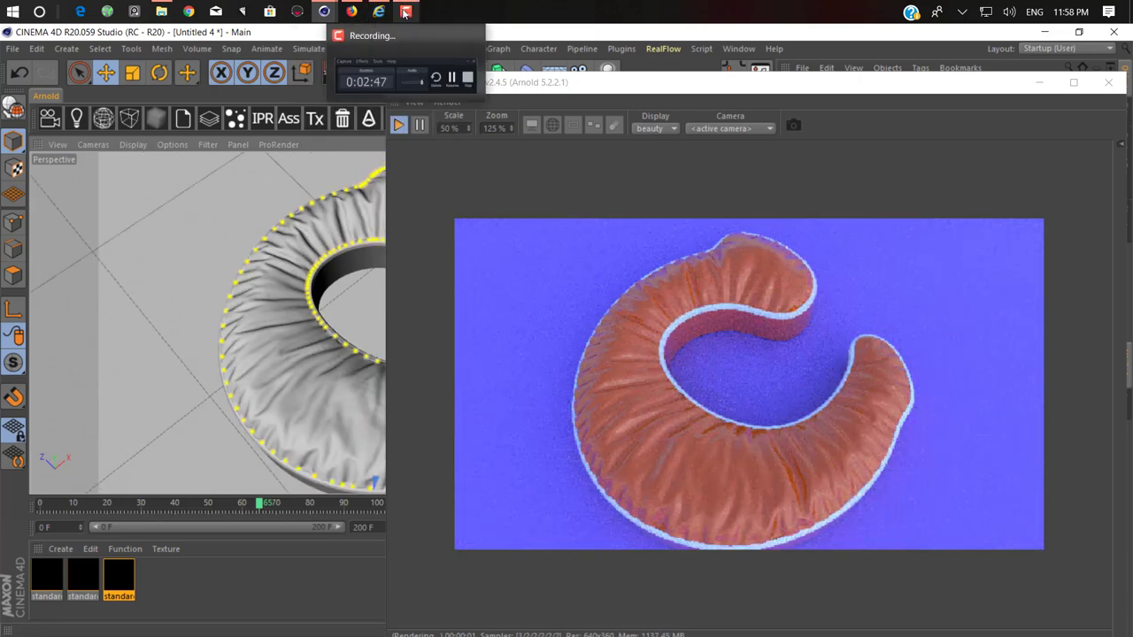